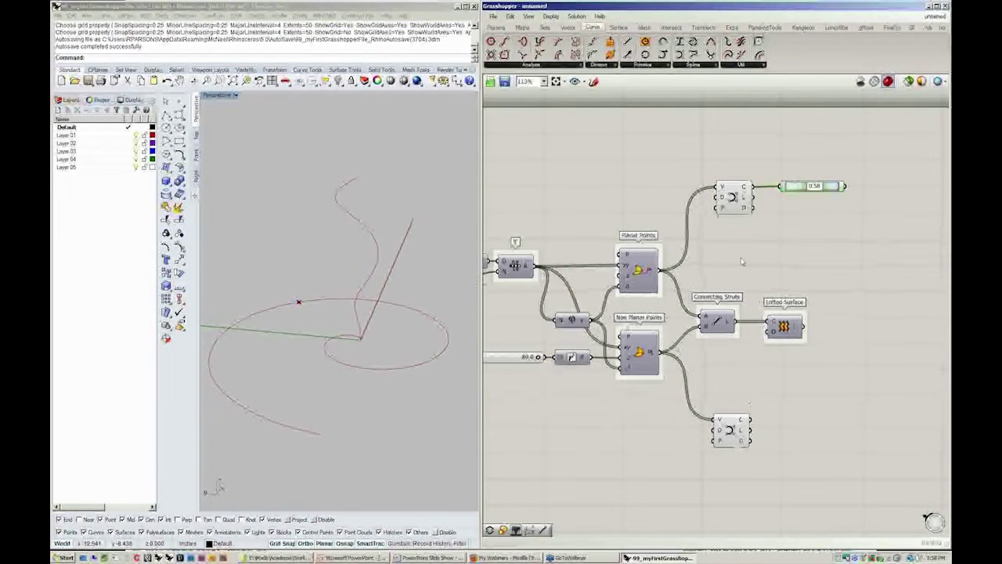
# - Start a new document and place a Series component from Sets > Sequence on the canvas
pyautogui.click(493, 17)
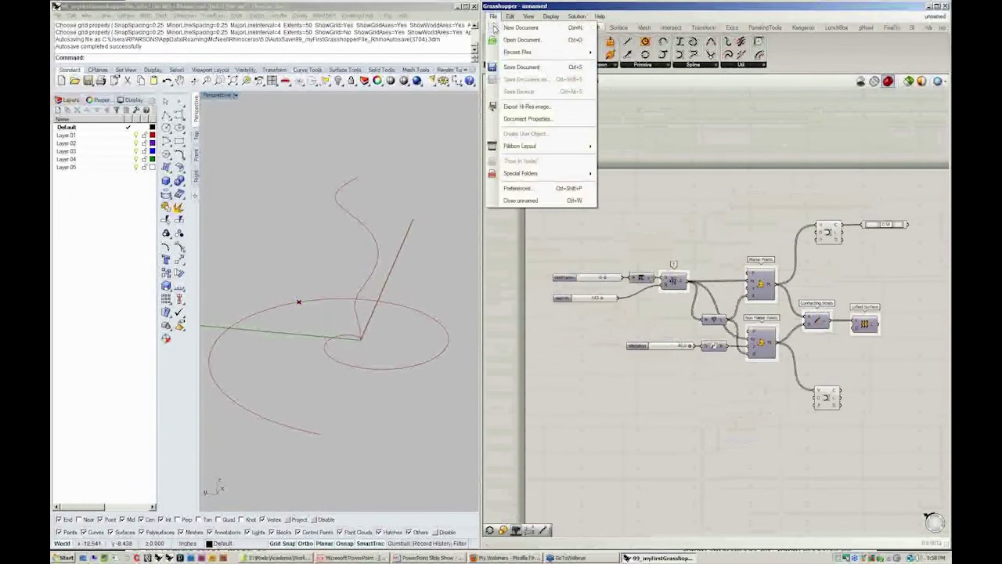
pyautogui.click(494, 29)
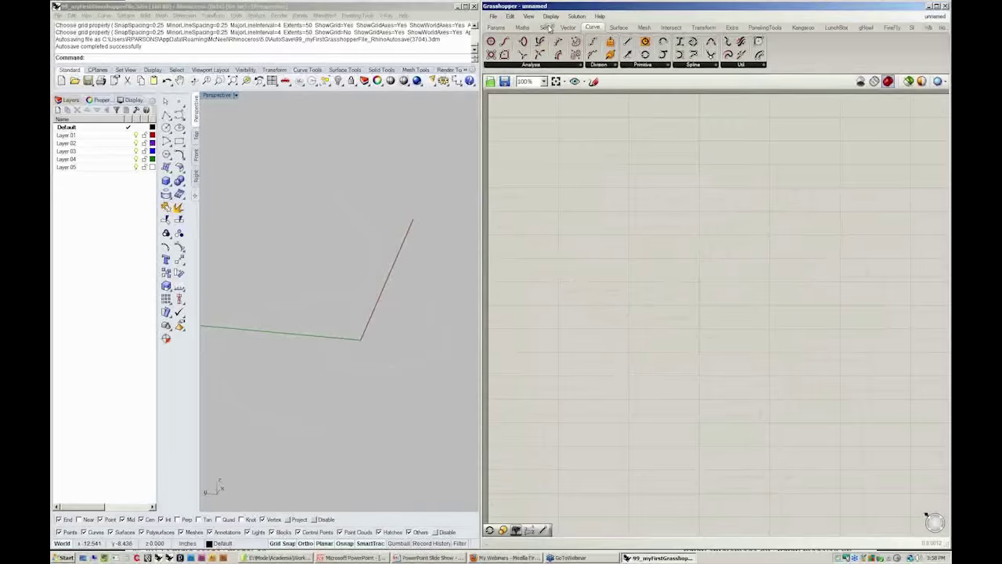
pyautogui.click(548, 27)
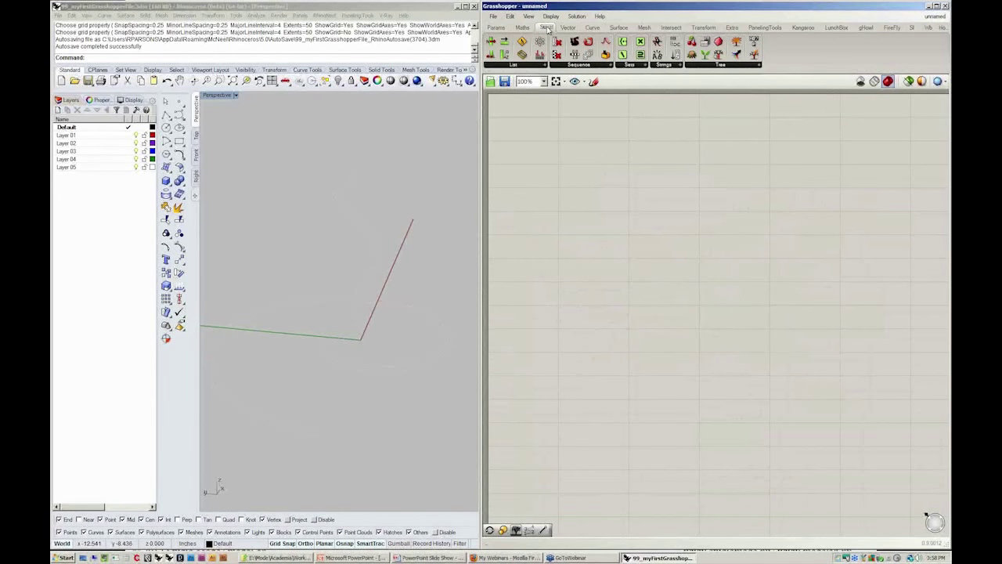
pyautogui.click(577, 67)
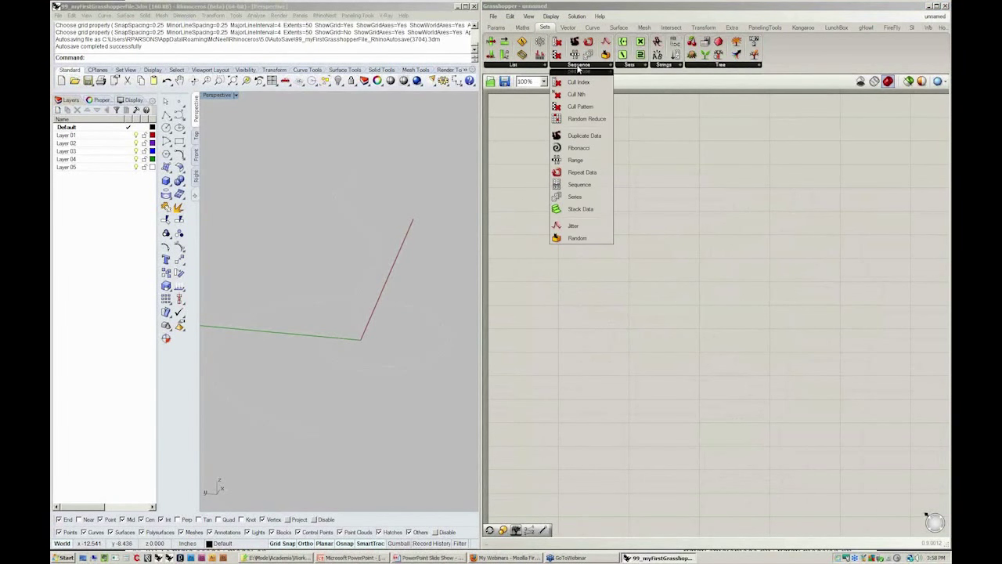
pyautogui.click(573, 199)
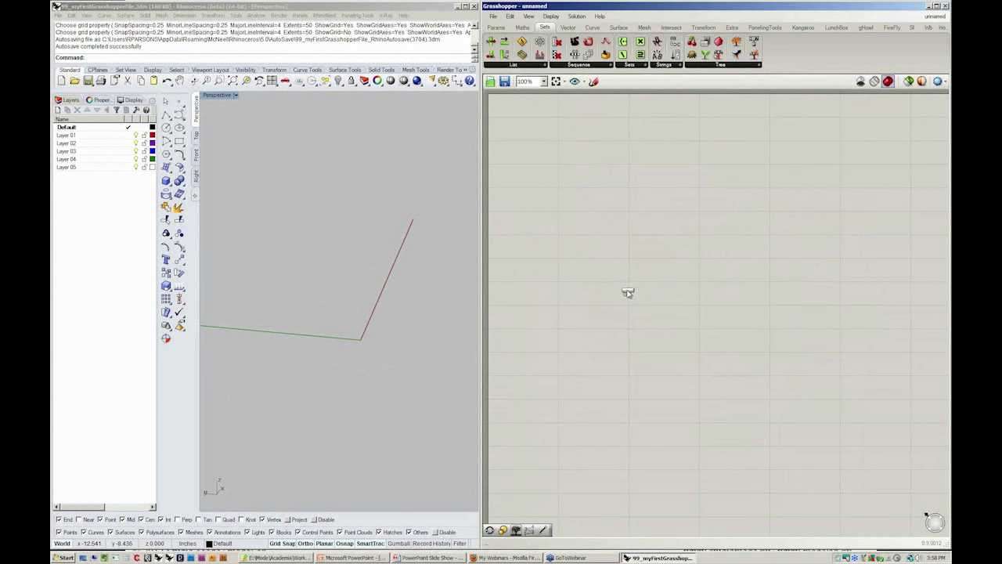
pyautogui.click(629, 287)
pyautogui.scroll(3, 636, 317)
pyautogui.click(626, 278)
pyautogui.moveTo(626, 278); pyautogui.dragTo(627, 275)
pyautogui.click(628, 419)
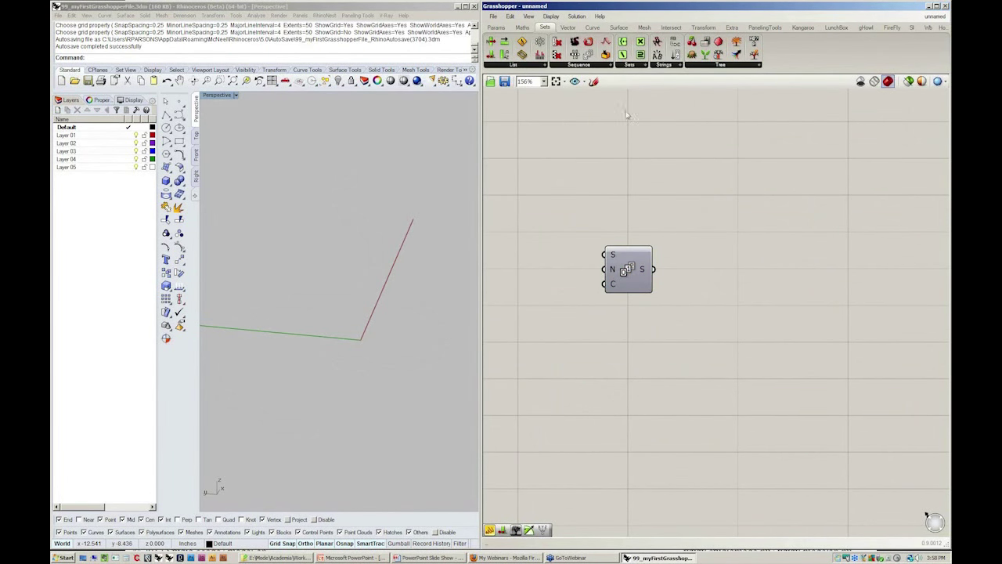
# - Add a panel wired to the Series output, enlarged to list values 0.0 to 9.0
pyautogui.click(497, 27)
pyautogui.moveTo(613, 53); pyautogui.dragTo(743, 249)
pyautogui.moveTo(655, 269); pyautogui.dragTo(684, 250)
pyautogui.moveTo(728, 288); pyautogui.dragTo(736, 427)
pyautogui.scroll(2, 722, 341)
pyautogui.click(727, 324)
pyautogui.moveTo(741, 301); pyautogui.dragTo(731, 239)
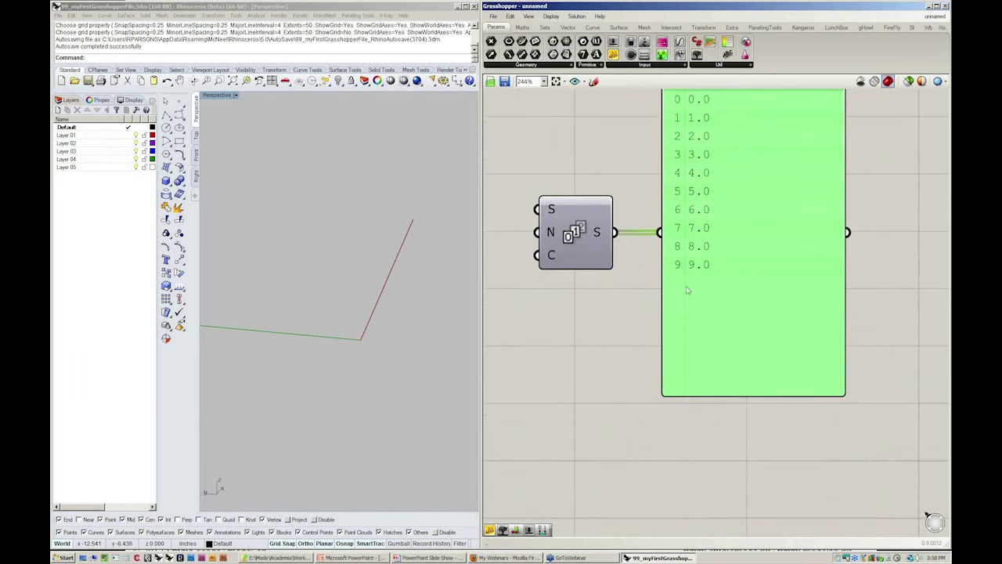
pyautogui.click(600, 336)
pyautogui.moveTo(601, 336); pyautogui.dragTo(647, 413, button='right')
pyautogui.scroll(2, 647, 413)
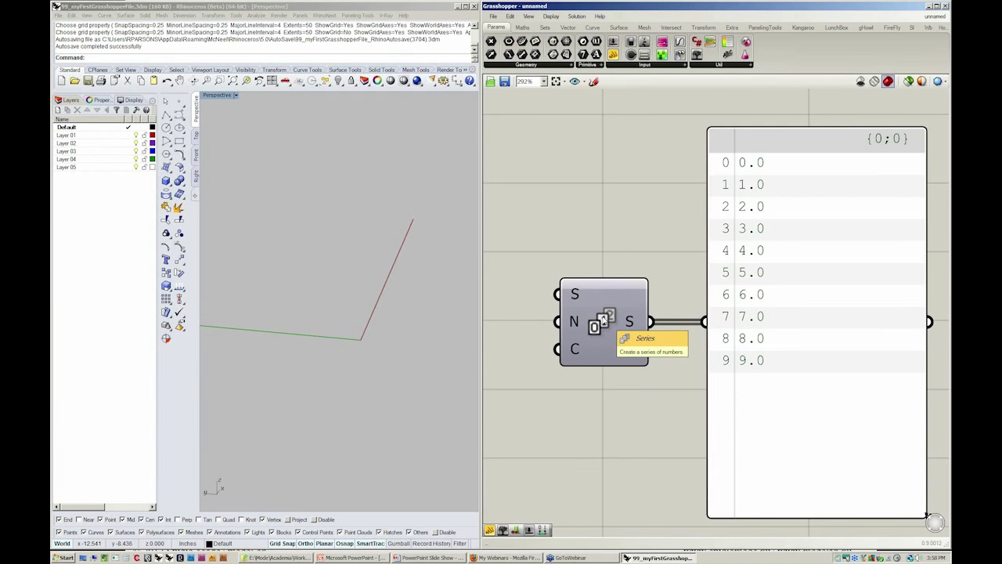
pyautogui.rightClick(604, 321)
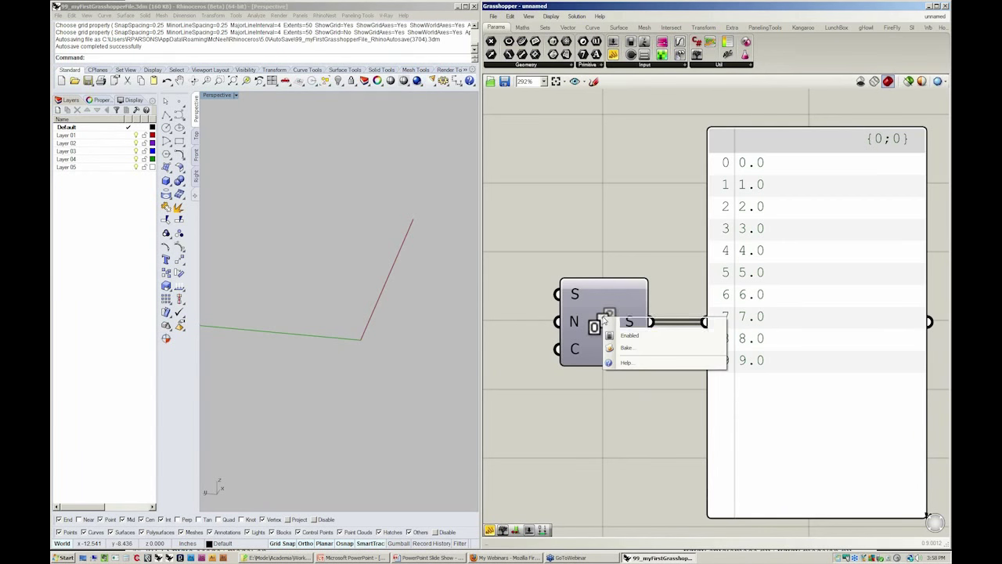
pyautogui.click(619, 363)
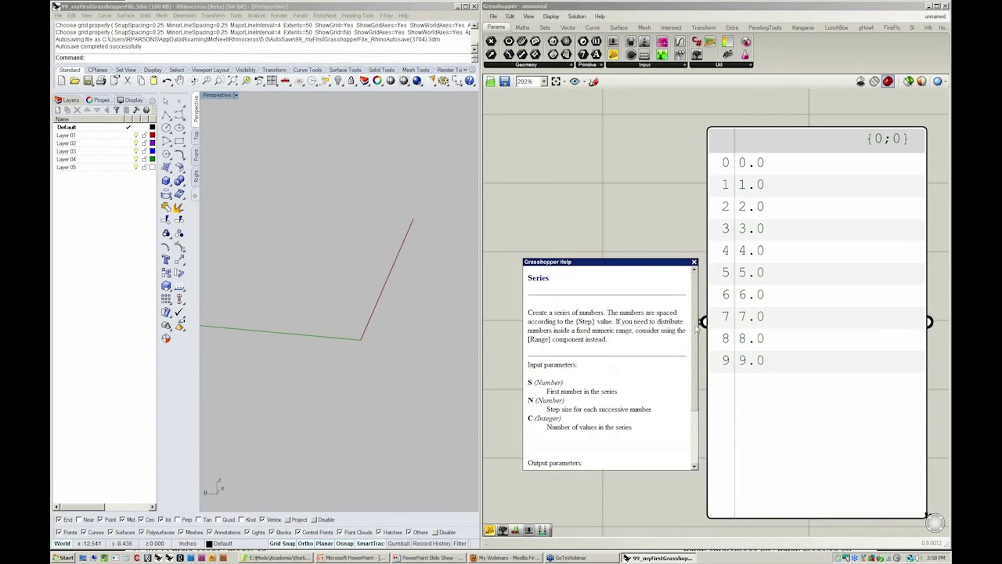
pyautogui.moveTo(695, 329); pyautogui.dragTo(694, 345)
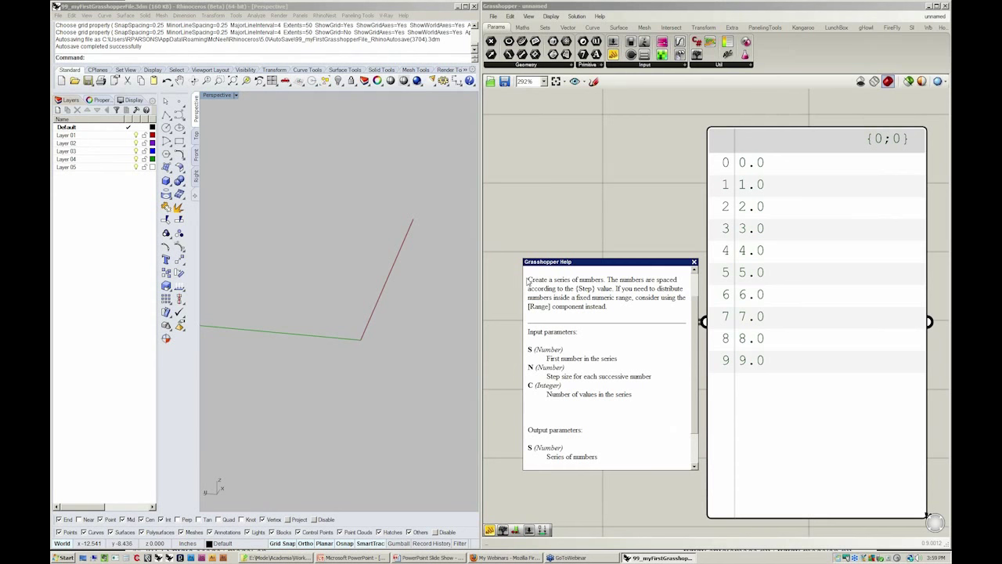
pyautogui.moveTo(528, 280); pyautogui.dragTo(636, 394)
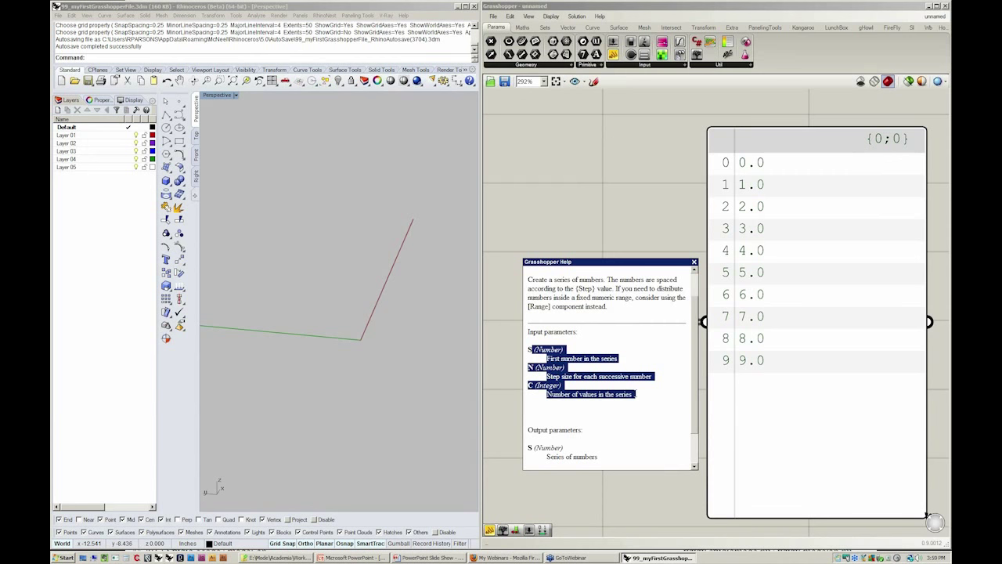
pyautogui.click(529, 411)
pyautogui.moveTo(695, 411); pyautogui.dragTo(693, 443)
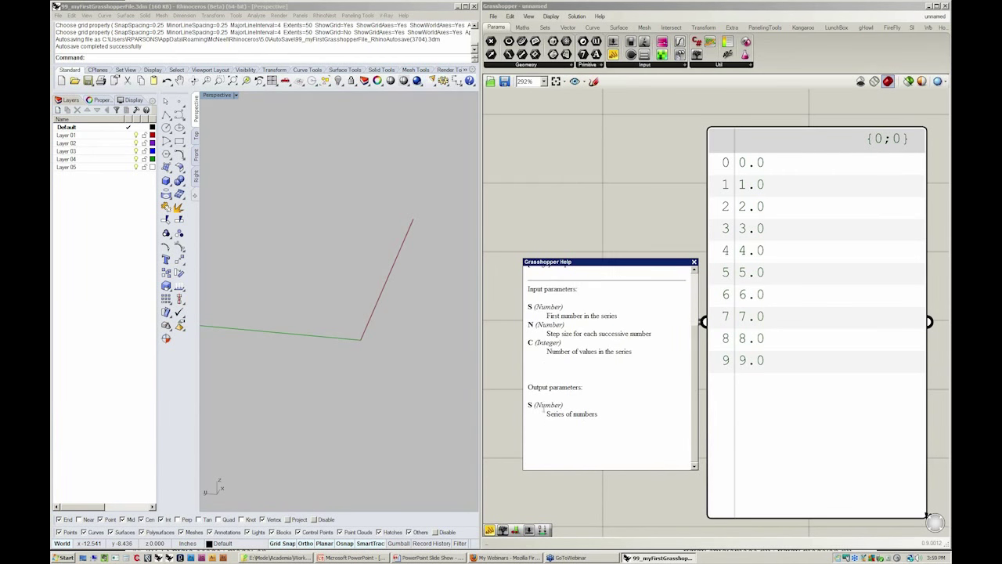
pyautogui.moveTo(528, 402); pyautogui.dragTo(603, 417)
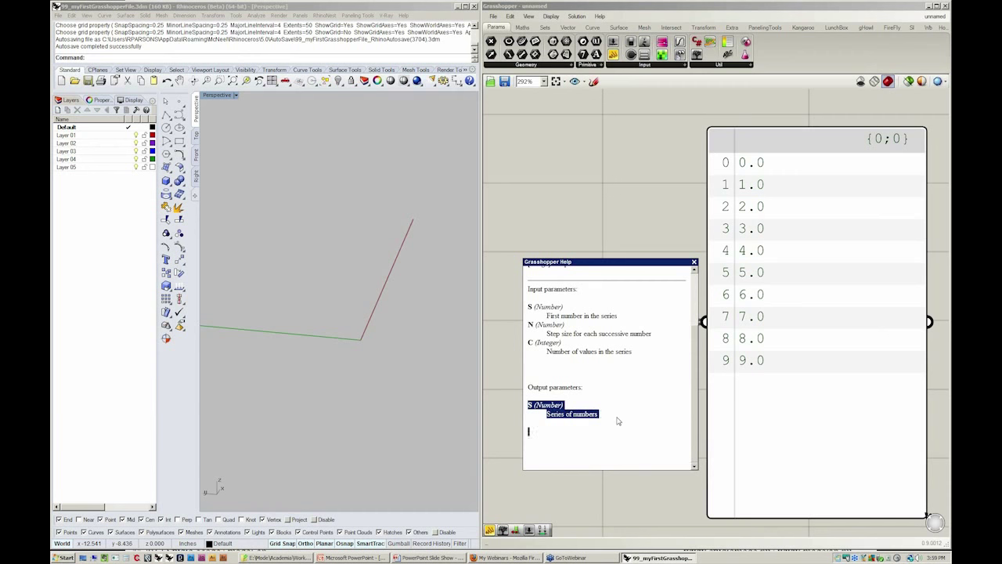
pyautogui.click(606, 418)
pyautogui.click(694, 262)
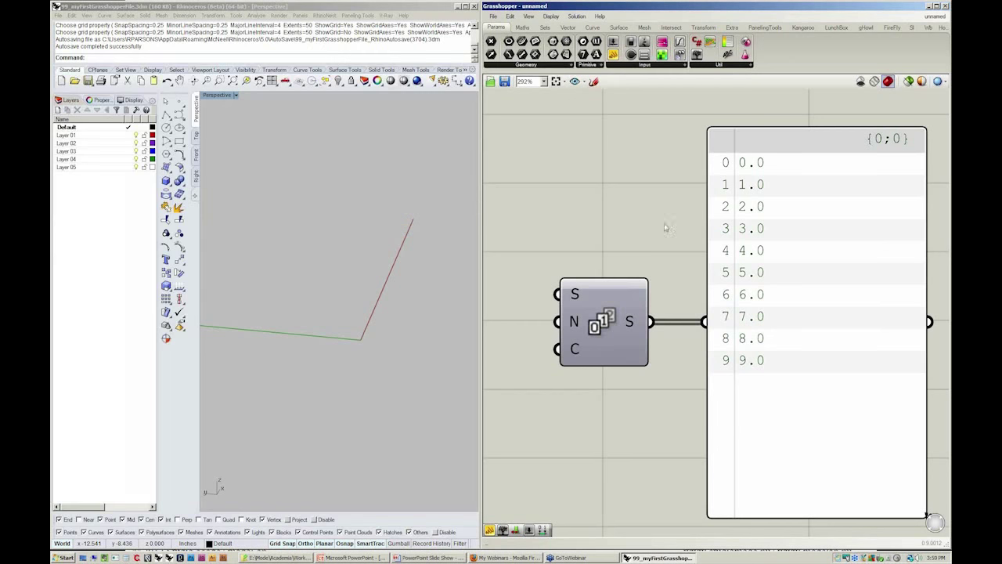
# - Add a number slider set to 0.250 just left of the Series inputs
pyautogui.scroll(-3, 660, 225)
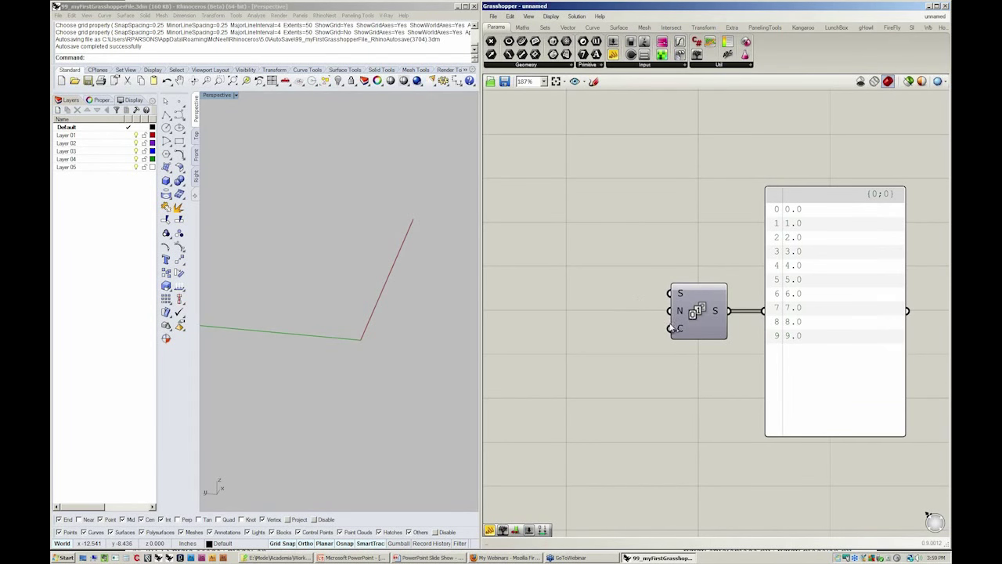
pyautogui.moveTo(573, 316); pyautogui.dragTo(595, 315, button='right')
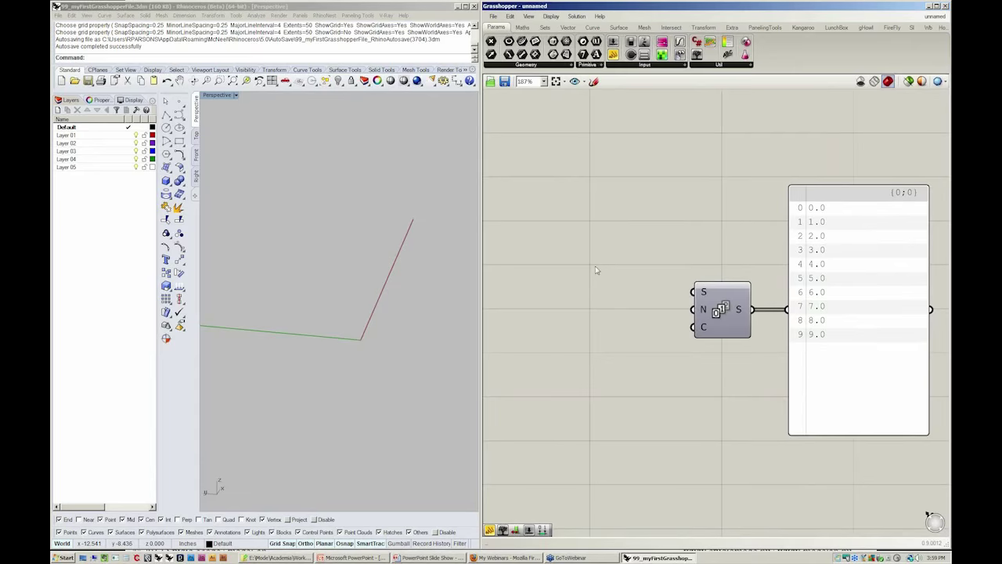
pyautogui.click(628, 65)
pyautogui.moveTo(595, 288); pyautogui.dragTo(570, 294)
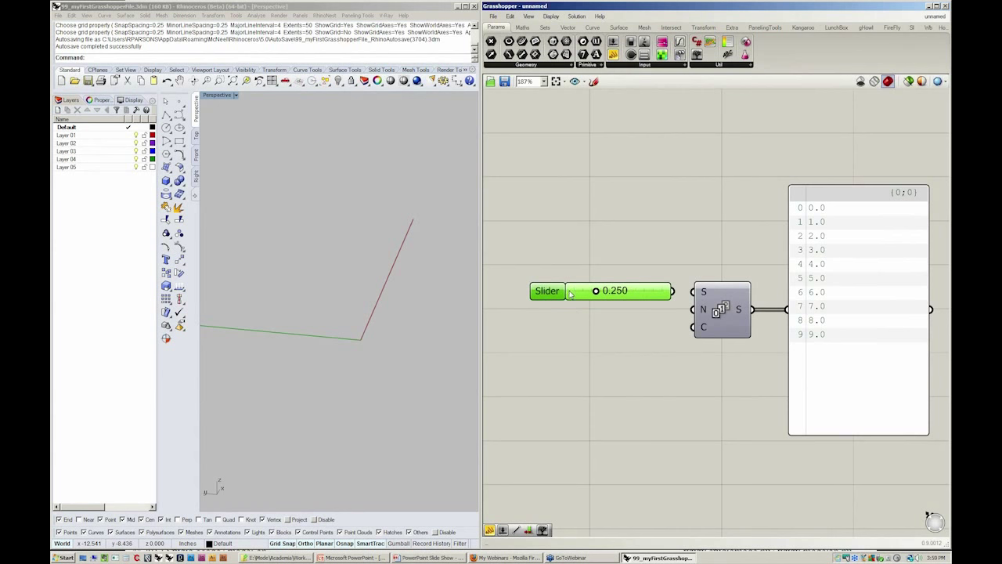
pyautogui.click(609, 350)
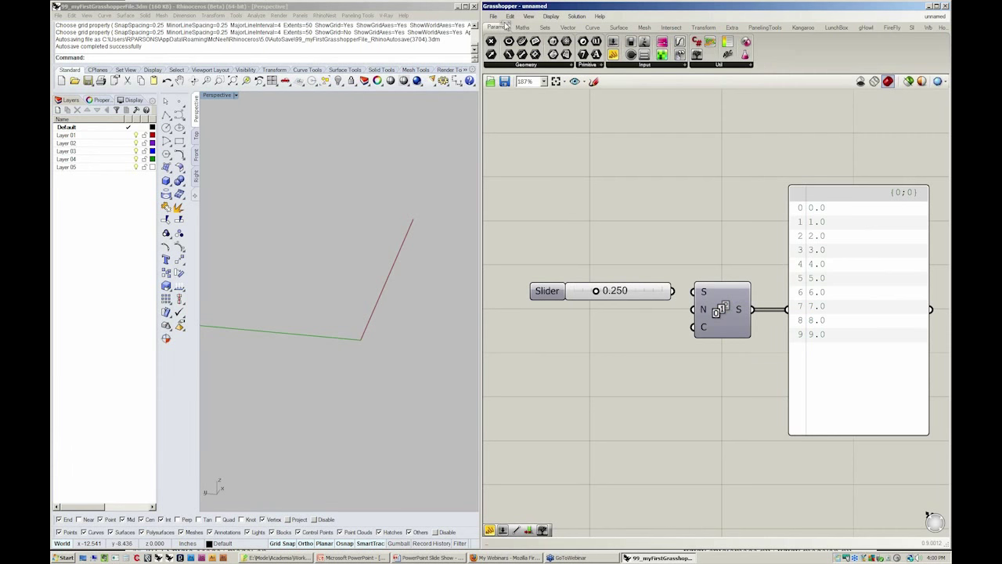
# - Browse the Geometry, Primitive and Util parameter dropdowns
pyautogui.click(502, 65)
pyautogui.click(589, 69)
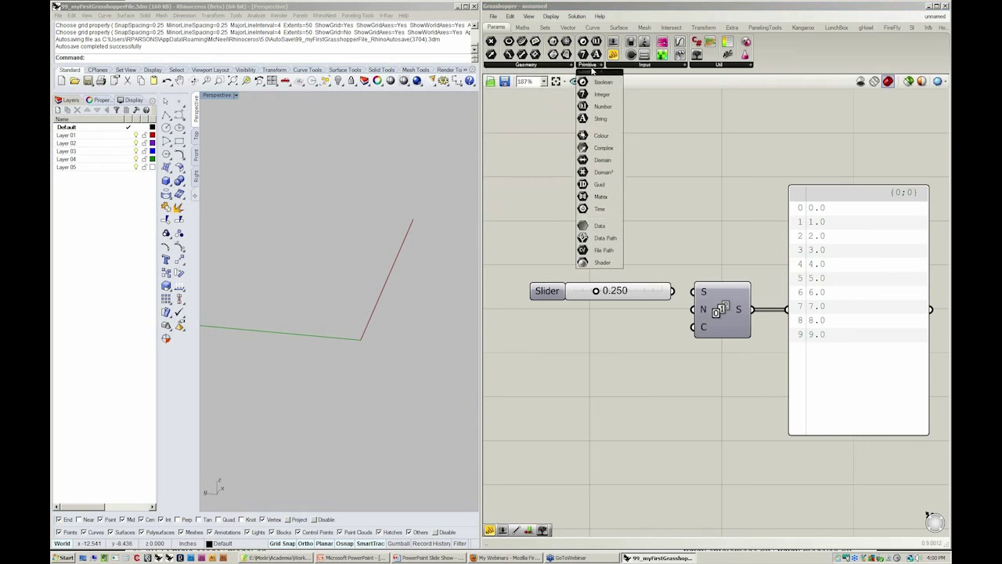
pyautogui.moveTo(621, 69)
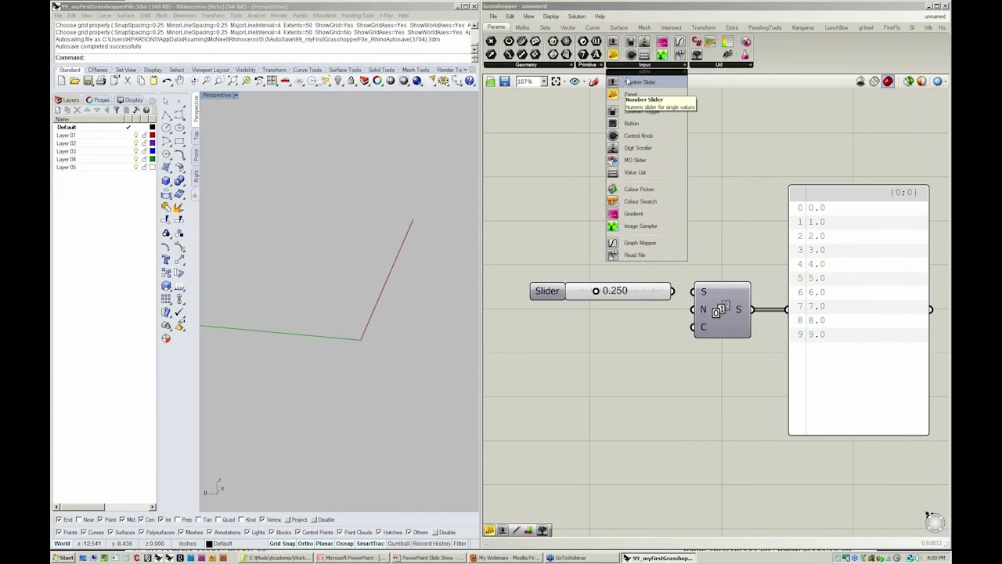
pyautogui.click(716, 65)
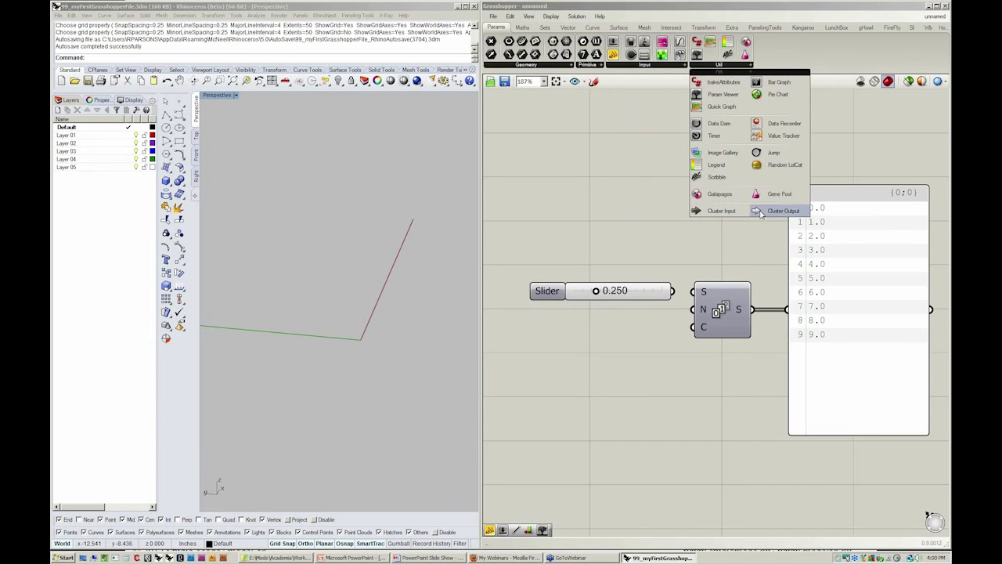
pyautogui.click(595, 65)
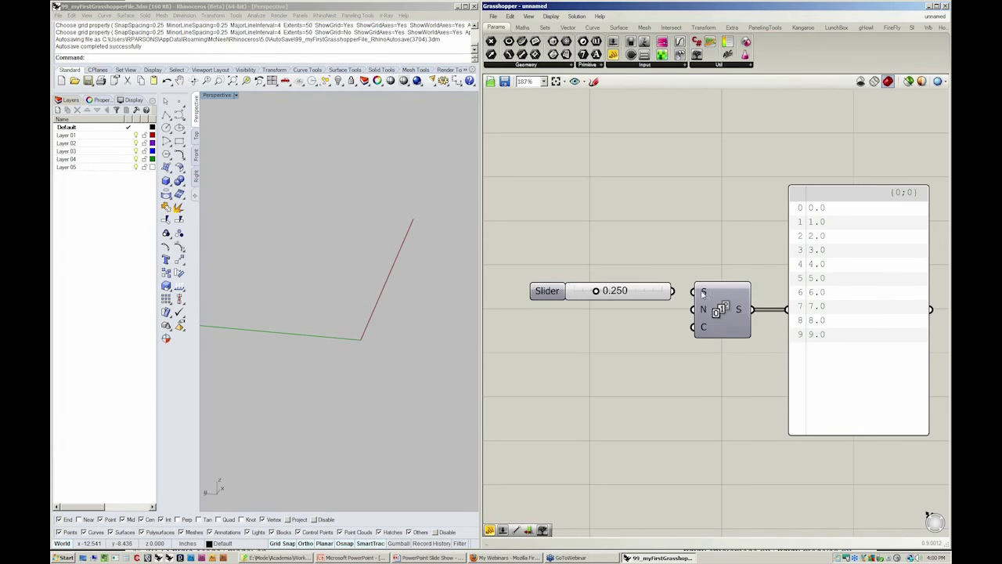
# - Wire the slider to the Series start at 0.000 and a 1.000 copy to the step input
pyautogui.moveTo(672, 290); pyautogui.dragTo(691, 292)
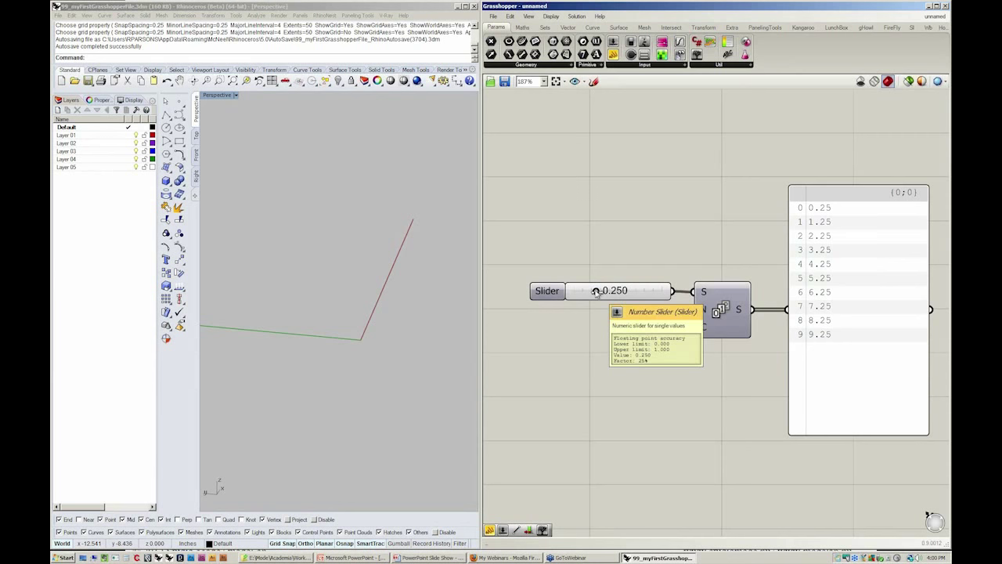
pyautogui.moveTo(596, 290); pyautogui.dragTo(636, 294)
pyautogui.moveTo(704, 311)
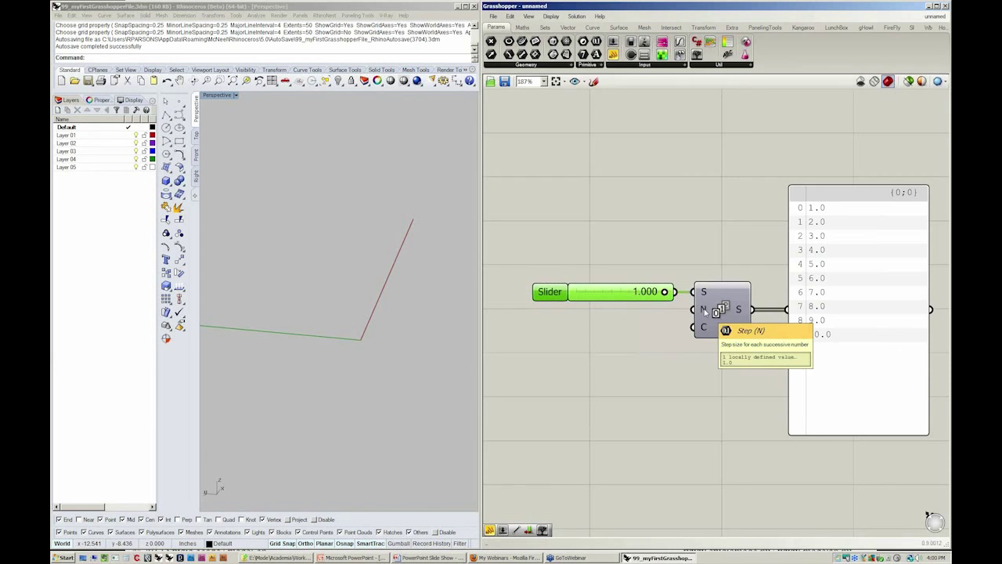
pyautogui.keyDown('alt'); pyautogui.moveTo(559, 294); pyautogui.dragTo(559, 316); pyautogui.keyUp('alt')
pyautogui.moveTo(674, 314); pyautogui.dragTo(559, 296)
pyautogui.click(692, 388)
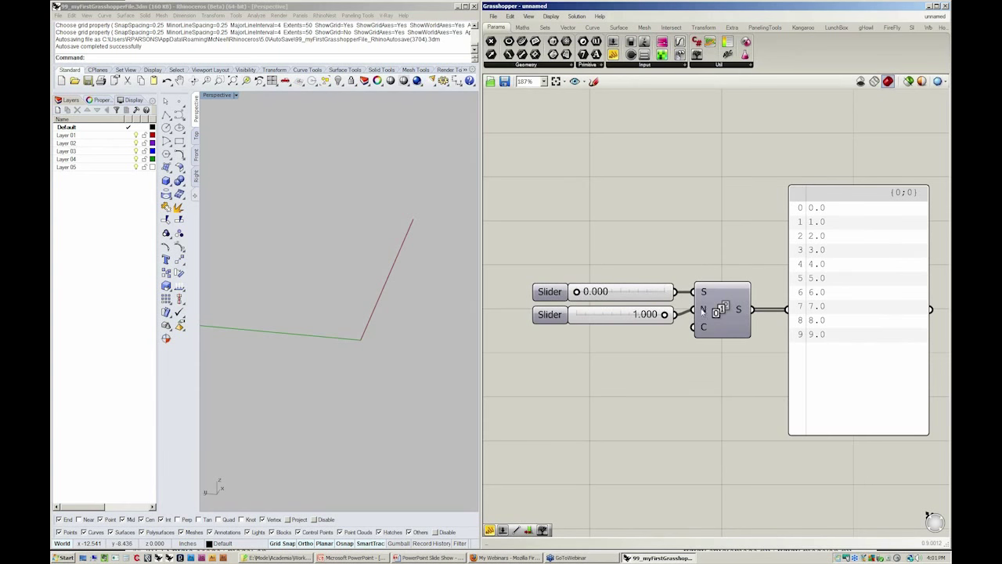
# - Duplicate the 1.000 step slider to add a third slider below it
pyautogui.moveTo(703, 309)
pyautogui.moveTo(689, 388); pyautogui.dragTo(694, 380, button='right')
pyautogui.moveTo(711, 322)
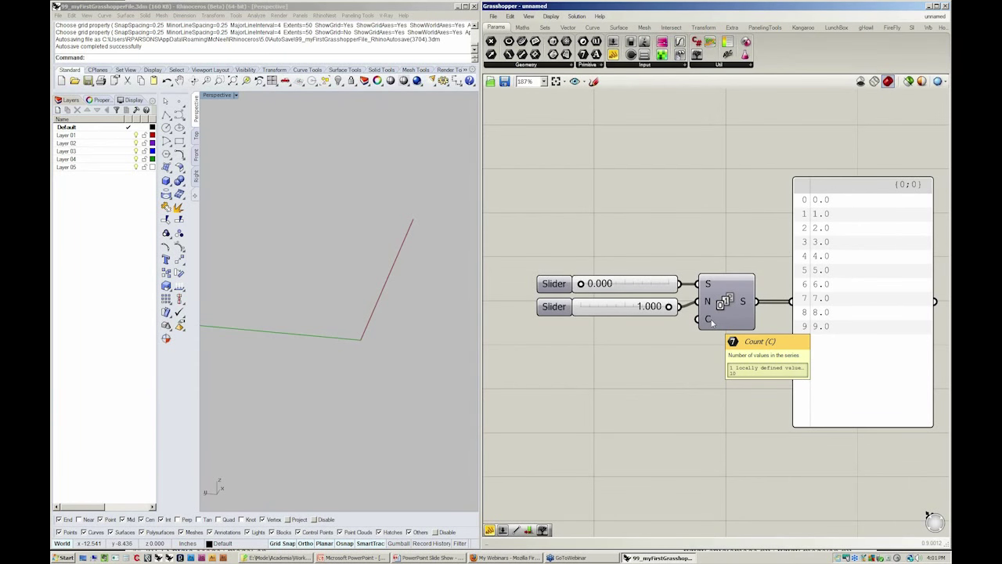
pyautogui.click(568, 310)
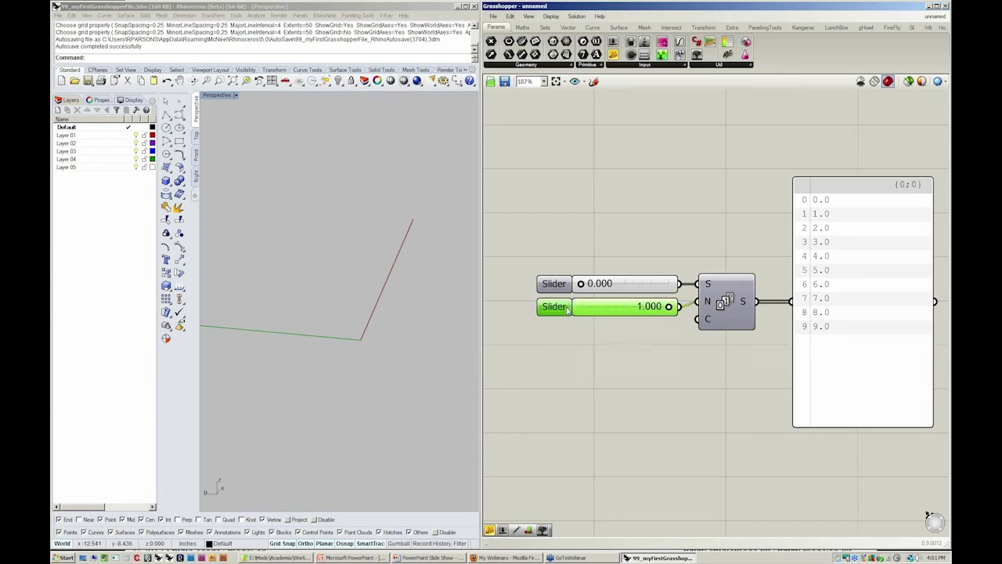
pyautogui.keyDown('alt'); pyautogui.moveTo(568, 310); pyautogui.dragTo(556, 337); pyautogui.keyUp('alt')
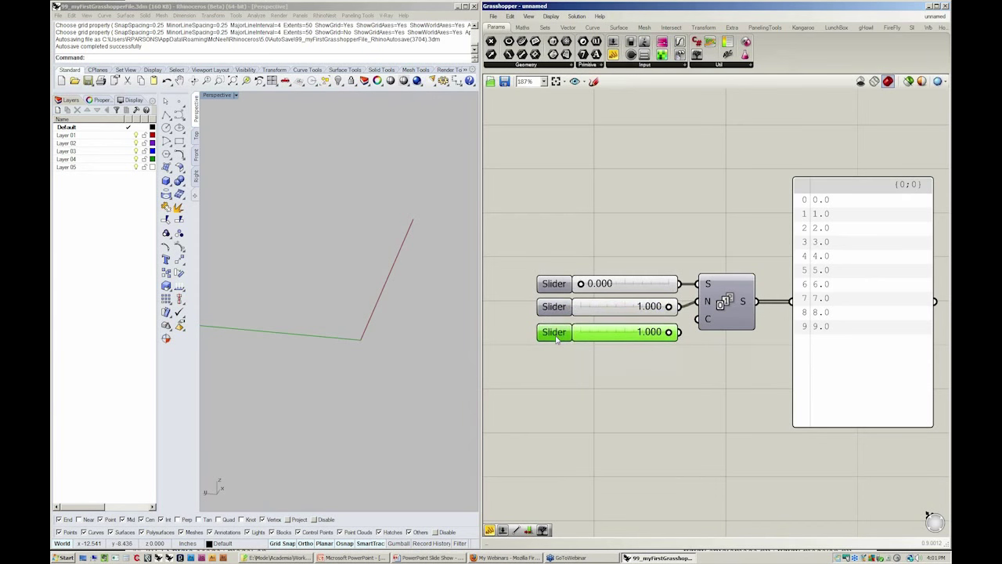
# - Make the third slider a whole-number slider named numPts with a maximum of 200
pyautogui.doubleClick(556, 337)
pyautogui.click(565, 310)
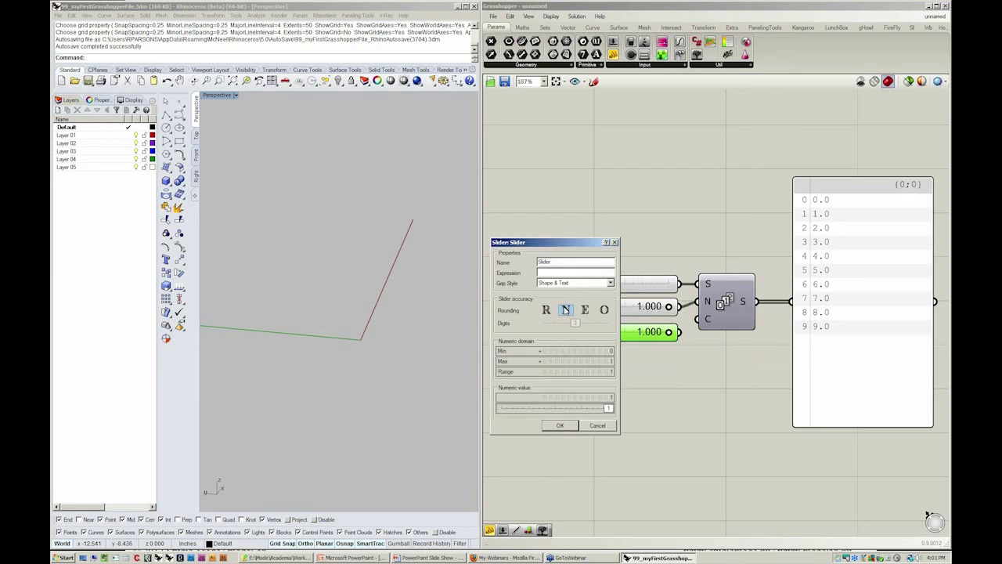
pyautogui.doubleClick(563, 262)
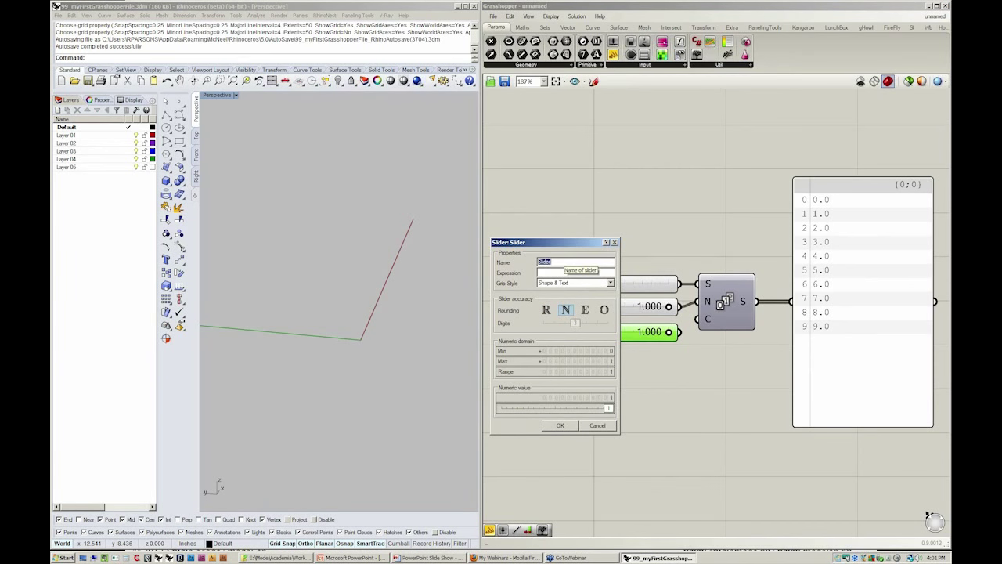
pyautogui.write('numPts')
pyautogui.doubleClick(601, 353)
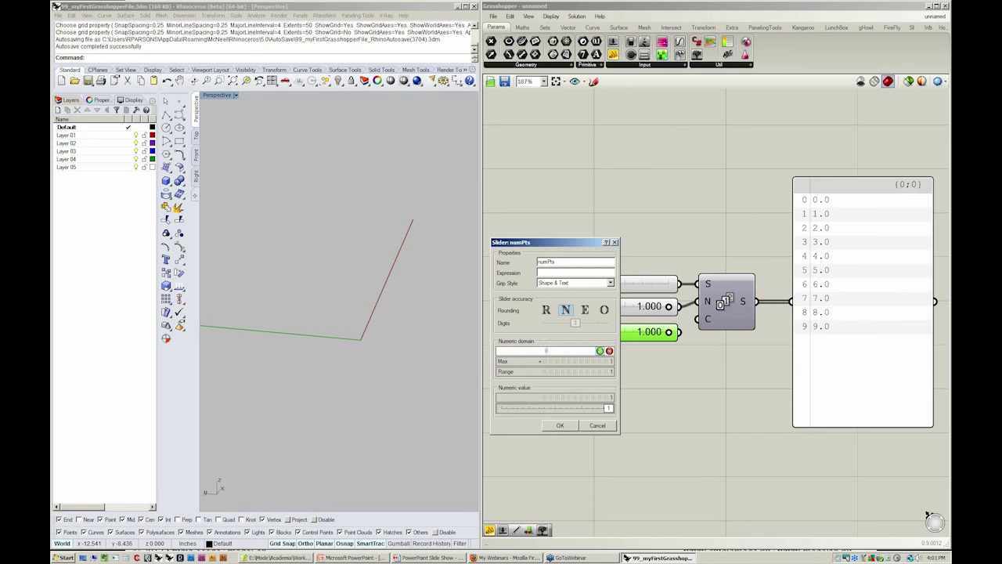
pyautogui.click(600, 350)
pyautogui.doubleClick(599, 361)
pyautogui.write('200')
pyautogui.click(599, 361)
pyautogui.click(560, 425)
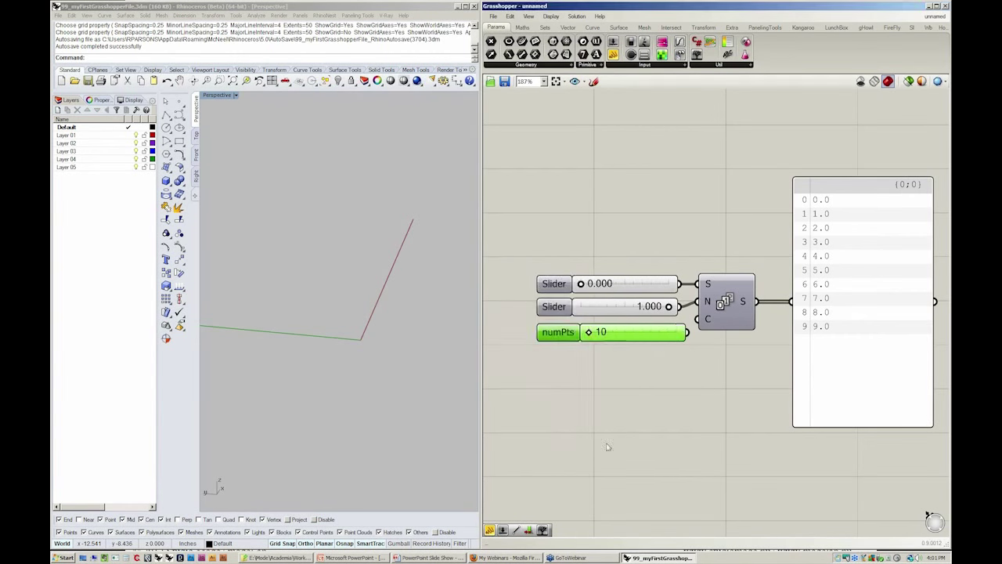
pyautogui.click(608, 447)
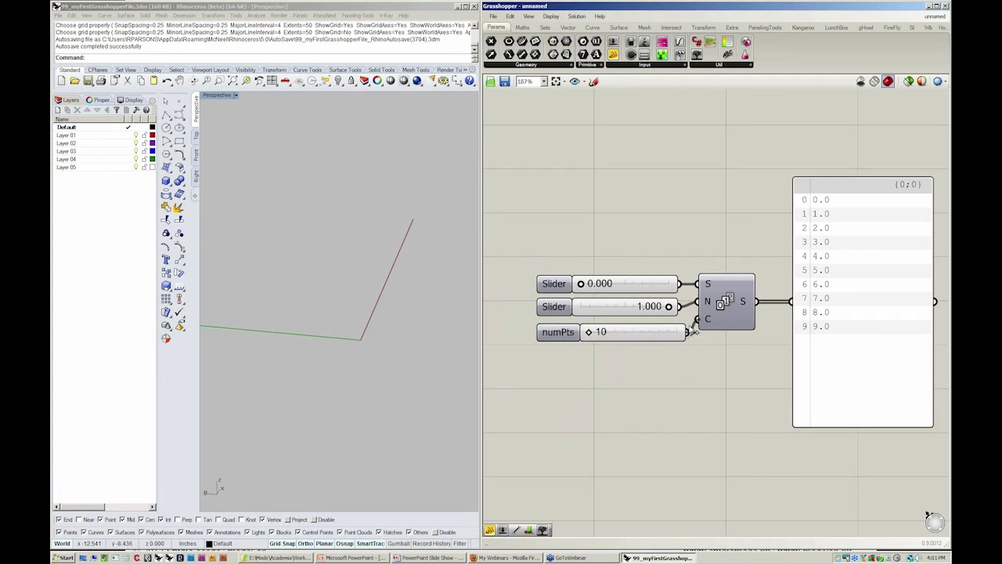
# - Set numPts to 162 and scroll the panel to check values 0.0 to 161.0
pyautogui.moveTo(589, 332); pyautogui.dragTo(659, 333)
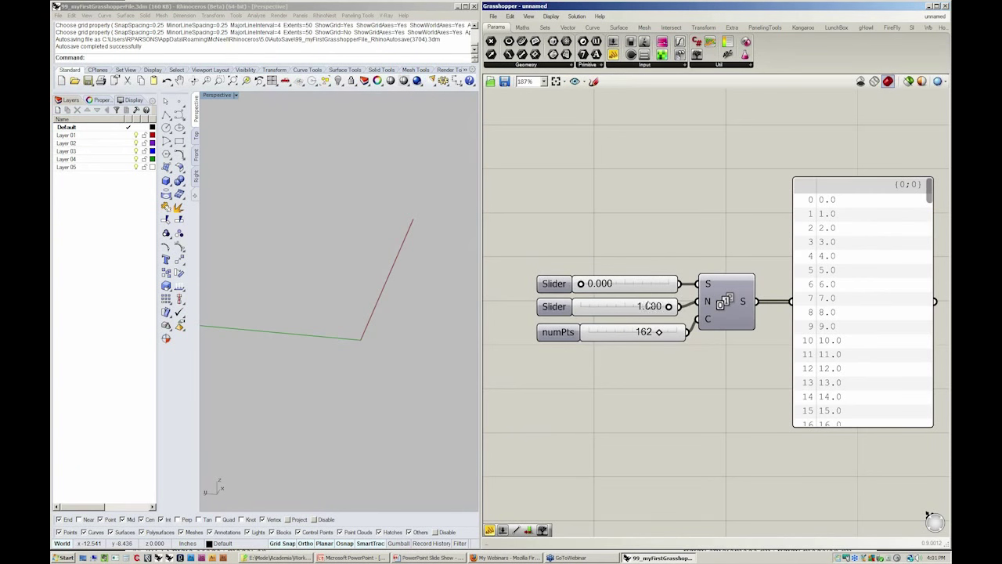
pyautogui.moveTo(930, 189); pyautogui.dragTo(940, 417)
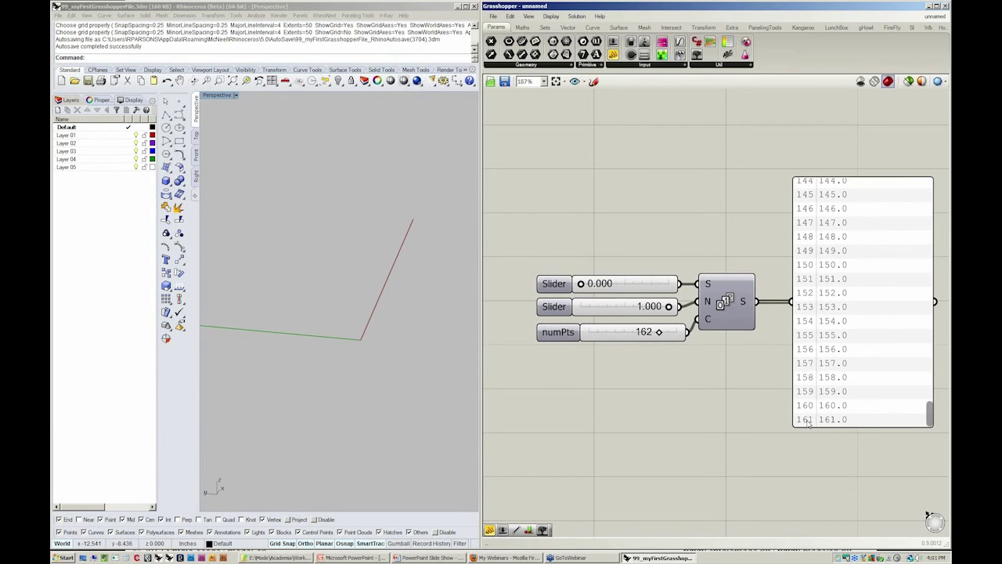
pyautogui.moveTo(930, 415); pyautogui.dragTo(932, 188)
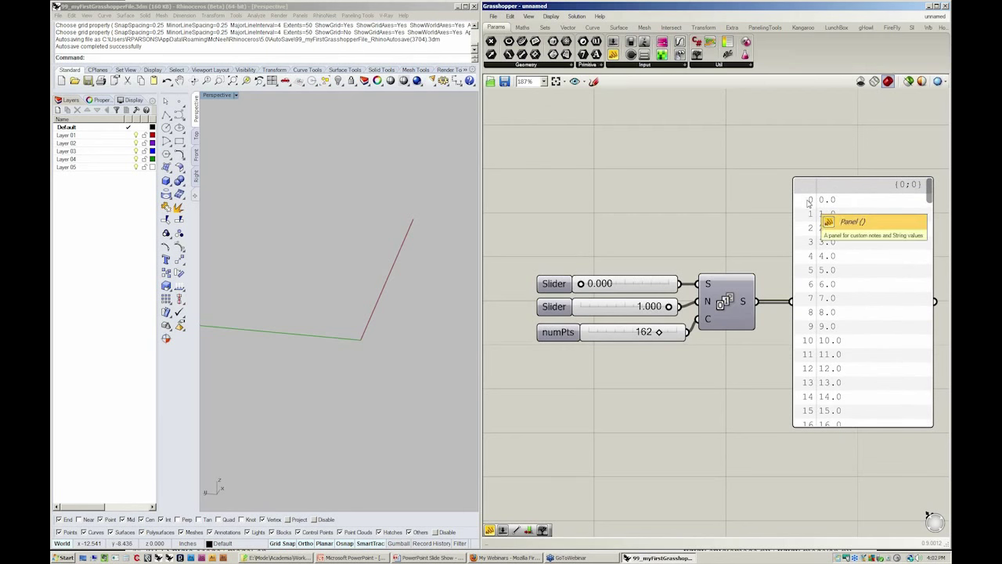
# - Delete the output panel and the start and step sliders
pyautogui.click(882, 282)
pyautogui.press('Delete')
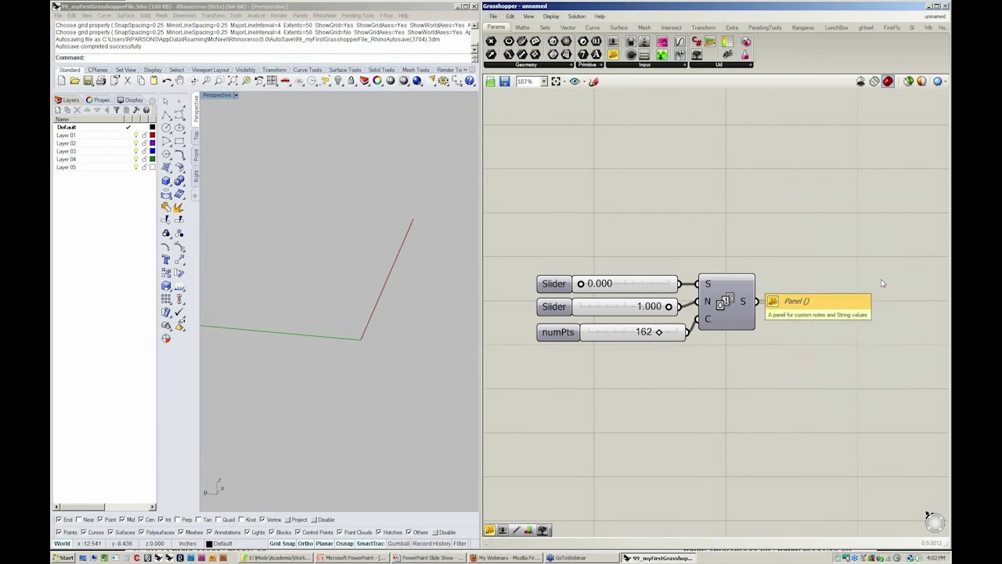
pyautogui.moveTo(609, 260); pyautogui.dragTo(557, 314)
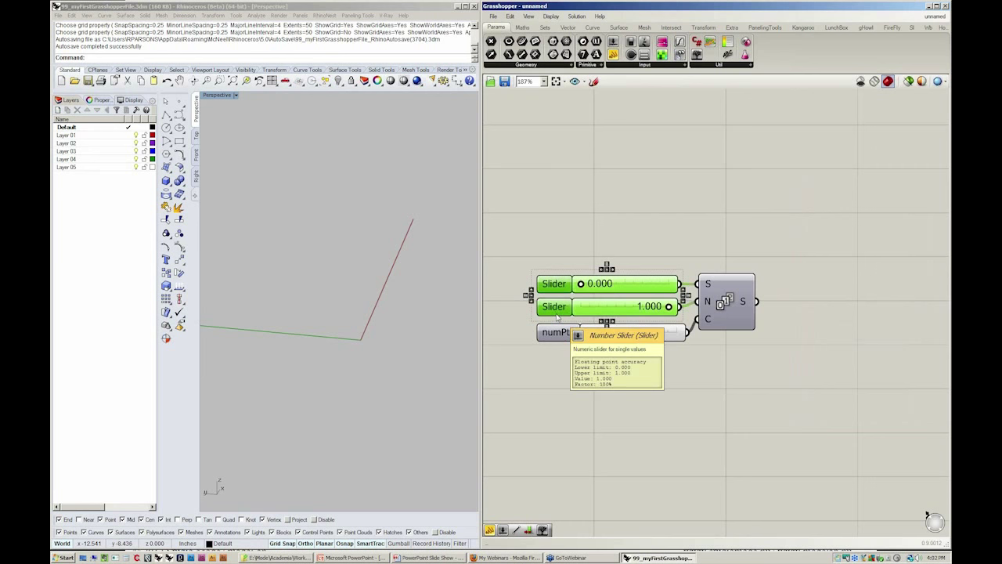
pyautogui.press('Delete')
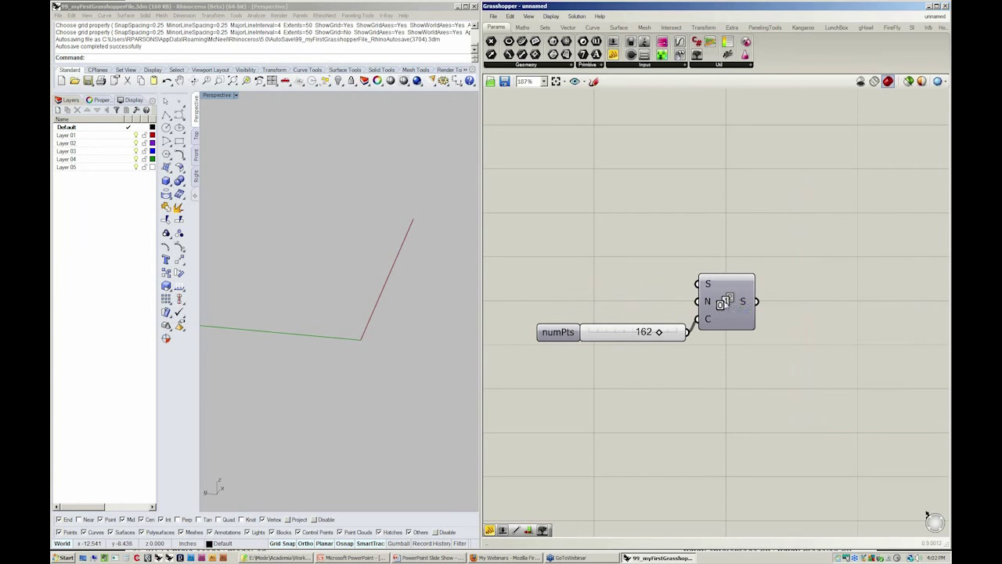
# - Wire numPts into the Series count input and reposition the Series component
pyautogui.moveTo(727, 301); pyautogui.dragTo(706, 334)
pyautogui.moveTo(558, 332); pyautogui.dragTo(565, 332)
pyautogui.click(770, 397)
pyautogui.scroll(-2, 751, 380)
pyautogui.moveTo(731, 362); pyautogui.dragTo(738, 343, button='right')
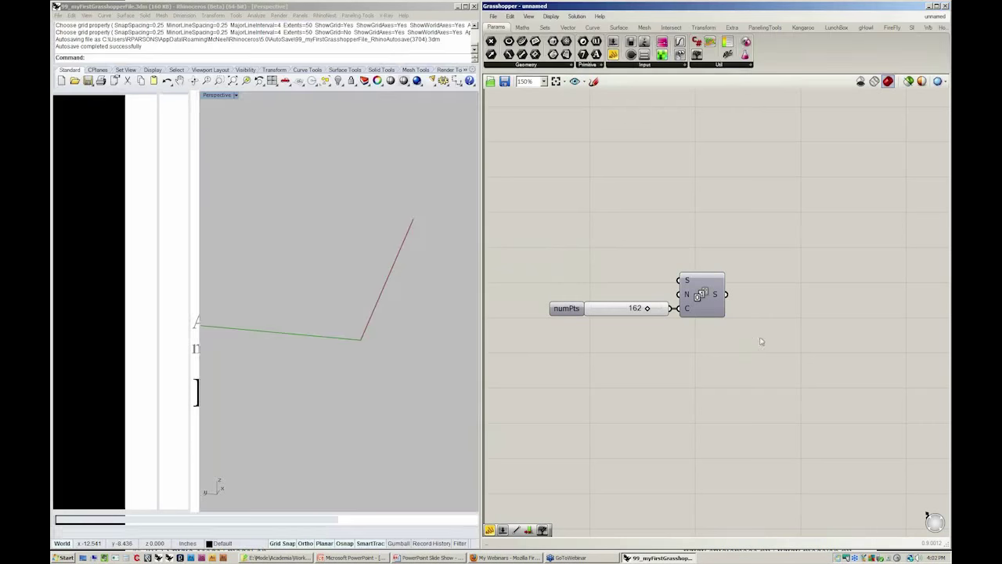
pyautogui.moveTo(703, 293); pyautogui.dragTo(714, 294)
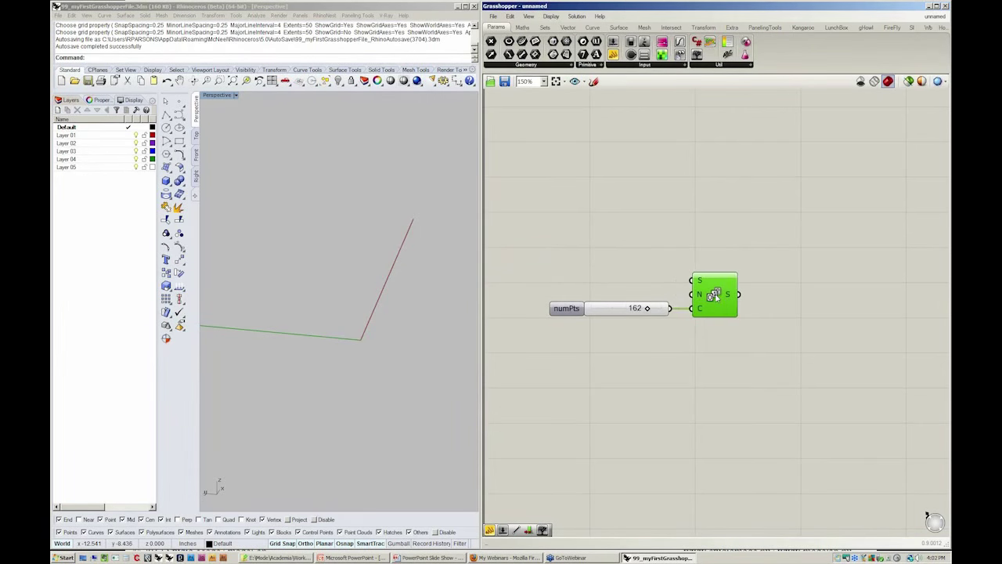
pyautogui.click(734, 264)
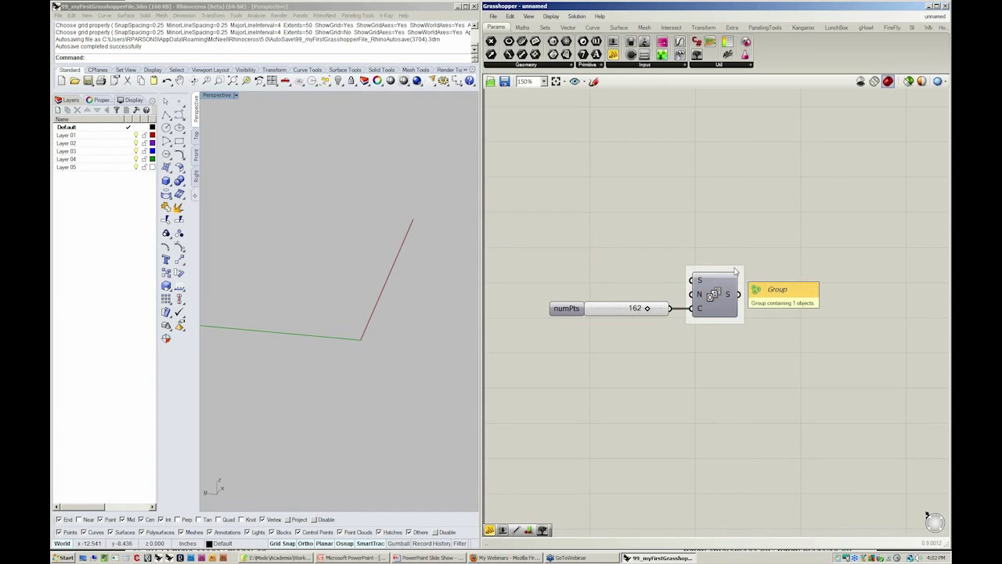
# - Label the Series group 'Y' through its right-click name box
pyautogui.rightClick(735, 269)
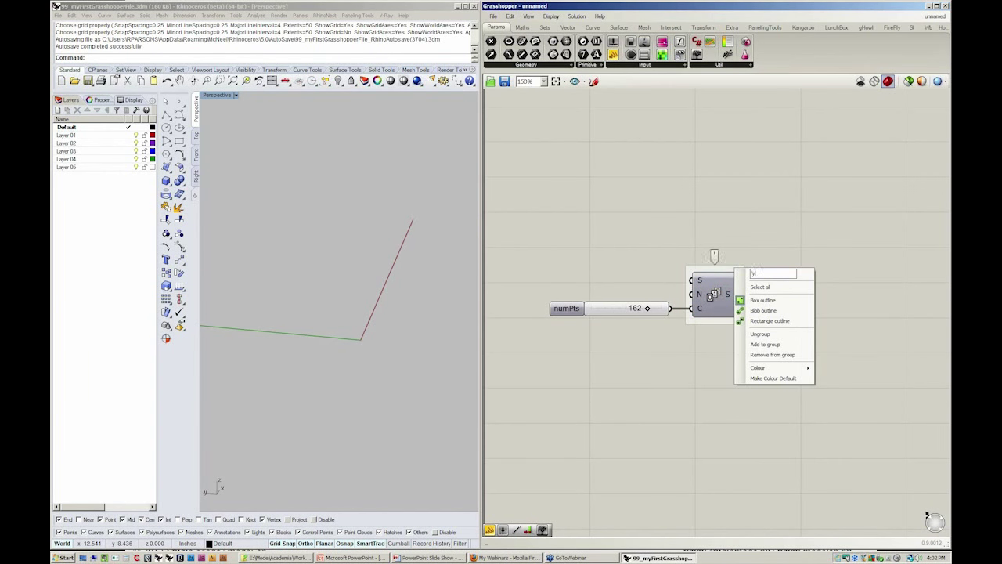
pyautogui.write('Y')
pyautogui.click(861, 303)
pyautogui.moveTo(705, 407); pyautogui.dragTo(660, 363, button='right')
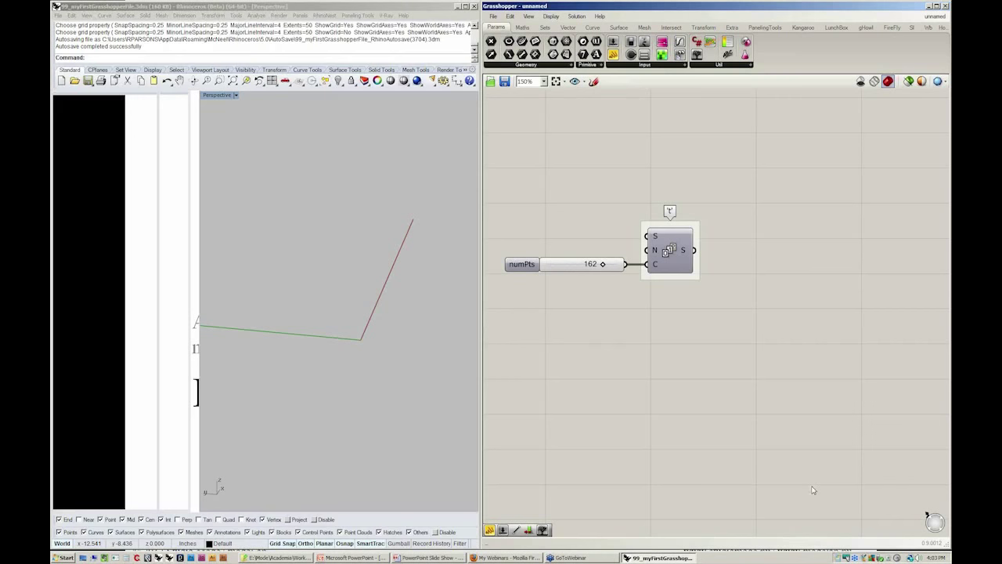
# - Place a Point XYZ component right of Series and switch Rhino's viewport to Top view
pyautogui.click(565, 27)
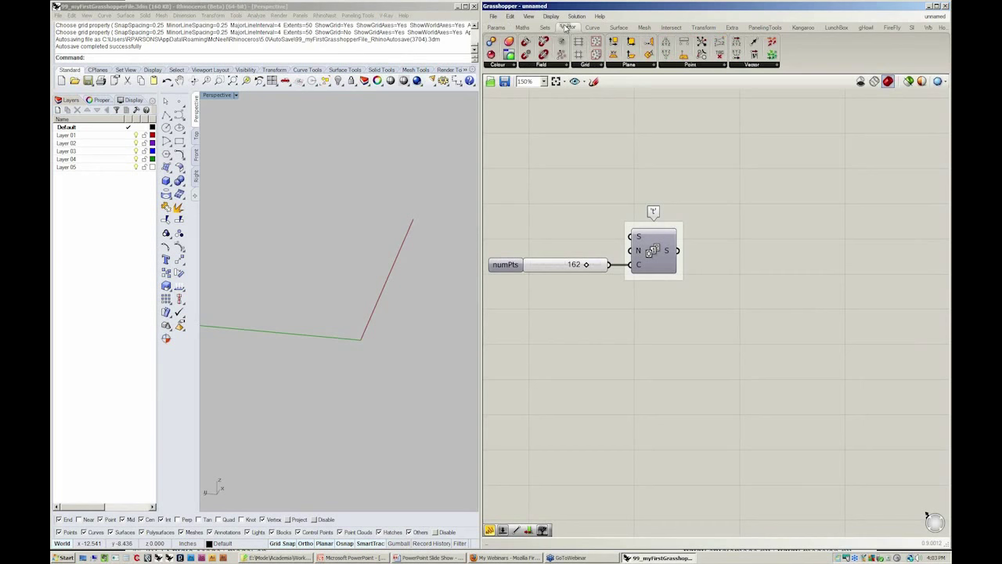
pyautogui.click(708, 67)
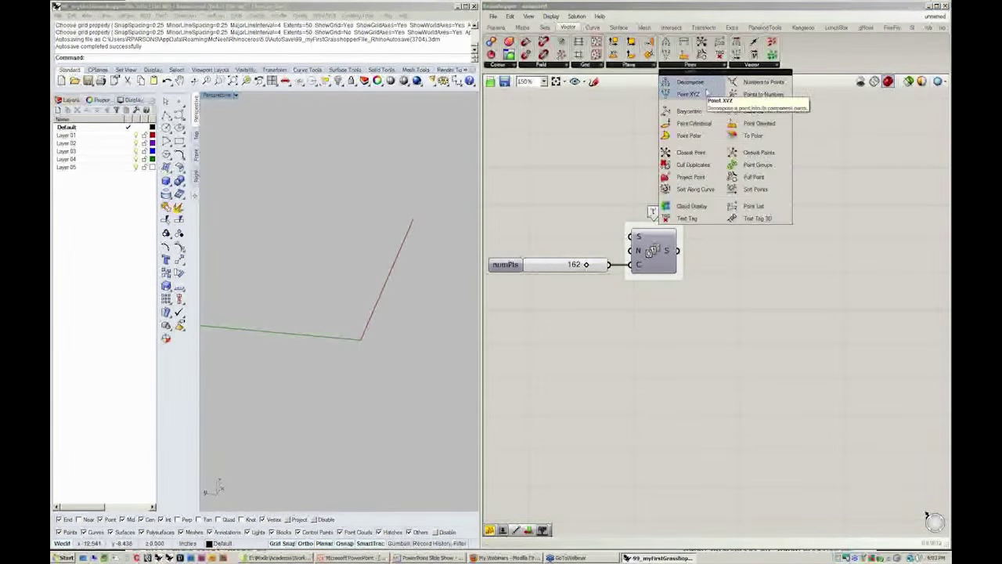
pyautogui.moveTo(689, 95); pyautogui.dragTo(823, 243)
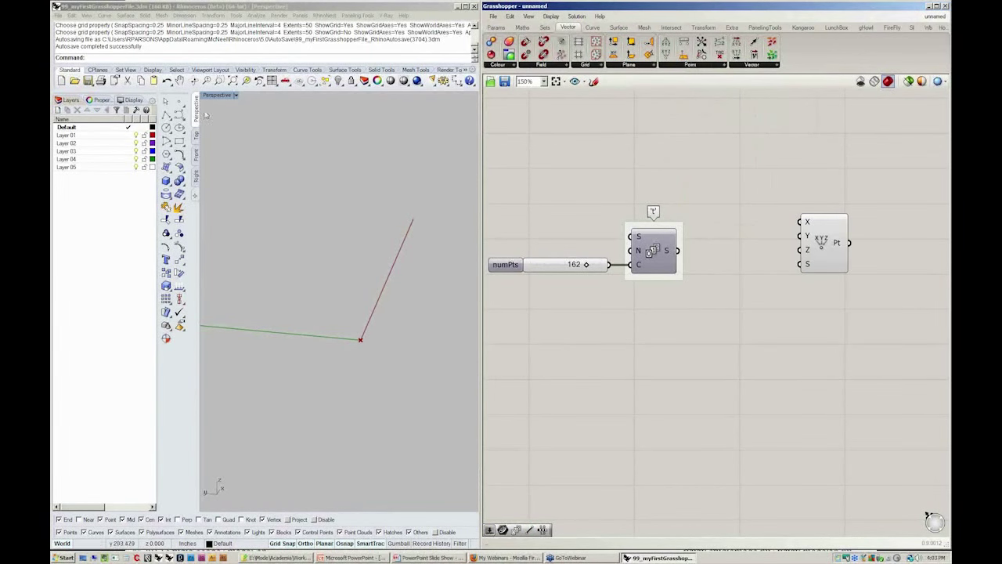
pyautogui.click(196, 135)
pyautogui.moveTo(378, 317); pyautogui.dragTo(302, 379, button='right')
pyautogui.click(791, 385)
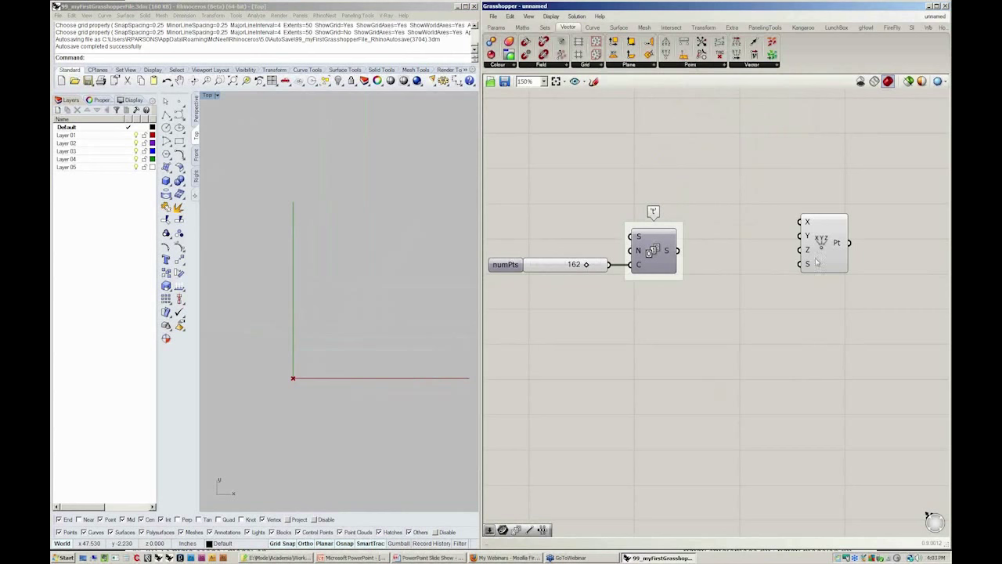
pyautogui.moveTo(820, 241); pyautogui.dragTo(819, 265)
pyautogui.click(768, 325)
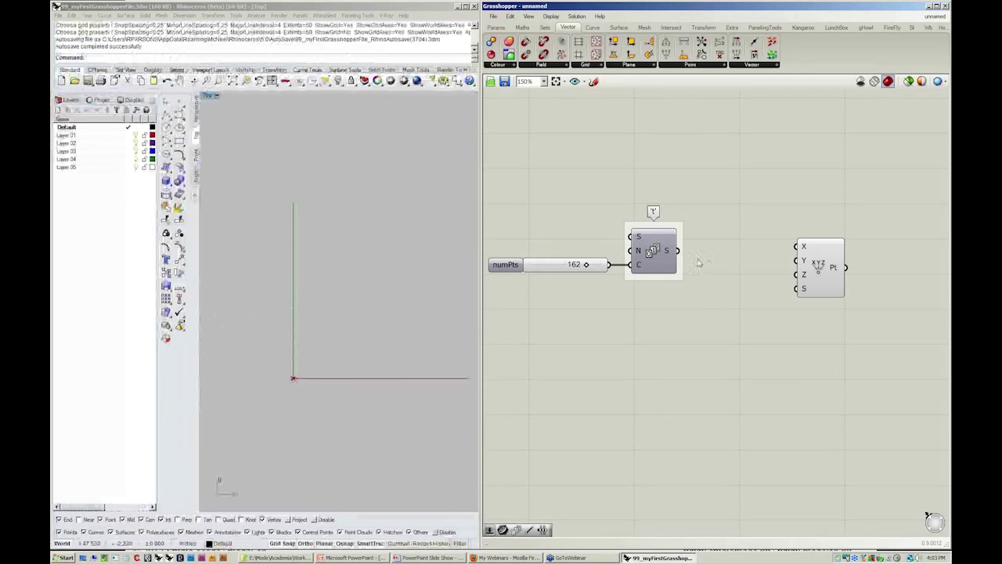
# - Sketch a rectangle between Series and Point XYZ, then discard it
pyautogui.moveTo(671, 251)
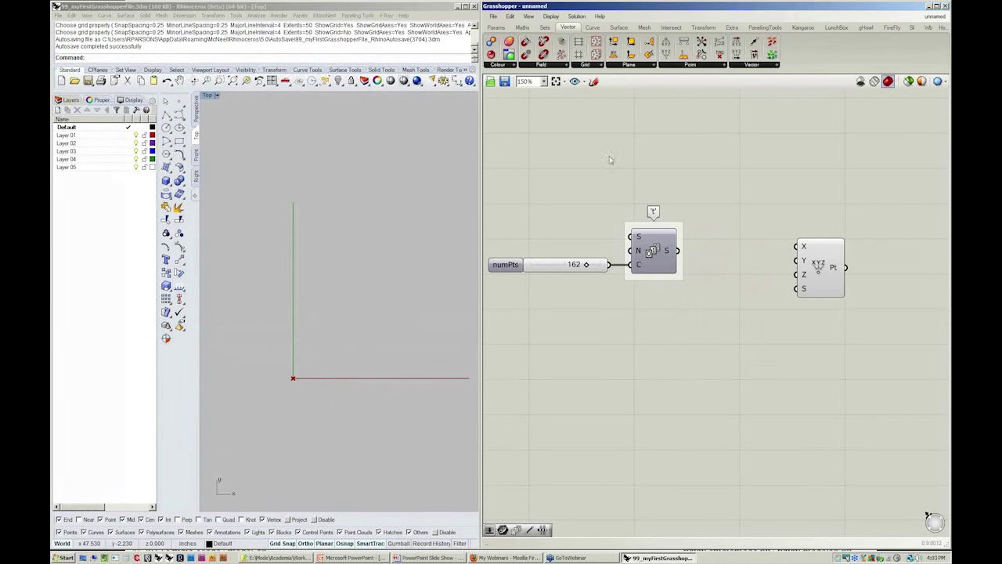
pyautogui.click(594, 82)
pyautogui.moveTo(776, 228)
pyautogui.mouseDown()
pyautogui.moveTo(699, 228)
pyautogui.moveTo(703, 282)
pyautogui.moveTo(778, 230)
pyautogui.mouseUp()
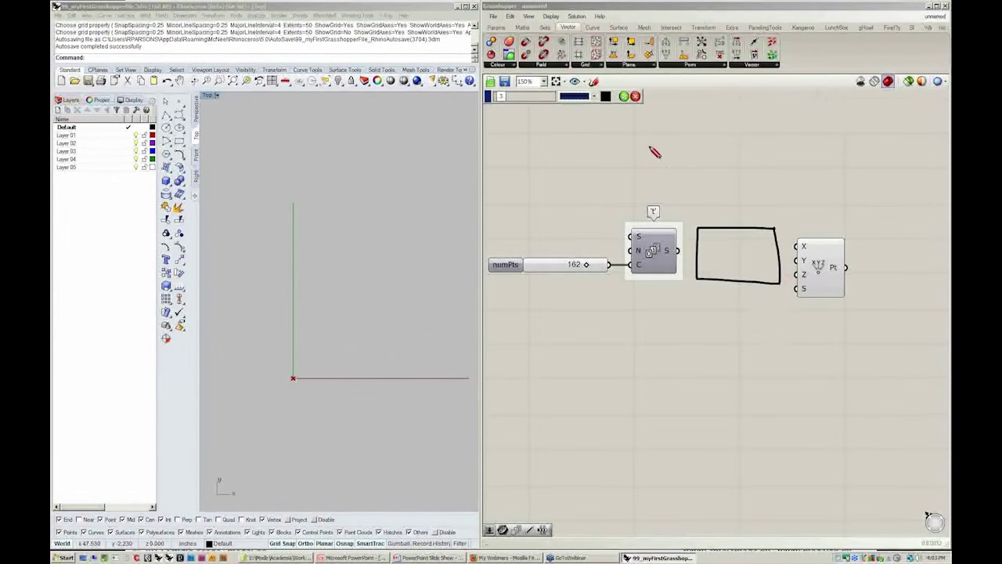
pyautogui.click(635, 96)
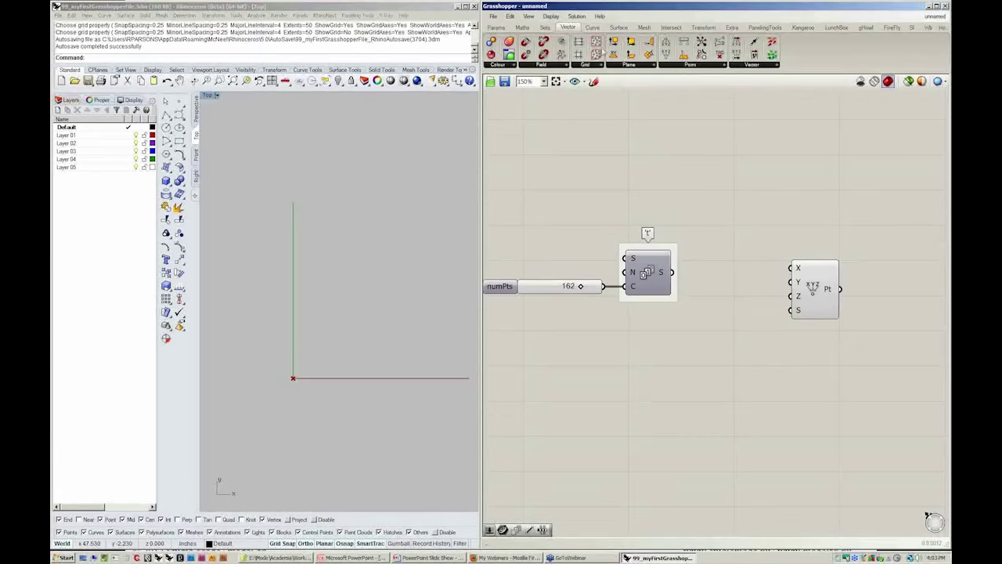
# - Drop an Expression component from Maths > Script onto the canvas above Series and Point XYZ
pyautogui.click(525, 28)
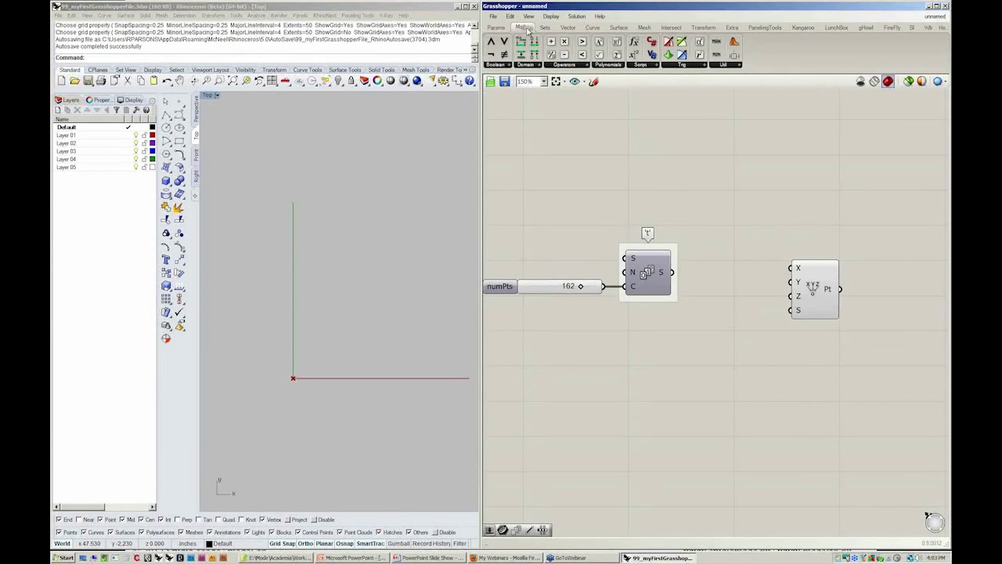
pyautogui.click(666, 66)
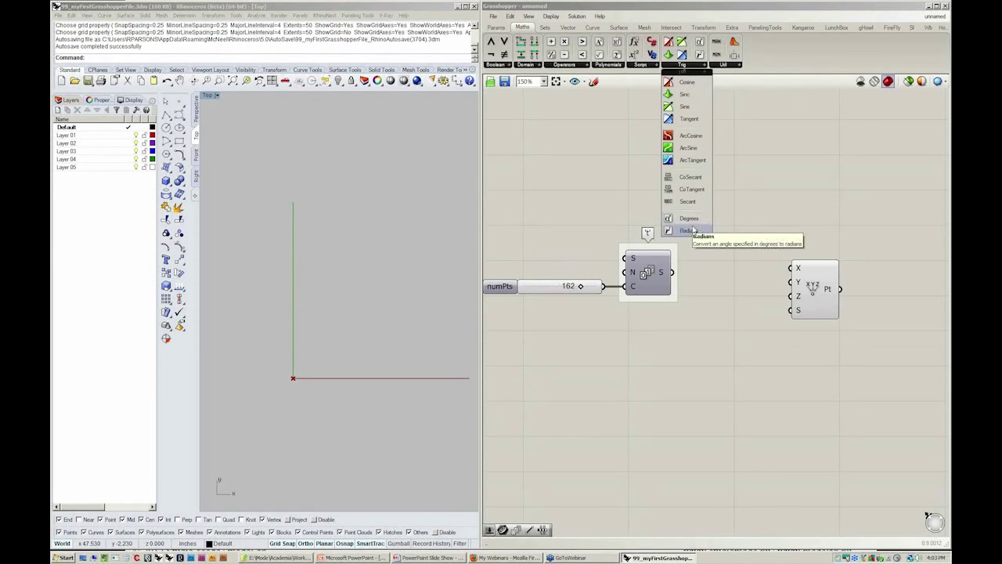
pyautogui.click(728, 67)
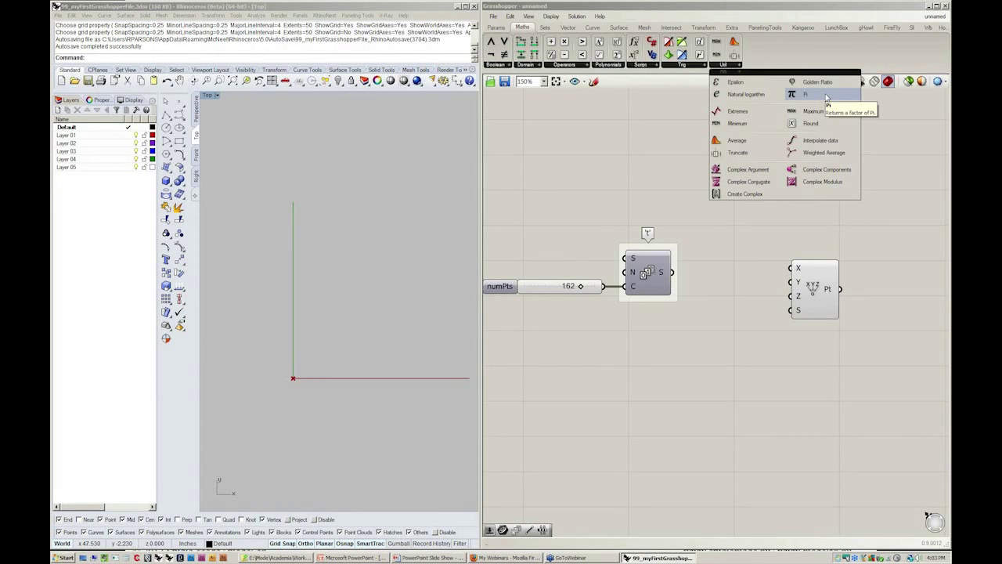
pyautogui.click(658, 66)
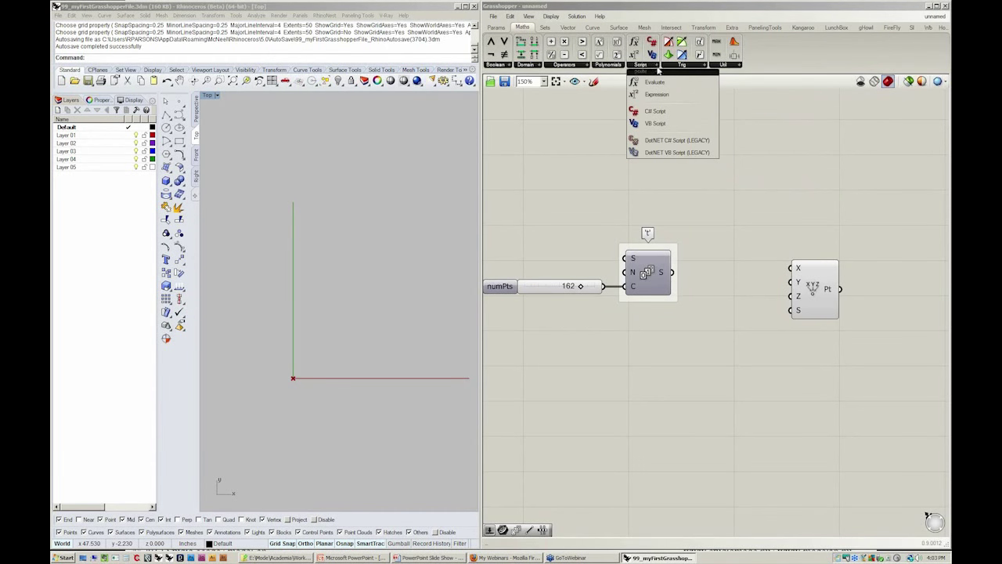
pyautogui.click(662, 95)
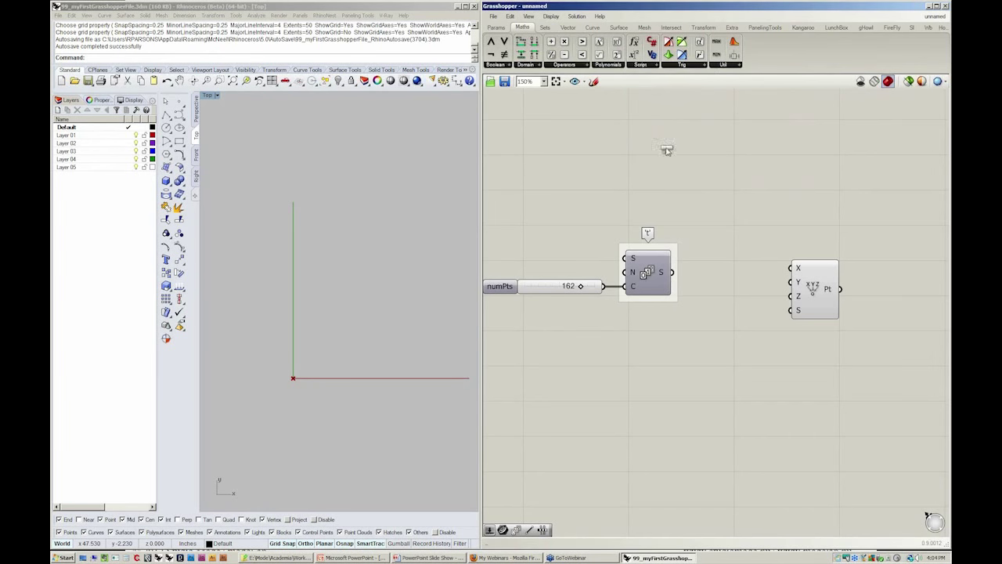
pyautogui.click(763, 223)
# - Arrange the Expression component between Series and Point XYZ
pyautogui.moveTo(767, 258); pyautogui.dragTo(715, 264, button='right')
pyautogui.moveTo(744, 283); pyautogui.dragTo(867, 266)
pyautogui.click(754, 226)
pyautogui.moveTo(754, 226); pyautogui.dragTo(787, 249)
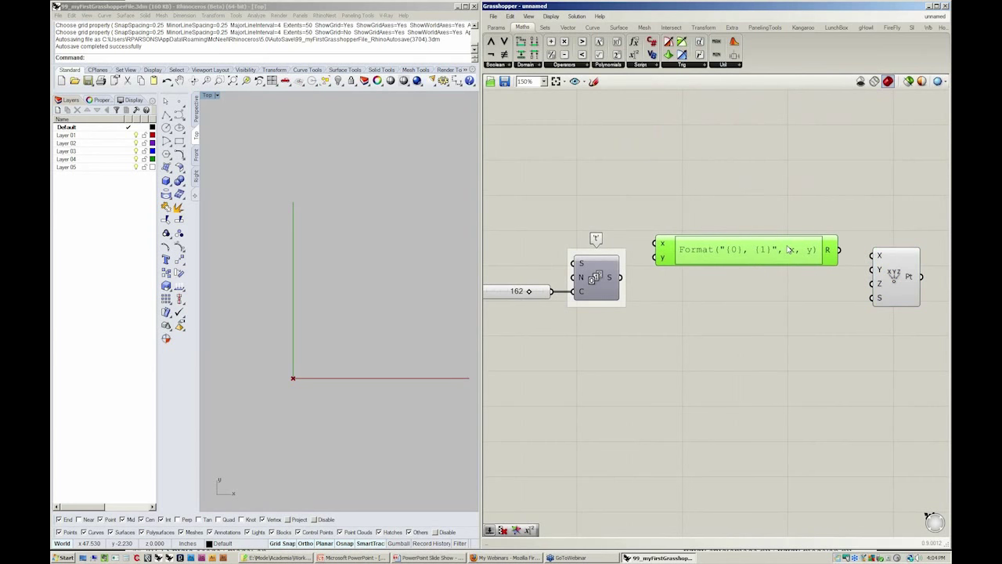
pyautogui.moveTo(781, 286); pyautogui.dragTo(759, 296, button='right')
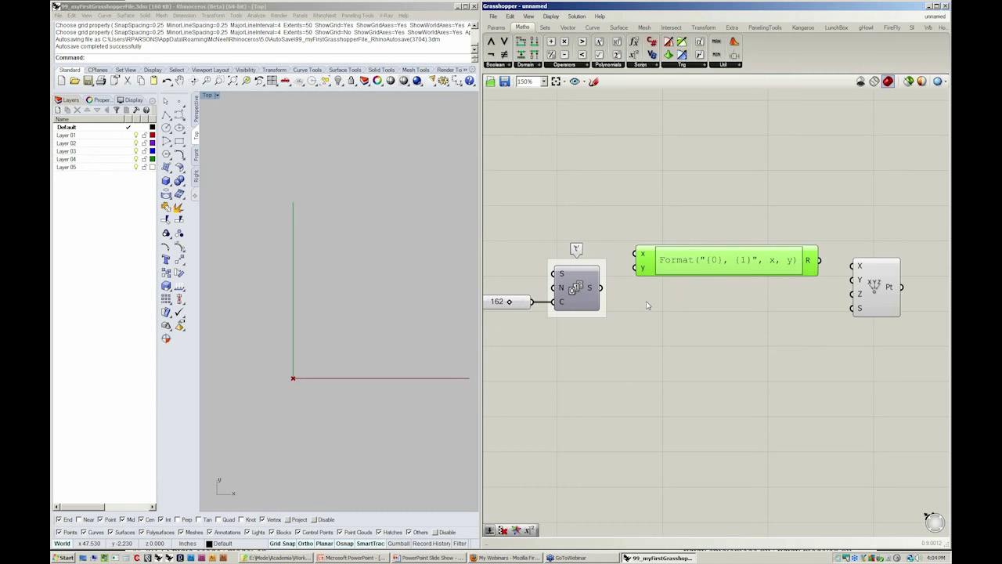
pyautogui.click(666, 329)
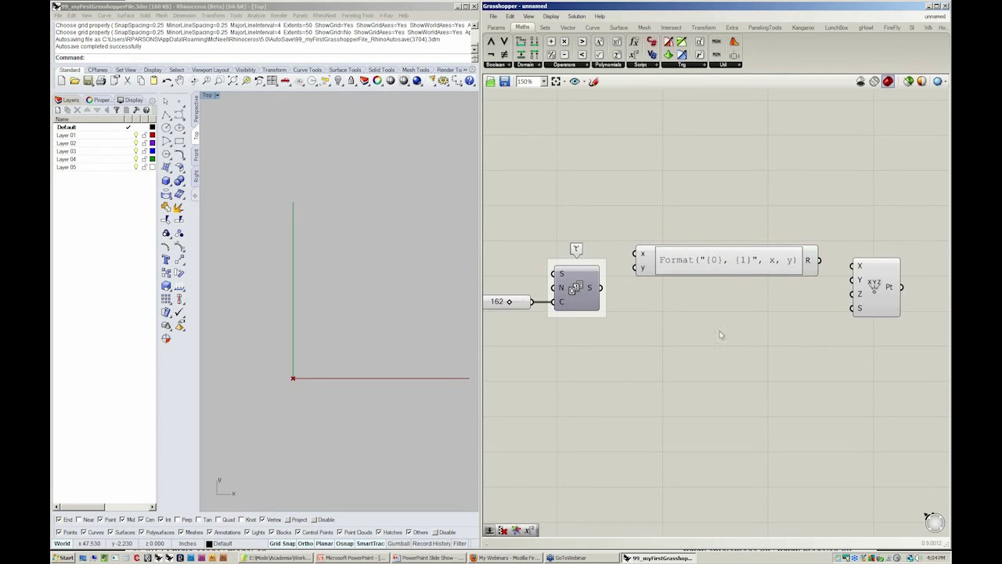
pyautogui.hotkey('alt', 'Tab')
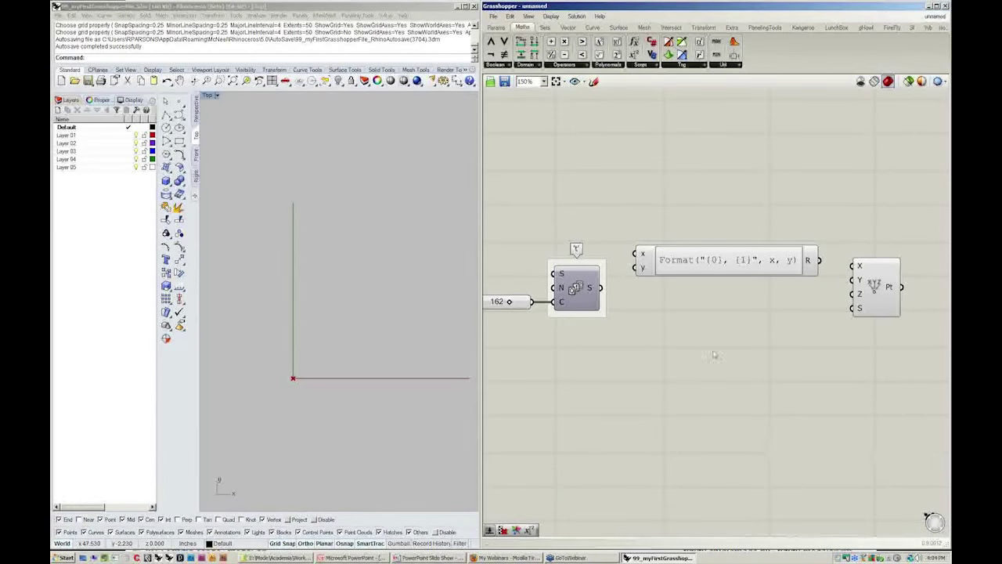
# - Rename the Expression's x input to t
pyautogui.rightClick(642, 254)
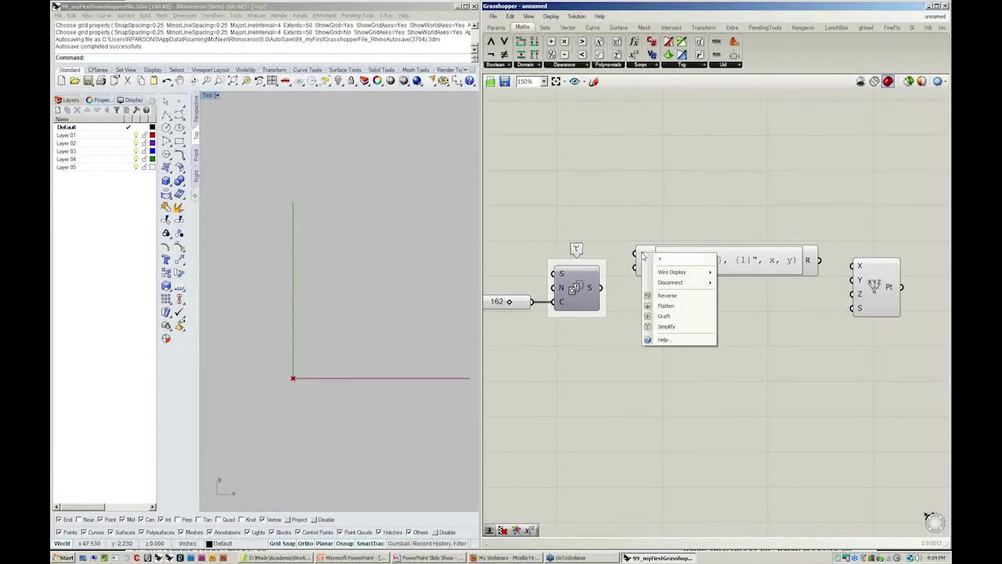
pyautogui.click(656, 260)
pyautogui.write('t')
pyautogui.press('Return')
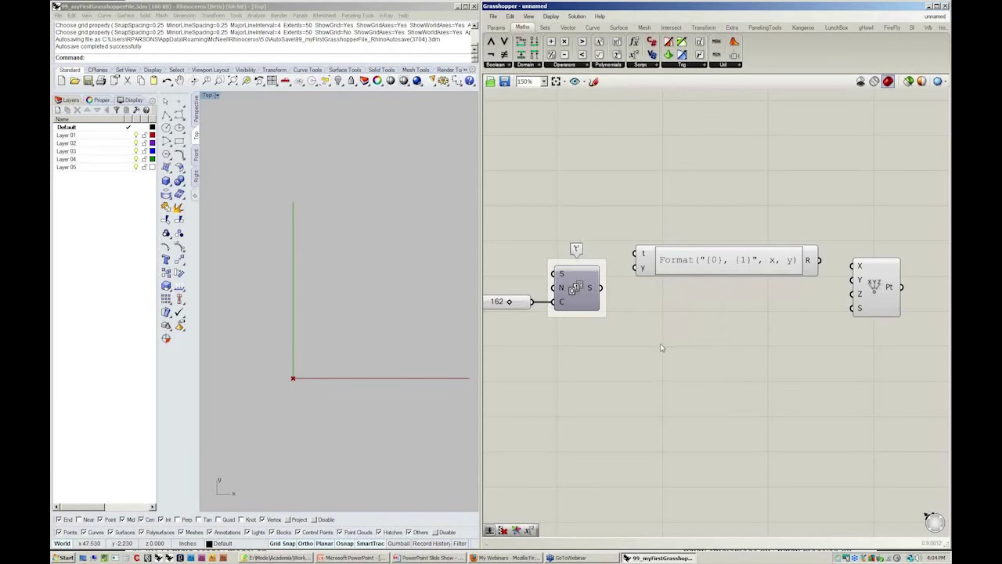
pyautogui.scroll(-1, 653, 353)
pyautogui.scroll(5, 644, 282)
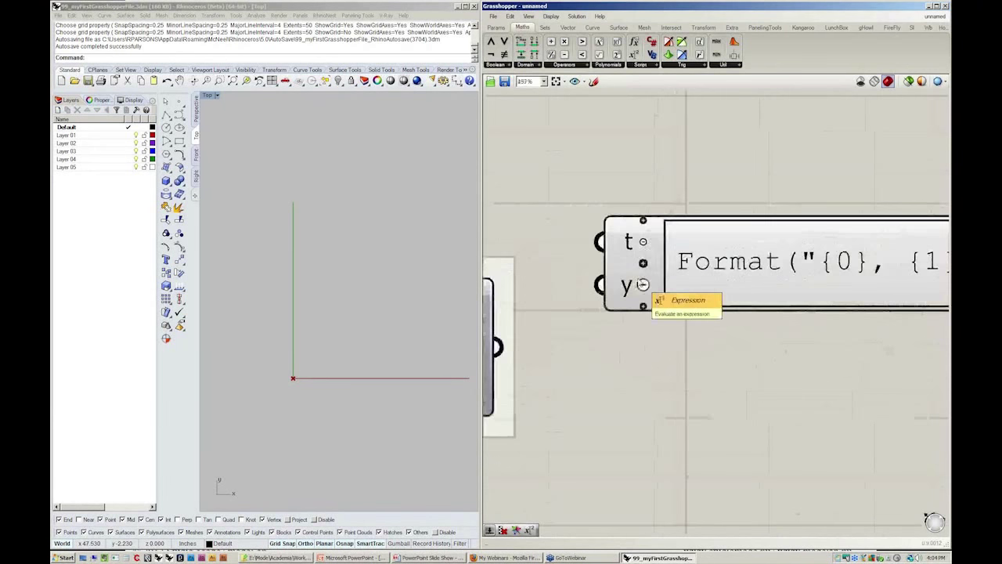
pyautogui.scroll(6, 642, 284)
# - Add then remove extra inputs with the zoom + and − buttons until only t remains
pyautogui.click(647, 363)
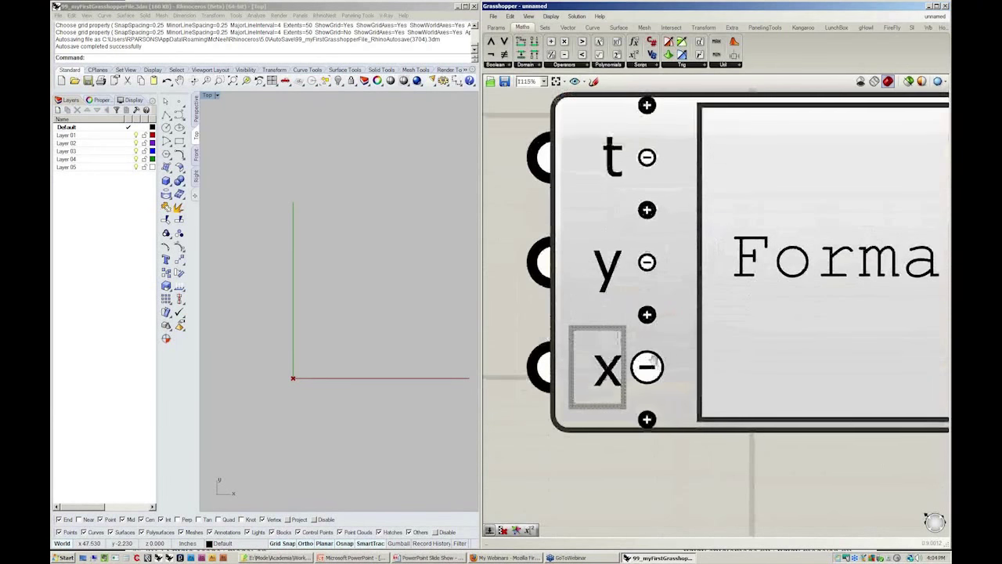
pyautogui.click(647, 340)
pyautogui.scroll(-5, 688, 467)
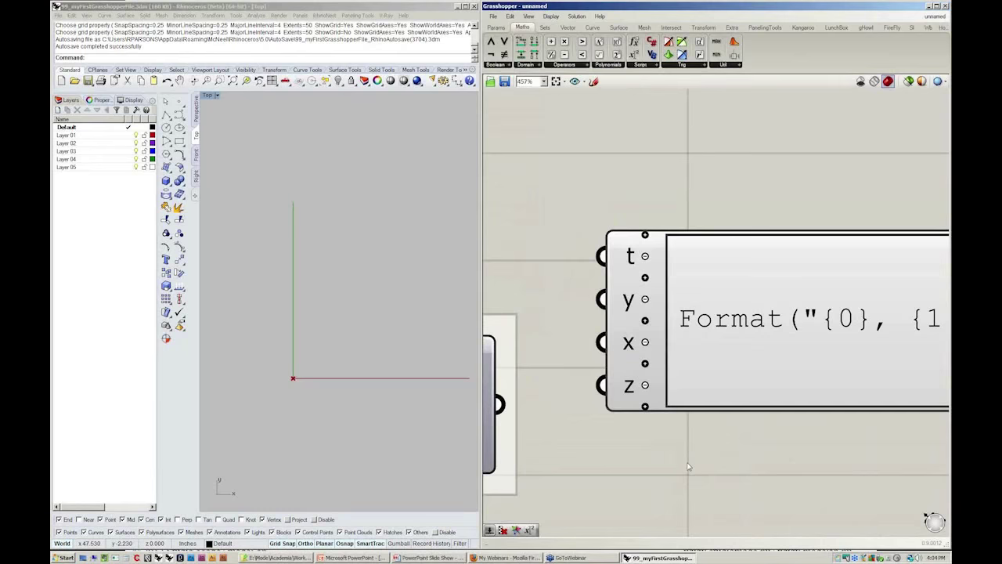
pyautogui.click(646, 385)
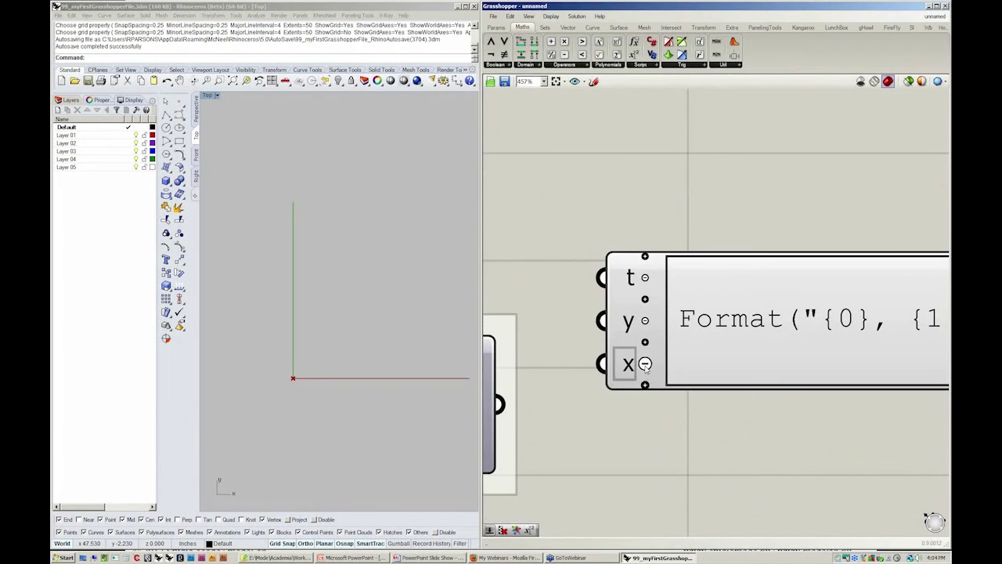
pyautogui.click(645, 363)
pyautogui.click(645, 342)
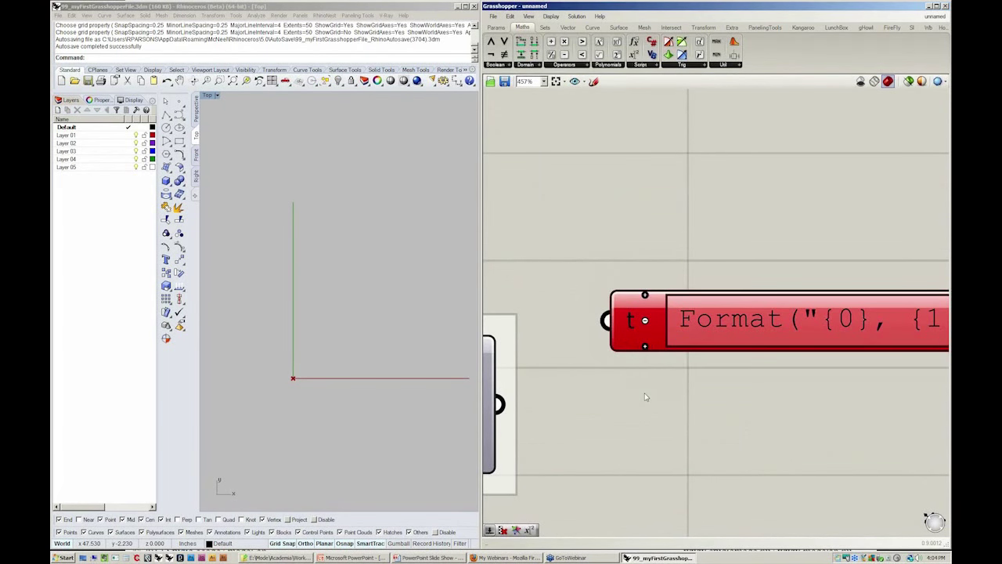
pyautogui.scroll(-2, 702, 391)
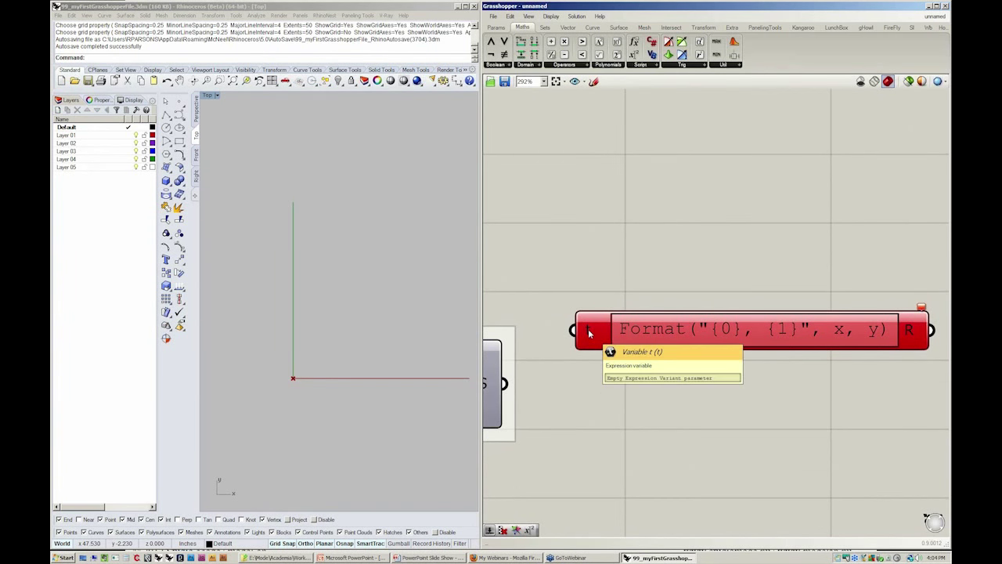
pyautogui.rightClick(590, 334)
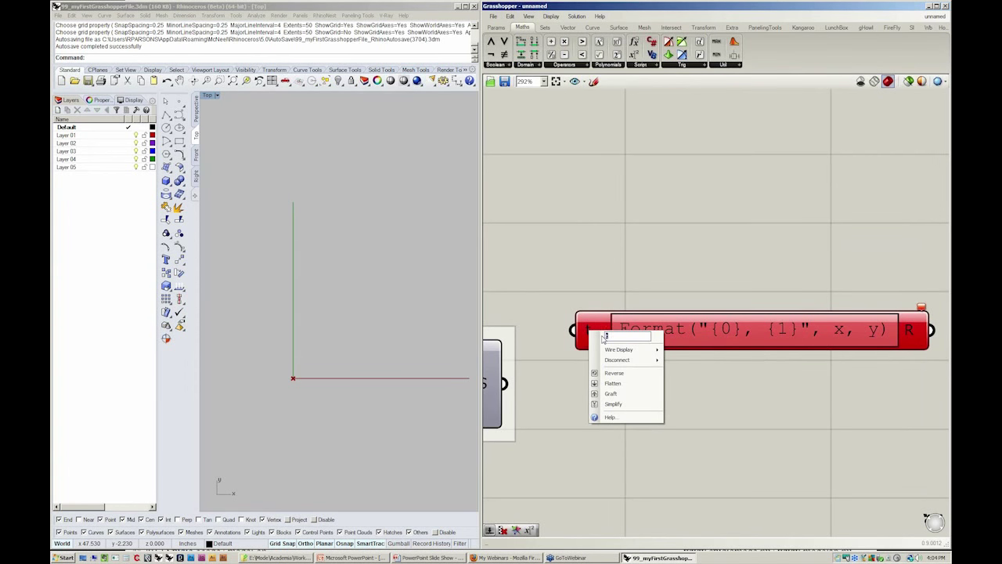
pyautogui.click(614, 277)
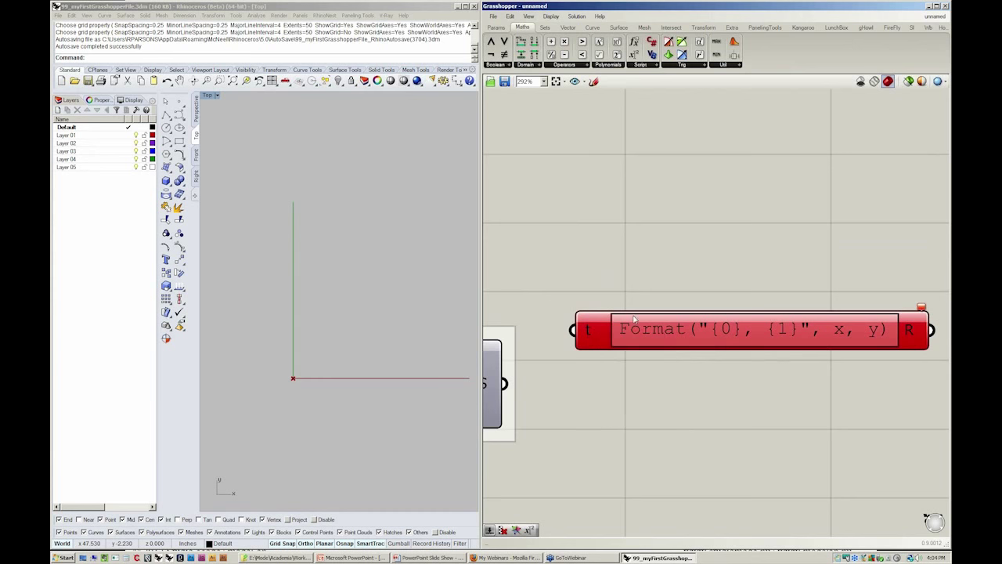
# - Replace the Format expression with cos(t)*t in the Expression Designer and confirm
pyautogui.doubleClick(690, 330)
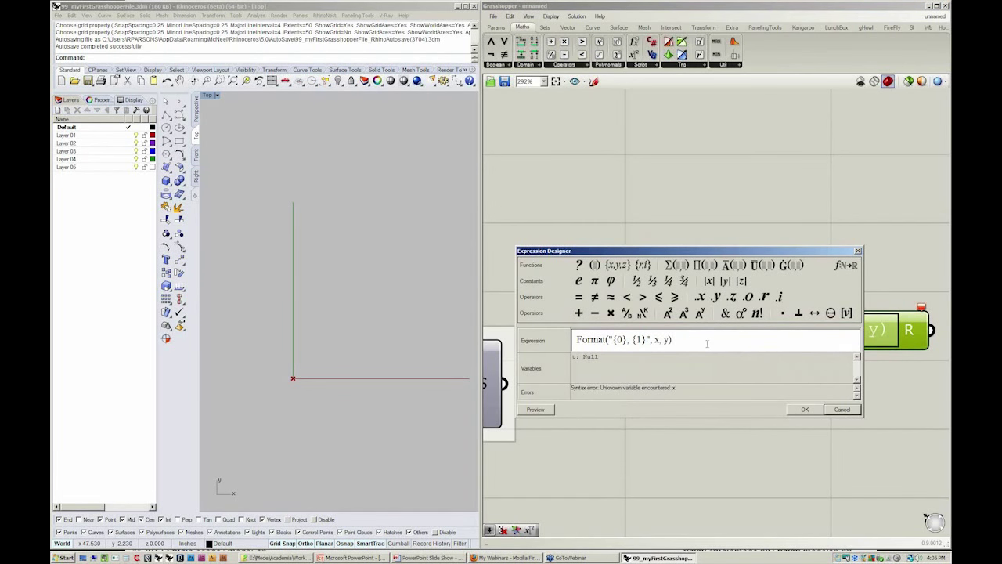
pyautogui.moveTo(708, 342); pyautogui.dragTo(545, 342)
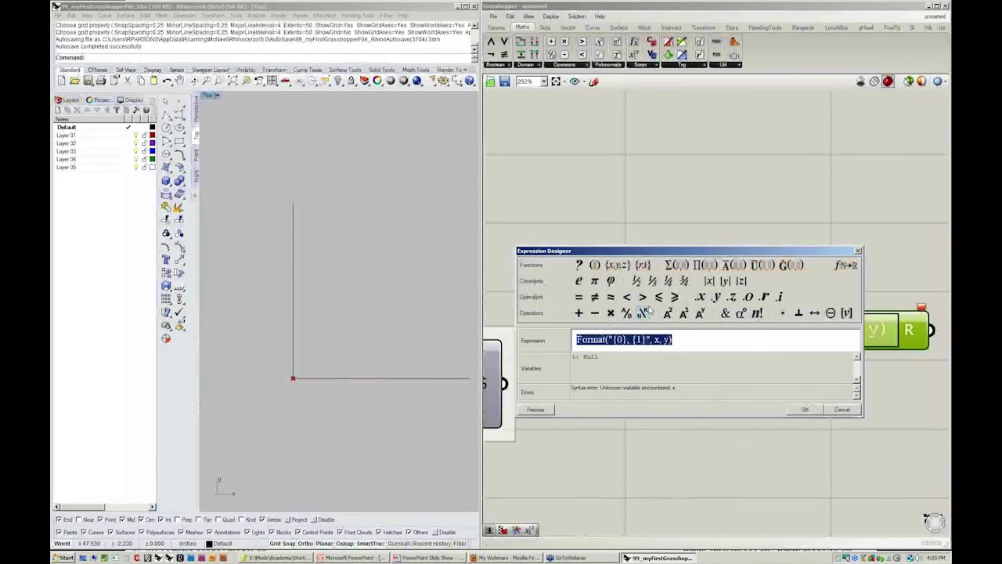
pyautogui.write('cos(')
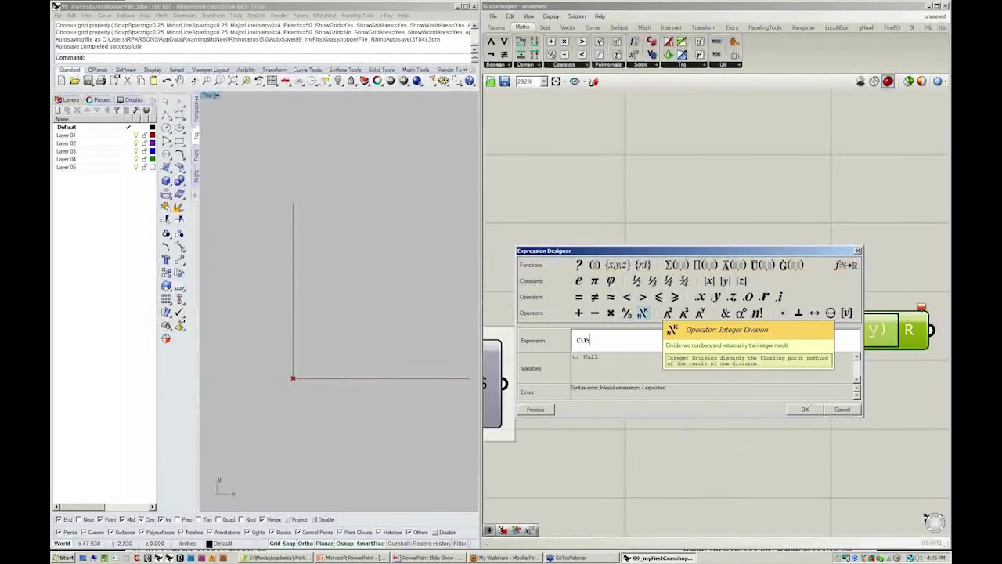
pyautogui.write('t)*t')
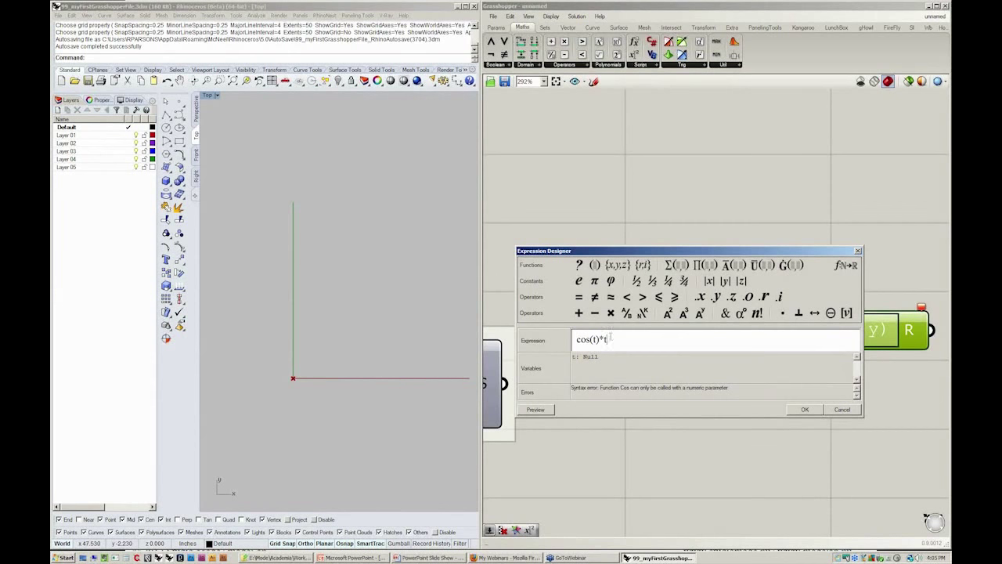
pyautogui.moveTo(623, 343); pyautogui.dragTo(573, 342)
pyautogui.click(594, 340)
pyautogui.click(806, 410)
pyautogui.scroll(-2, 801, 410)
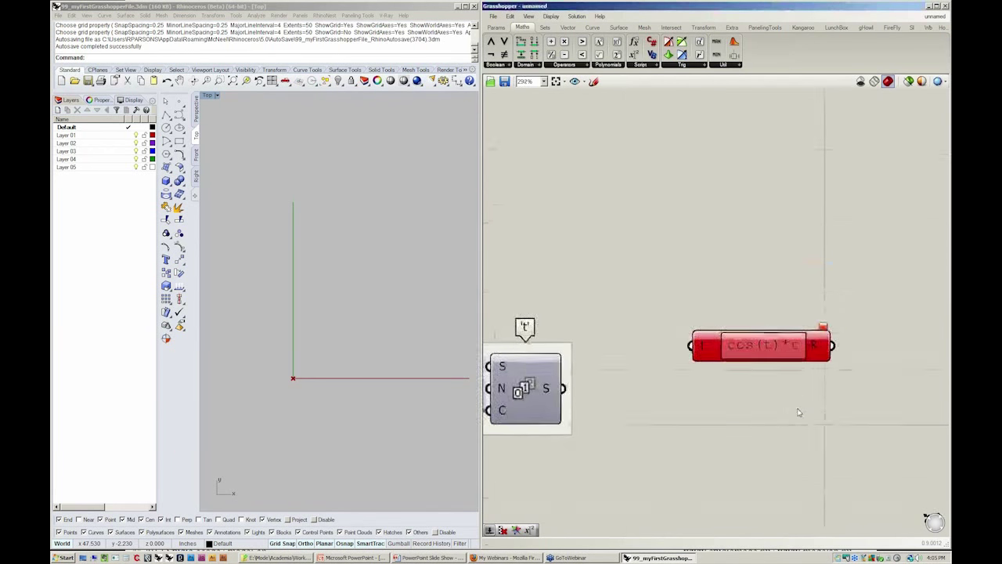
pyautogui.moveTo(750, 378); pyautogui.dragTo(734, 352)
pyautogui.click(738, 374)
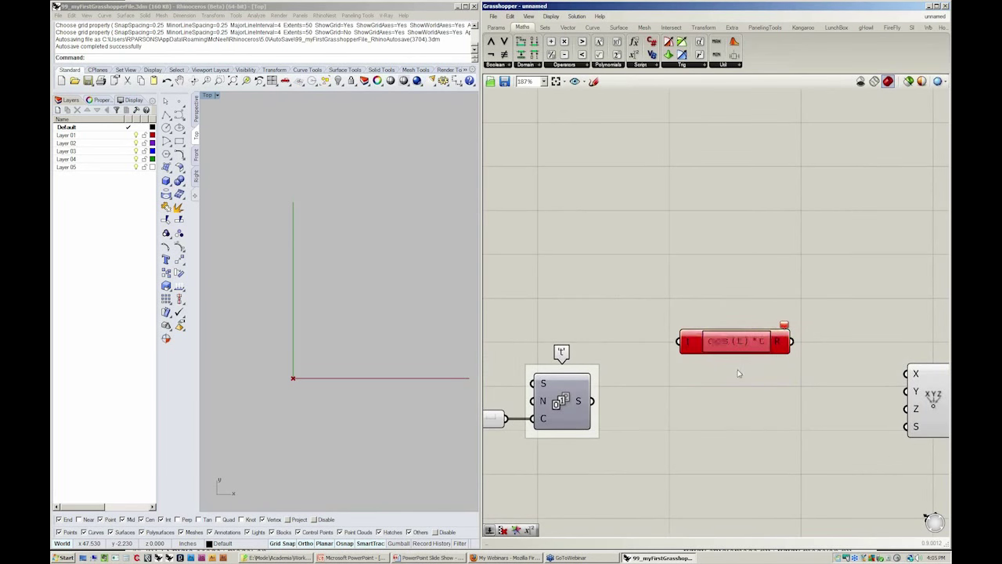
pyautogui.scroll(6, 740, 377)
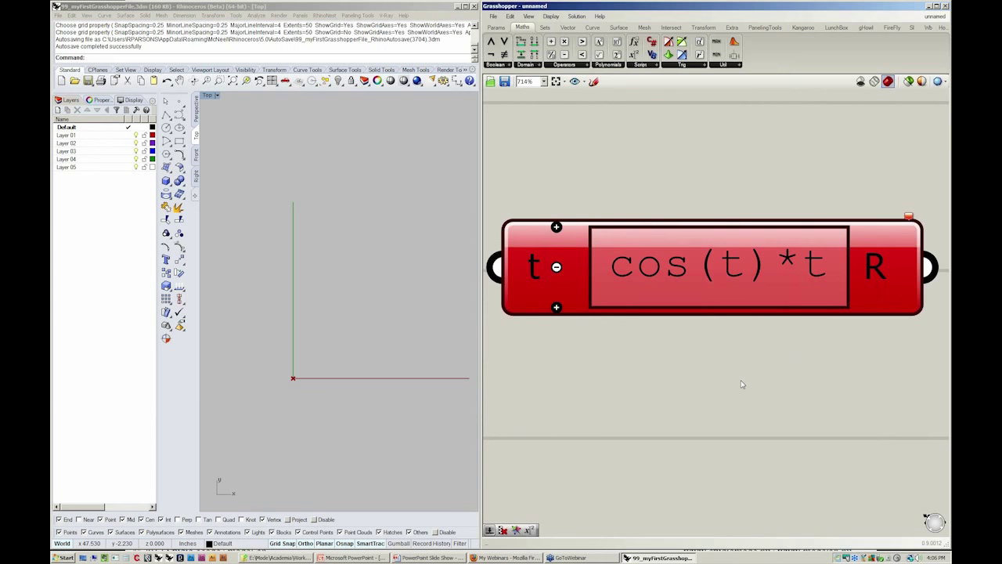
pyautogui.rightClick(533, 269)
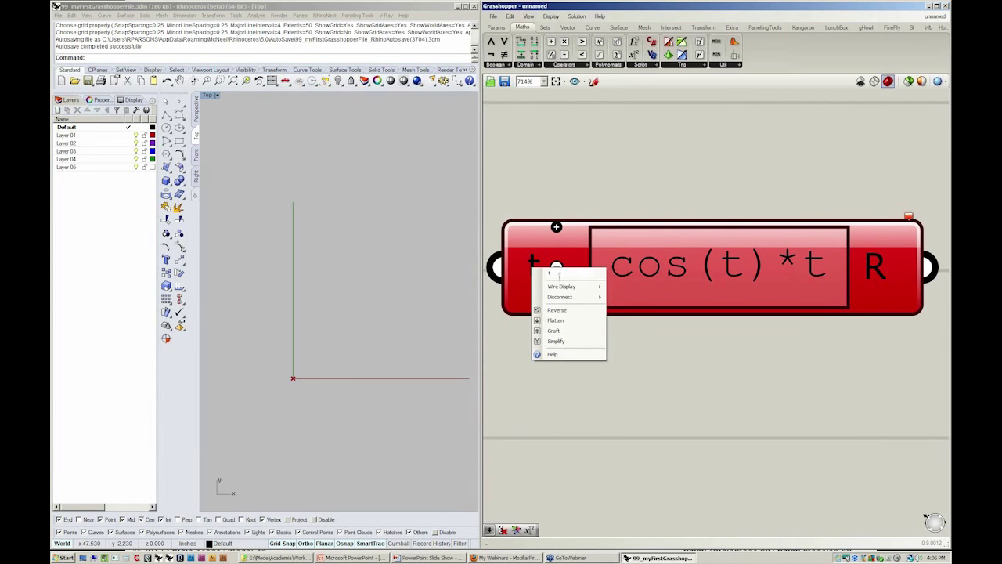
pyautogui.click(744, 345)
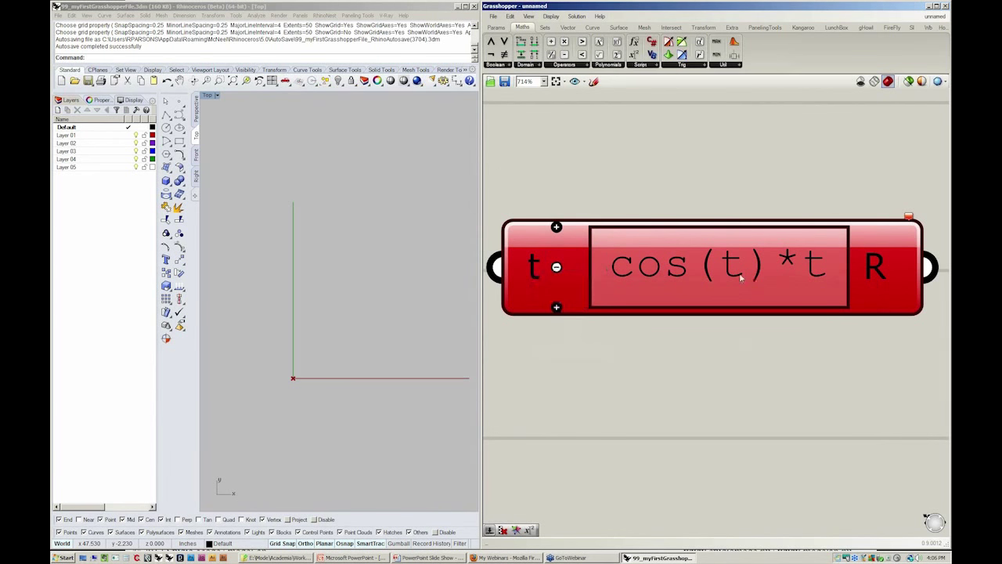
pyautogui.doubleClick(742, 278)
pyautogui.moveTo(627, 282); pyautogui.dragTo(687, 283)
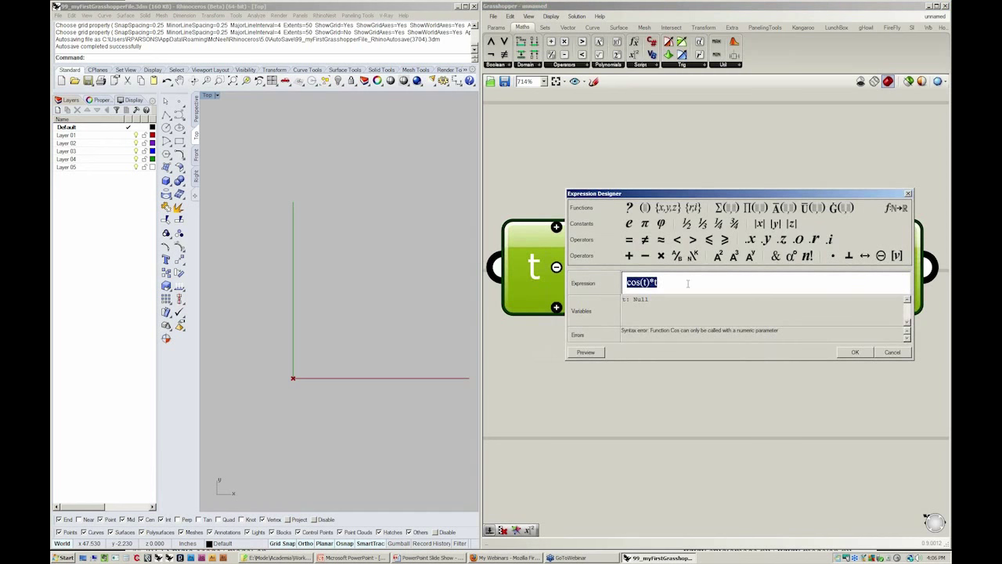
pyautogui.click(687, 284)
pyautogui.click(855, 352)
pyautogui.scroll(-4, 756, 368)
pyautogui.scroll(-1, 753, 353)
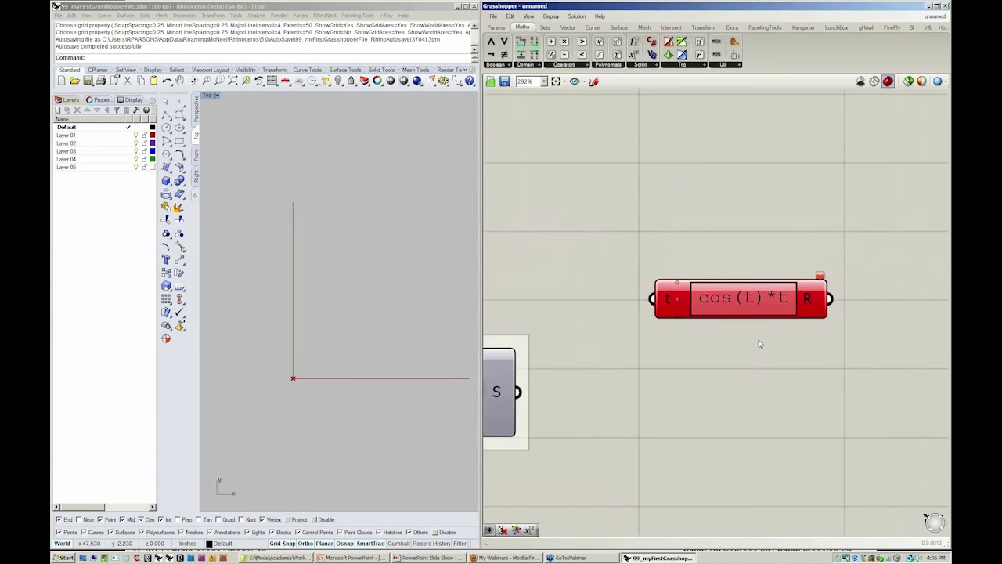
# - Wire the Series S output into the t input of cos(t)*t, producing 162 results
pyautogui.moveTo(757, 340); pyautogui.dragTo(796, 306, button='right')
pyautogui.moveTo(778, 349); pyautogui.dragTo(801, 351, button='right')
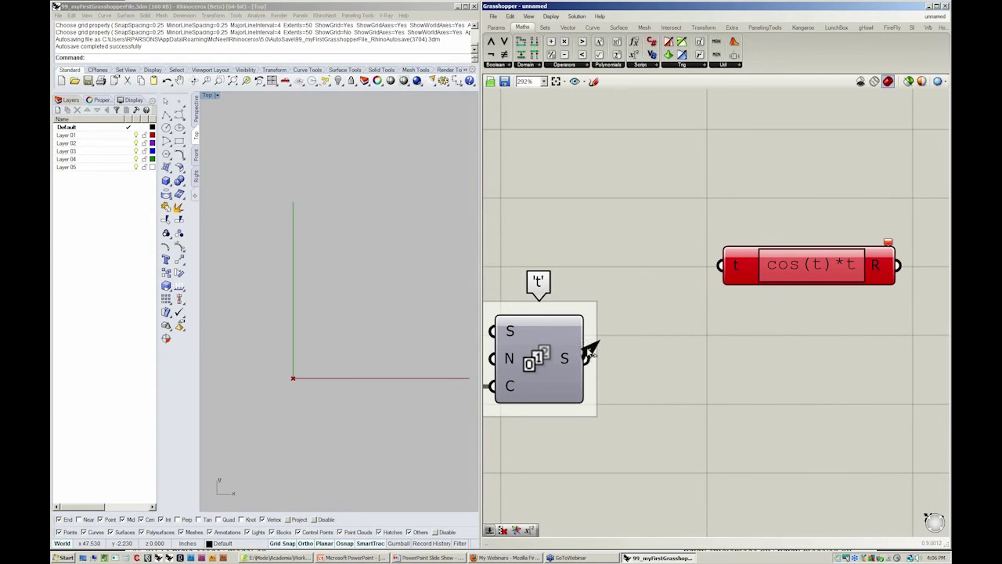
pyautogui.moveTo(586, 351)
pyautogui.mouseDown()
pyautogui.moveTo(609, 289)
pyautogui.moveTo(632, 264)
pyautogui.moveTo(671, 255)
pyautogui.moveTo(713, 265)
pyautogui.mouseUp()
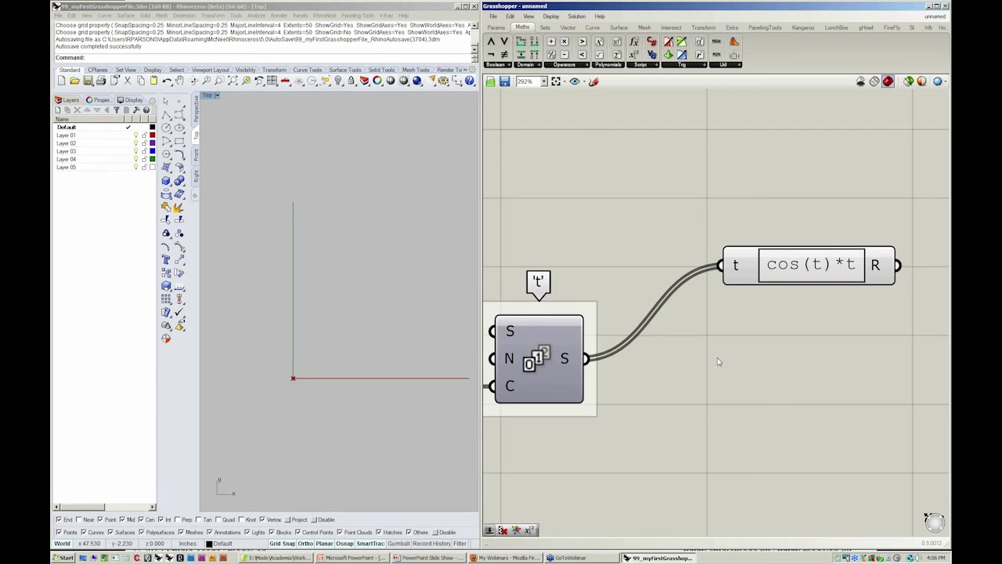
pyautogui.moveTo(675, 387); pyautogui.dragTo(685, 365, button='right')
pyautogui.moveTo(823, 387); pyautogui.dragTo(781, 306, button='right')
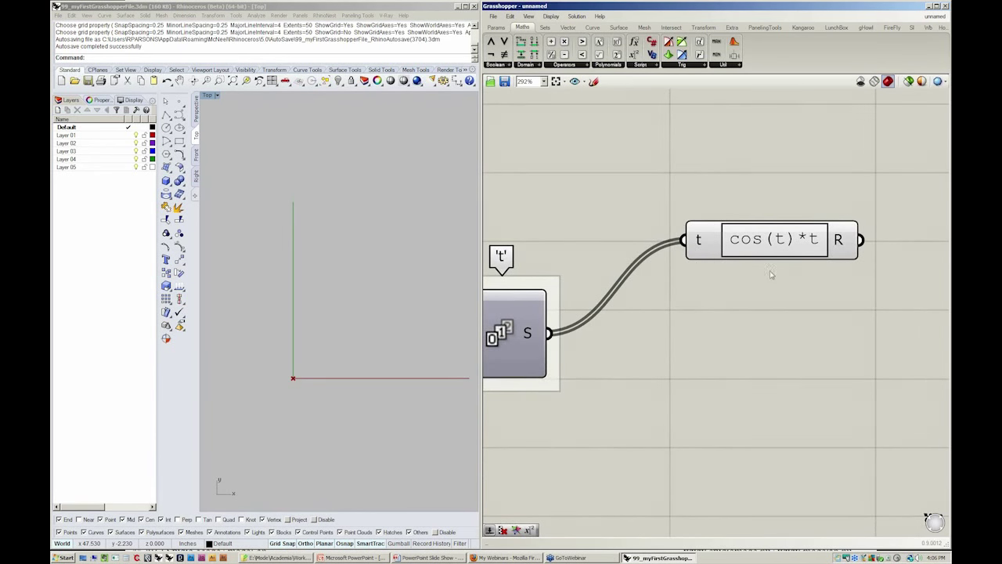
pyautogui.scroll(-3, 681, 273)
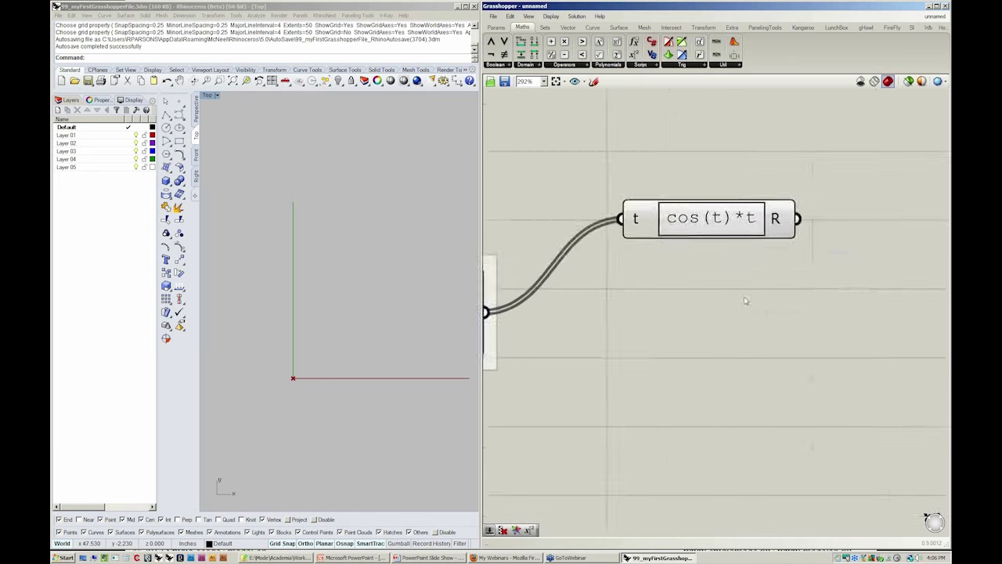
pyautogui.moveTo(766, 258)
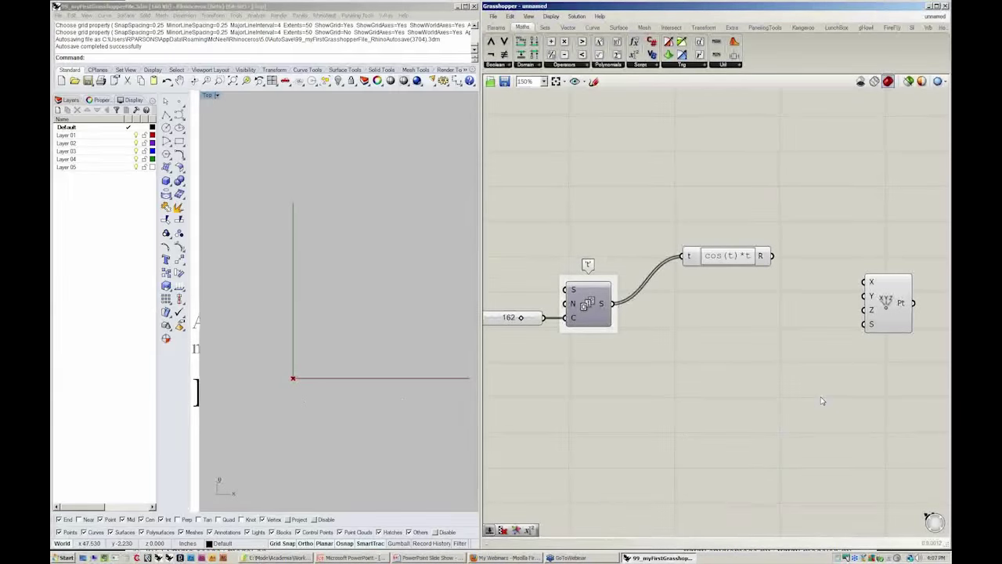
# - Connect the cos(t)*t R output to Construct Point's X input, making a row of points along X
pyautogui.moveTo(762, 257)
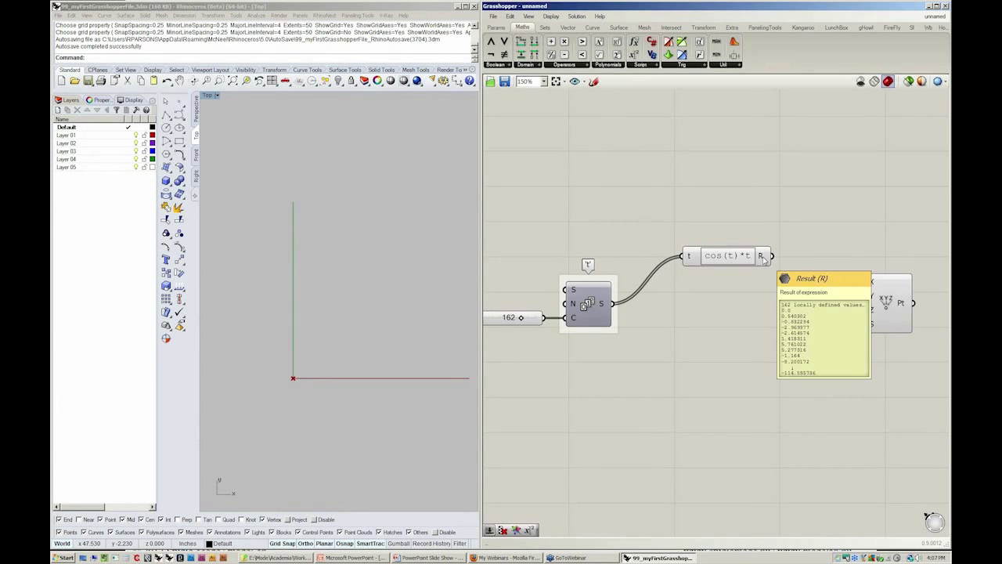
pyautogui.moveTo(723, 259); pyautogui.dragTo(741, 267)
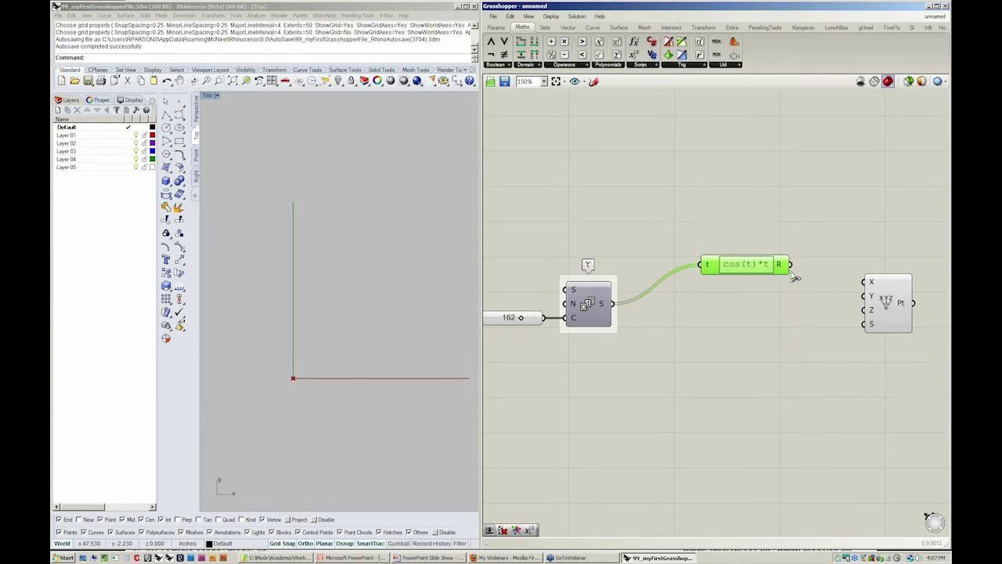
pyautogui.moveTo(790, 264); pyautogui.dragTo(864, 283)
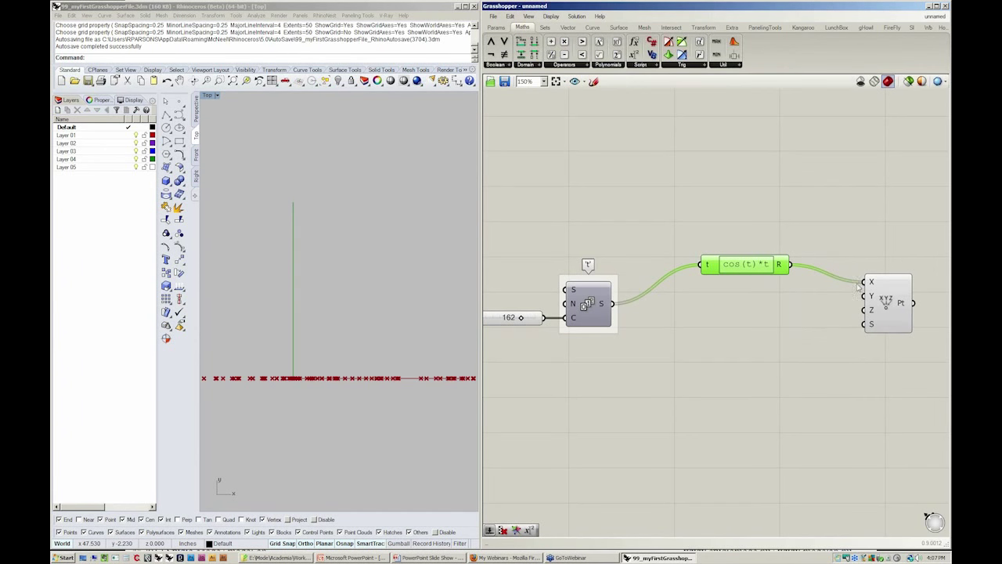
pyautogui.moveTo(821, 391); pyautogui.dragTo(813, 376, button='right')
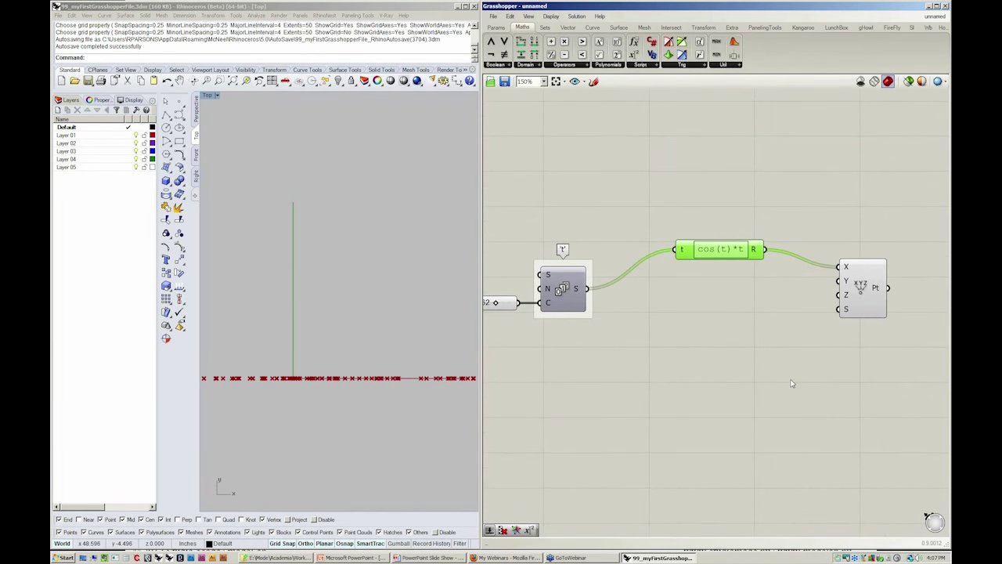
# - Duplicate the cos(t)*t expression component just below the original
pyautogui.moveTo(728, 308)
pyautogui.mouseDown()
pyautogui.moveTo(699, 226)
pyautogui.moveTo(723, 316)
pyautogui.mouseUp()
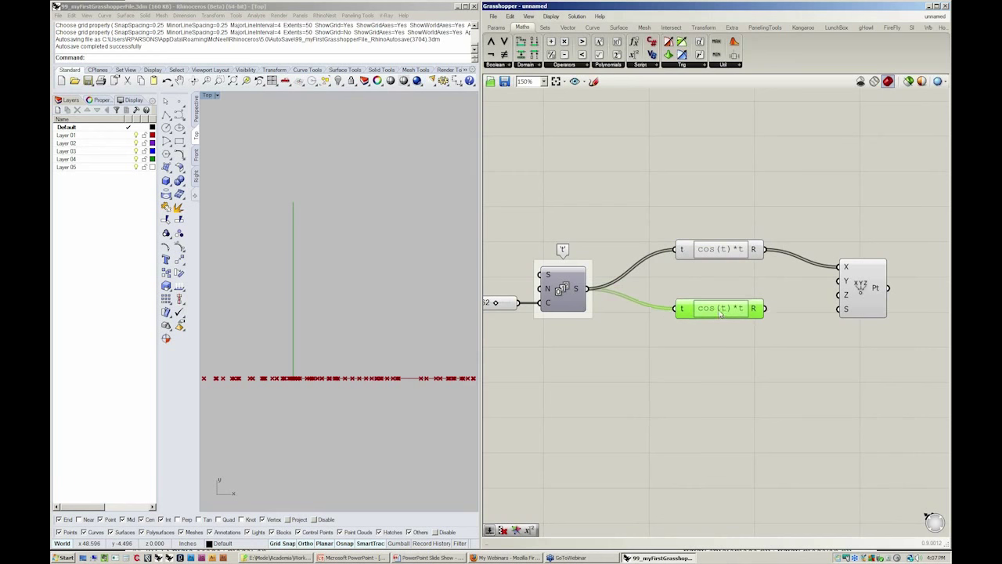
pyautogui.click(736, 383)
pyautogui.scroll(5, 713, 312)
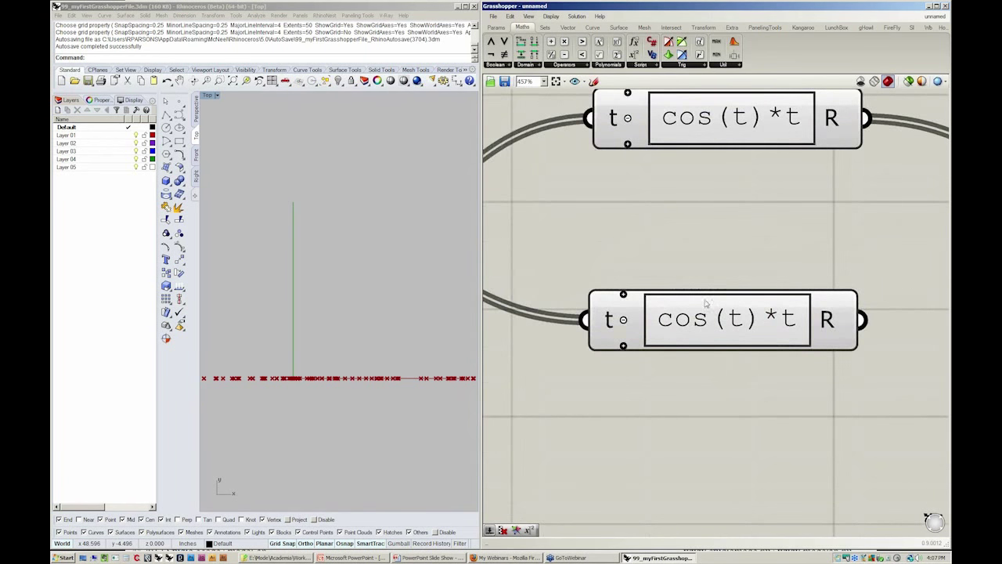
# - Change the copy's expression from cos to sin, giving sin(t)*t, and zoom out to view both
pyautogui.doubleClick(705, 329)
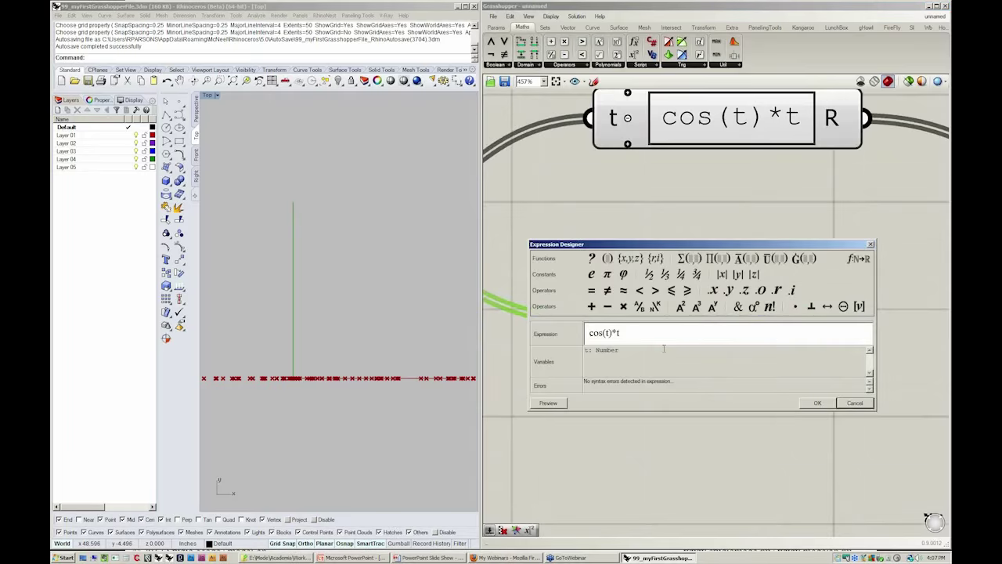
pyautogui.doubleClick(599, 332)
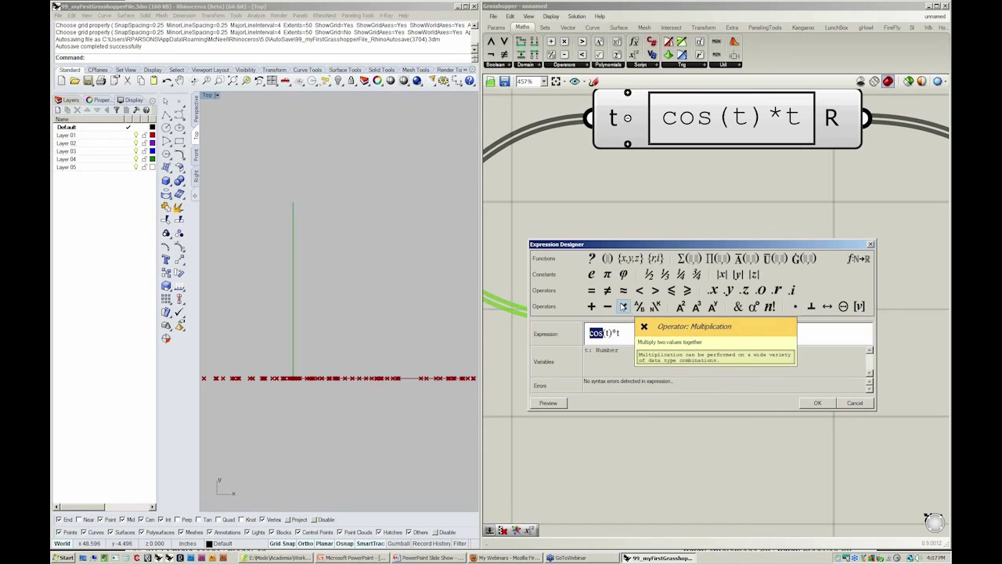
pyautogui.write('sin')
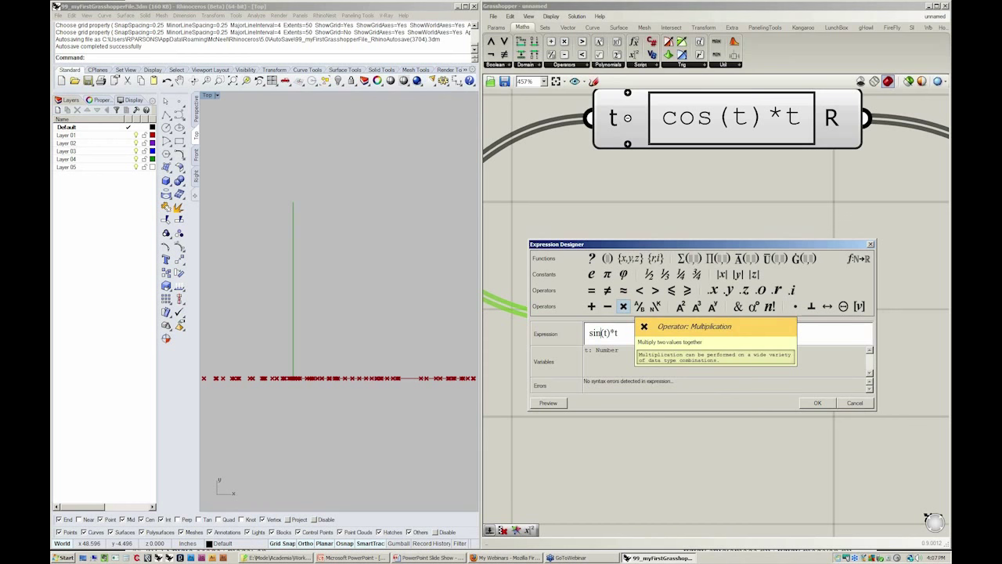
pyautogui.click(818, 403)
pyautogui.click(826, 431)
pyautogui.scroll(-3, 823, 437)
pyautogui.moveTo(823, 437); pyautogui.dragTo(867, 449, button='right')
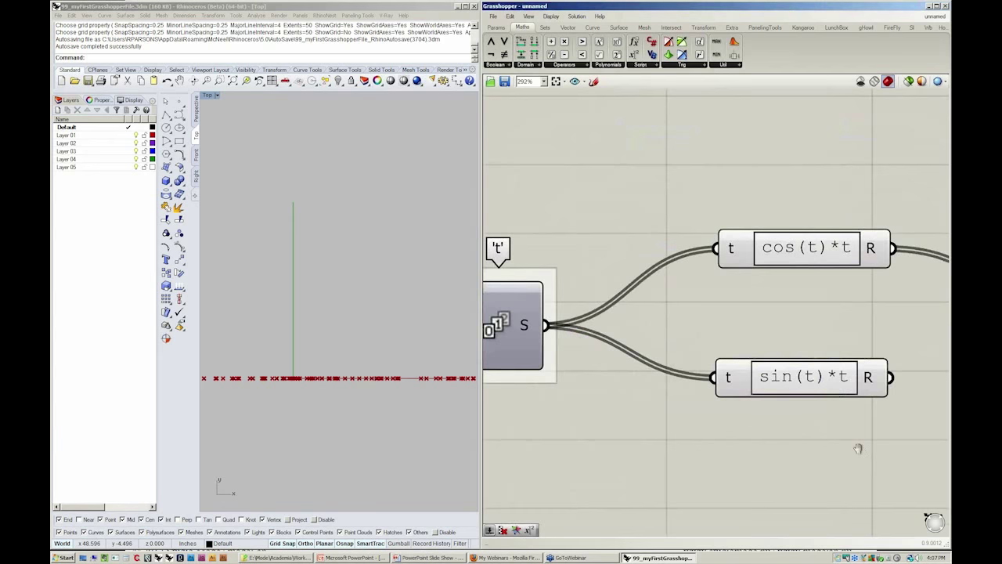
pyautogui.moveTo(855, 447); pyautogui.dragTo(756, 427, button='right')
pyautogui.scroll(-2, 831, 456)
pyautogui.scroll(-1, 794, 424)
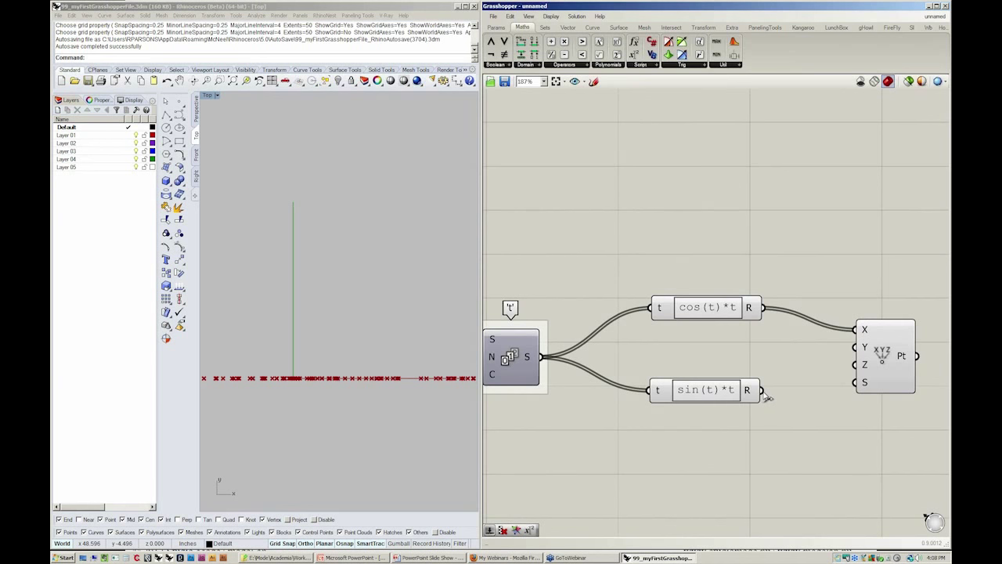
# - Connect the sin(t)*t result to Construct Point's Y input to form the point spiral
pyautogui.moveTo(767, 397); pyautogui.dragTo(855, 347)
pyautogui.click(390, 324)
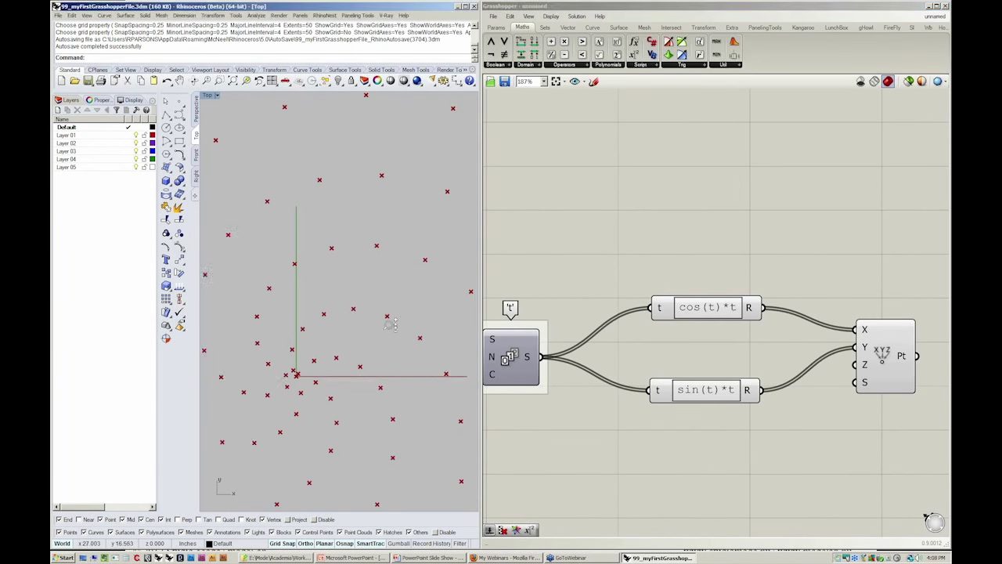
pyautogui.scroll(-10, 390, 324)
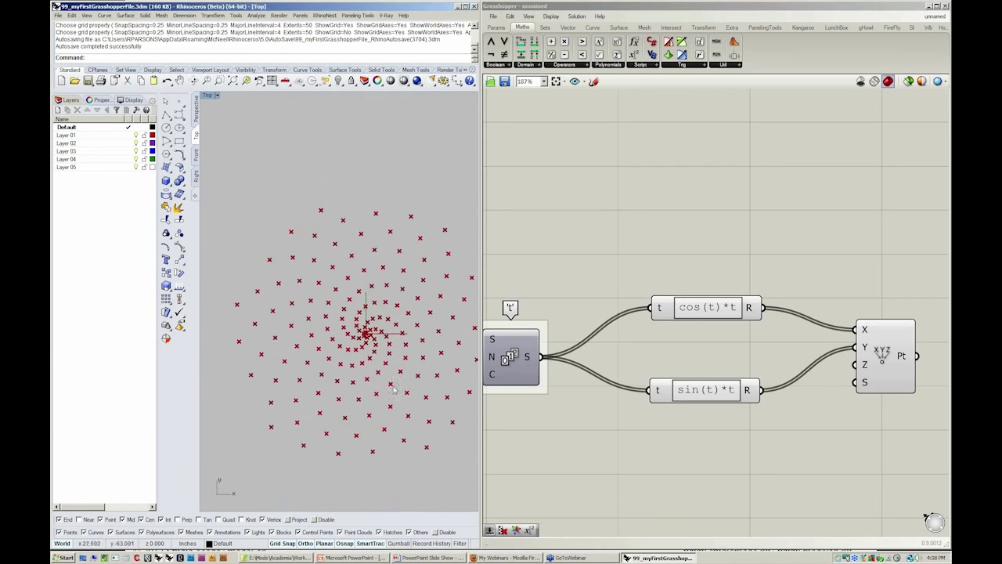
pyautogui.scroll(-4, 393, 389)
pyautogui.click(781, 472)
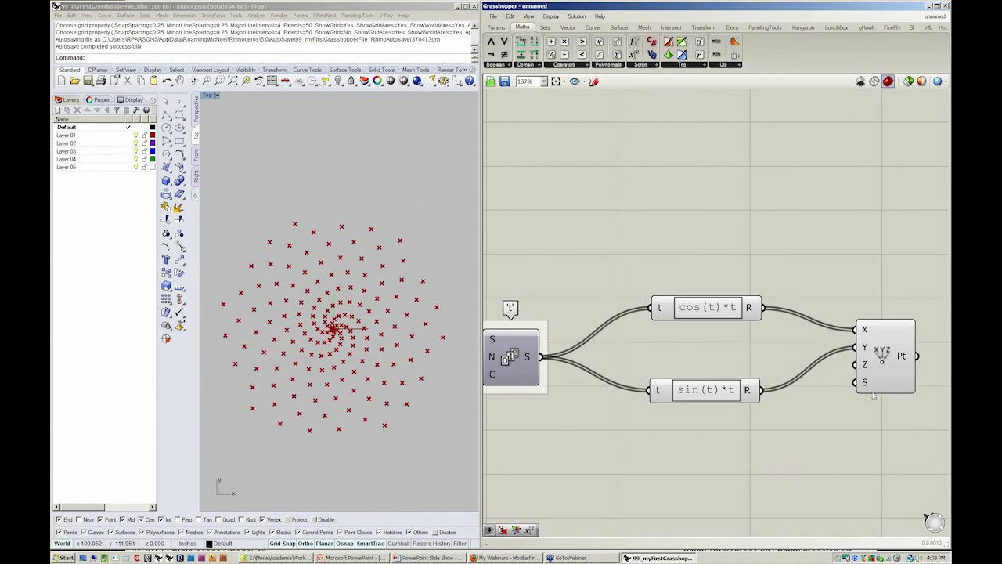
# - Rearrange the cos(t)*t, sin(t)*t and Construct Point components into a tidy aligned layout
pyautogui.moveTo(892, 356); pyautogui.dragTo(875, 400)
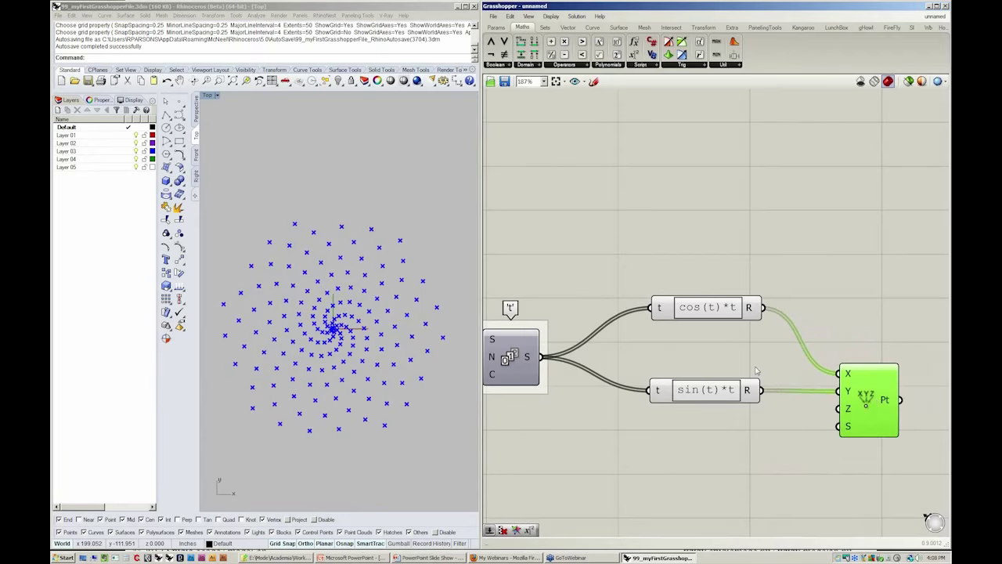
pyautogui.keyDown('shift'); pyautogui.moveTo(708, 316); pyautogui.dragTo(709, 349); pyautogui.keyUp('shift')
pyautogui.click(776, 303)
pyautogui.moveTo(870, 447); pyautogui.dragTo(876, 394)
pyautogui.click(787, 446)
pyautogui.moveTo(727, 486); pyautogui.dragTo(676, 344)
pyautogui.click(757, 305)
pyautogui.moveTo(876, 375); pyautogui.dragTo(815, 376)
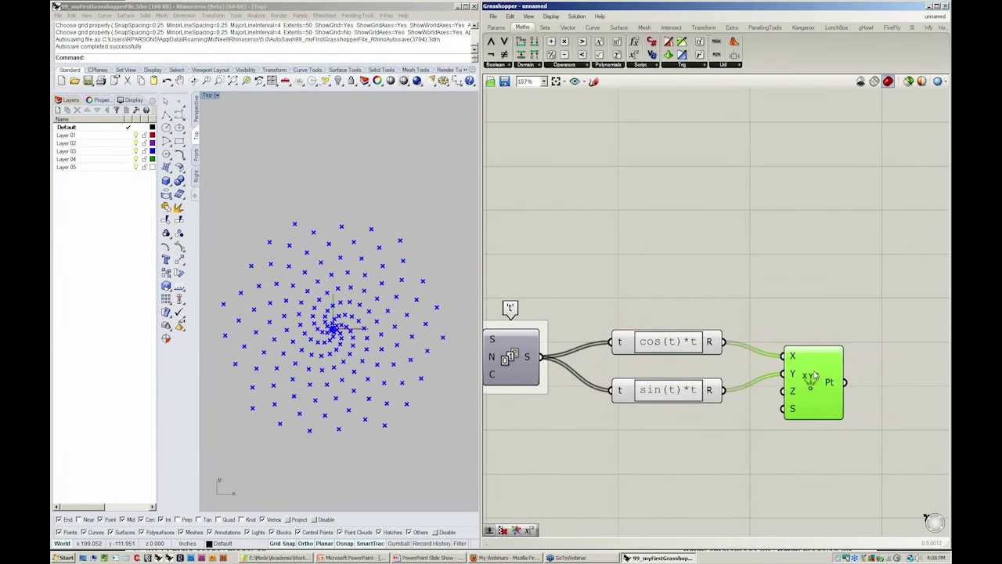
pyautogui.click(845, 288)
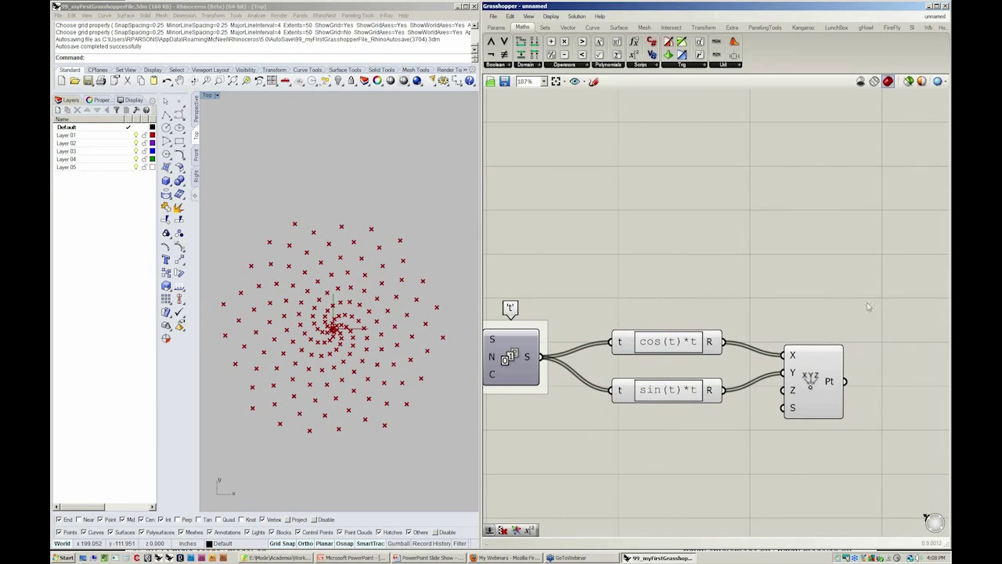
# - Adjust the Rhino Top view and bring the numPts slider into view on the canvas
pyautogui.moveTo(349, 339); pyautogui.dragTo(359, 335, button='right')
pyautogui.click(702, 275)
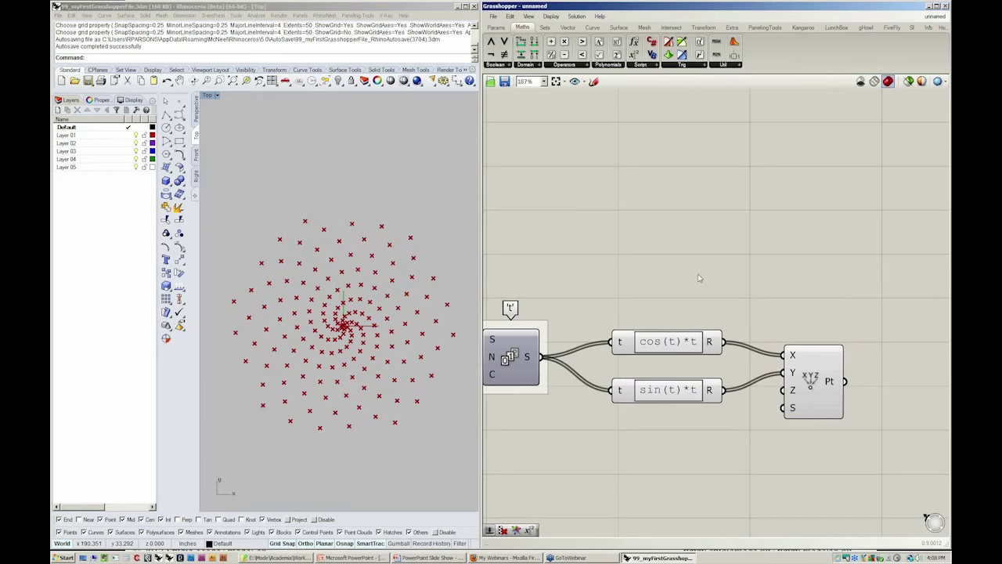
pyautogui.scroll(-2, 748, 275)
pyautogui.moveTo(695, 286); pyautogui.dragTo(796, 263, button='right')
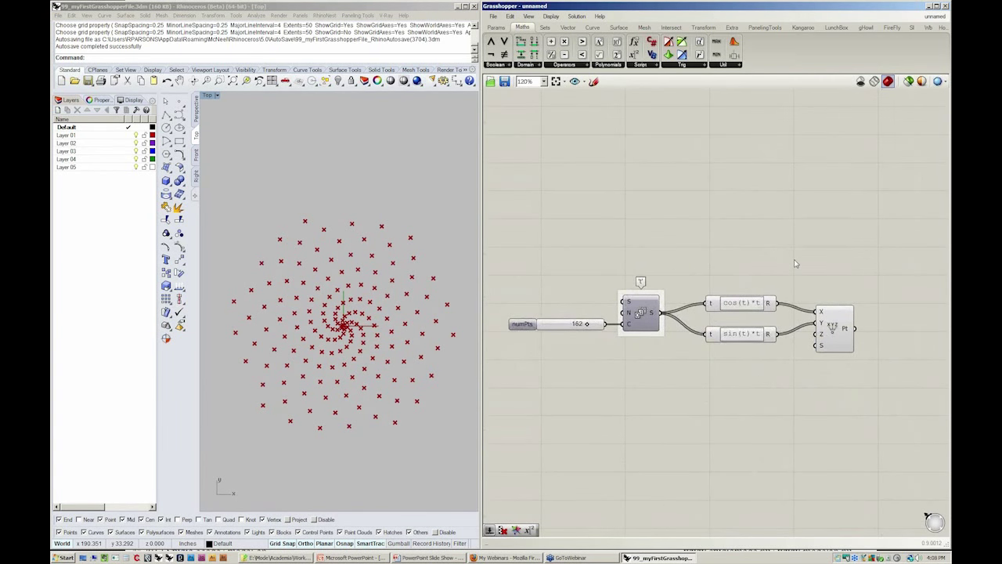
pyautogui.hotkey('alt', 'Tab')
# - Advance the slide show to the Phyllotaxis Point Collection slide, then return to Rhino
pyautogui.click(795, 264)
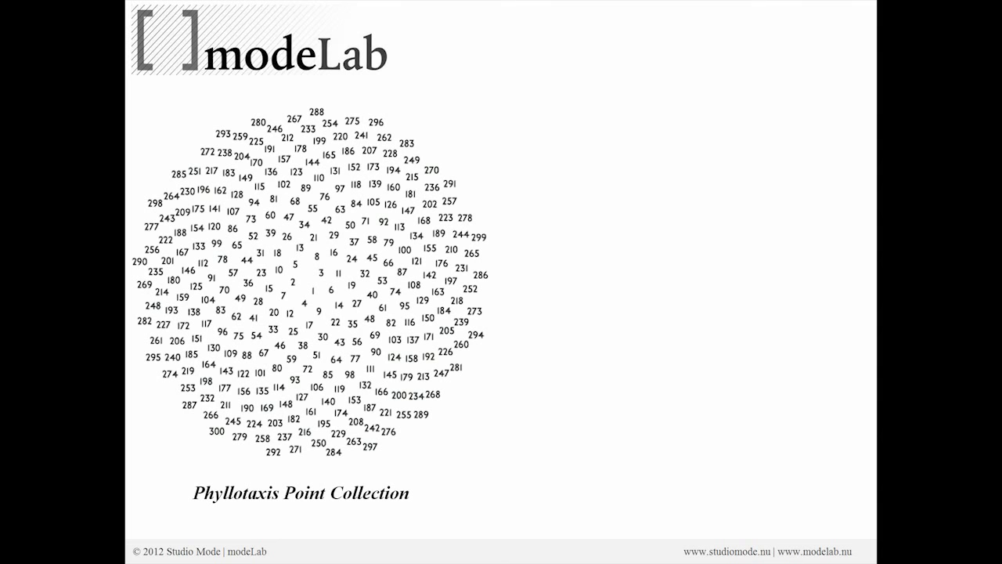
pyautogui.hotkey('alt', 'Tab')
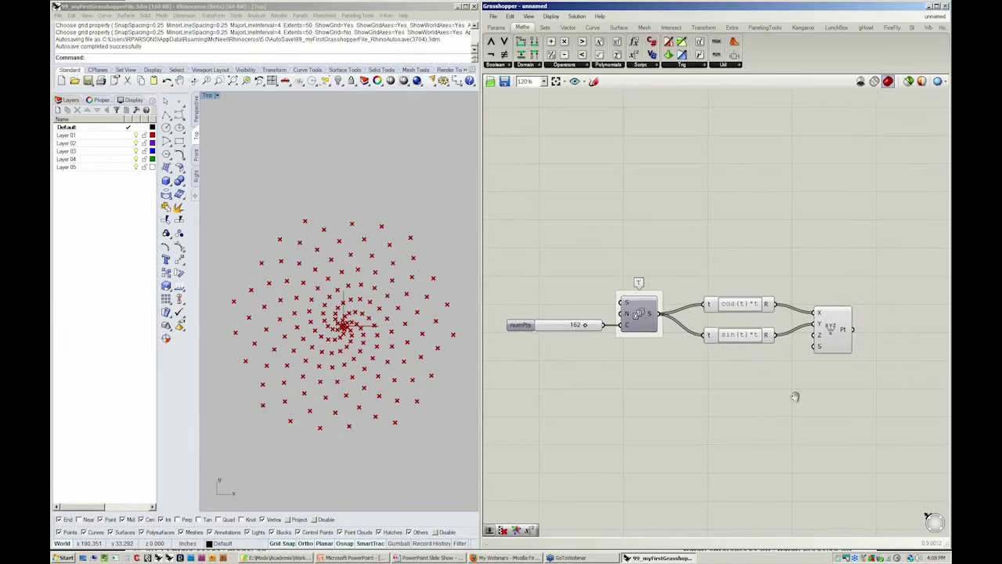
# - Place a Point List component from the Vector > Point set onto the canvas
pyautogui.scroll(5, 803, 269)
pyautogui.scroll(3, 745, 269)
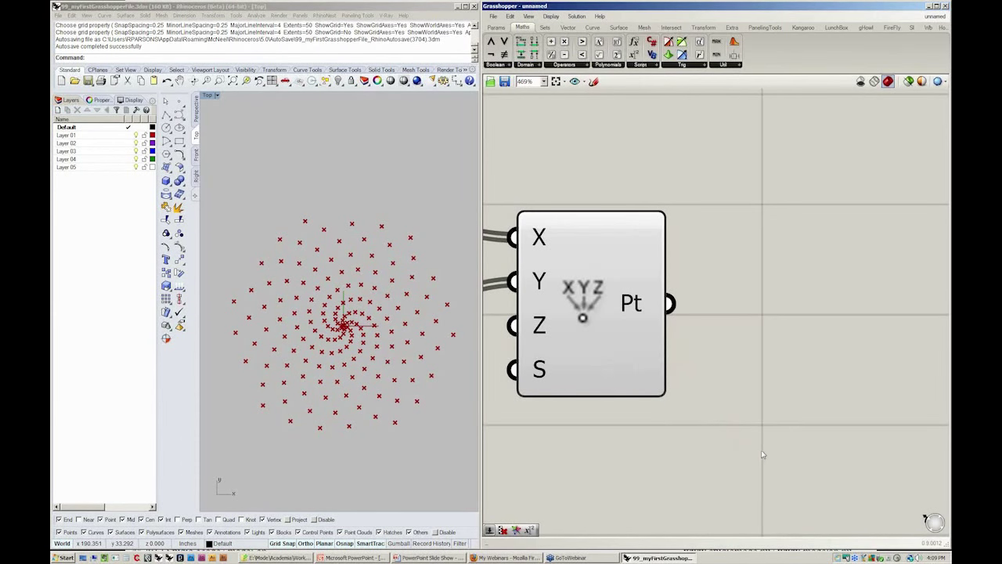
pyautogui.click(571, 28)
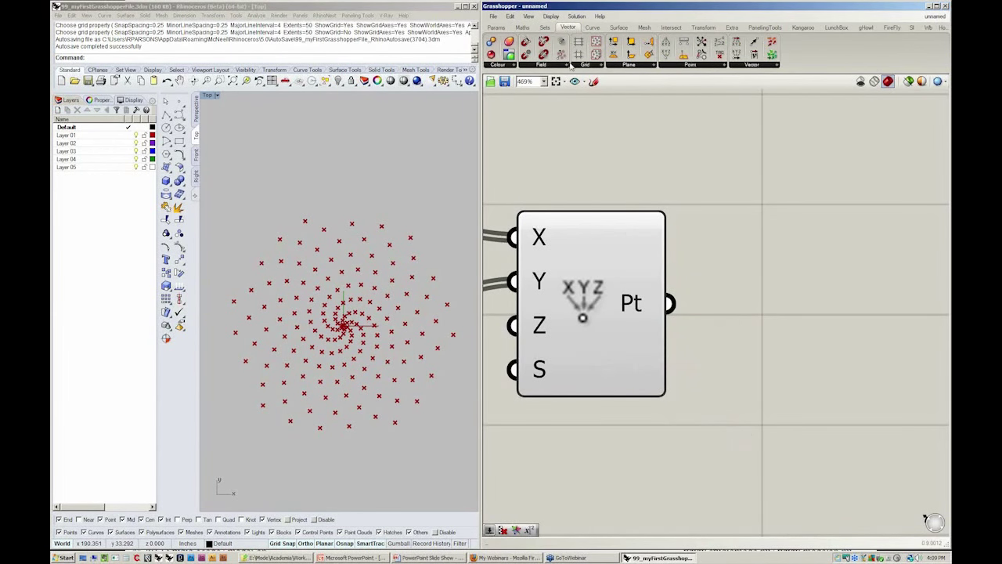
pyautogui.click(703, 67)
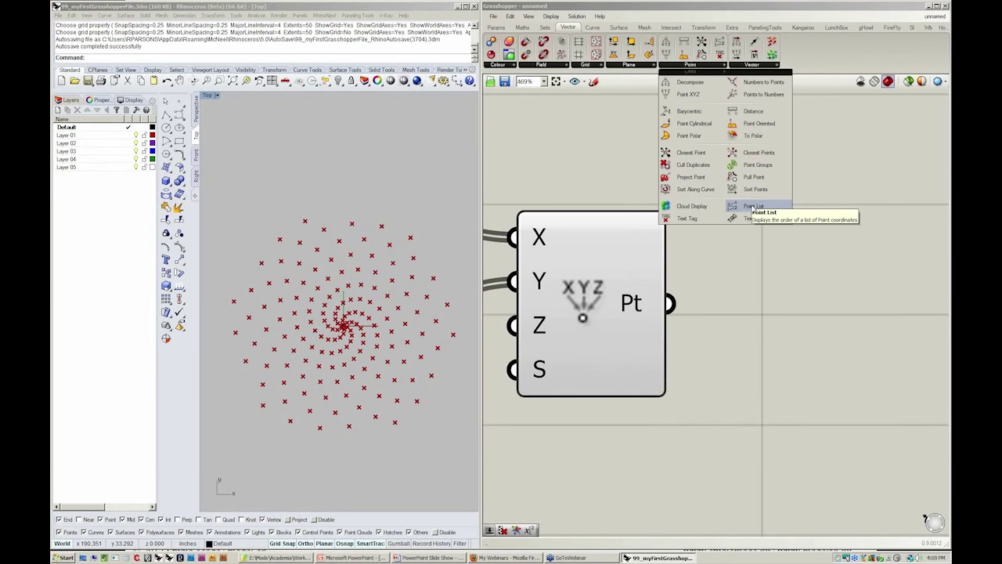
pyautogui.moveTo(753, 207); pyautogui.dragTo(899, 202)
pyautogui.scroll(-3, 899, 202)
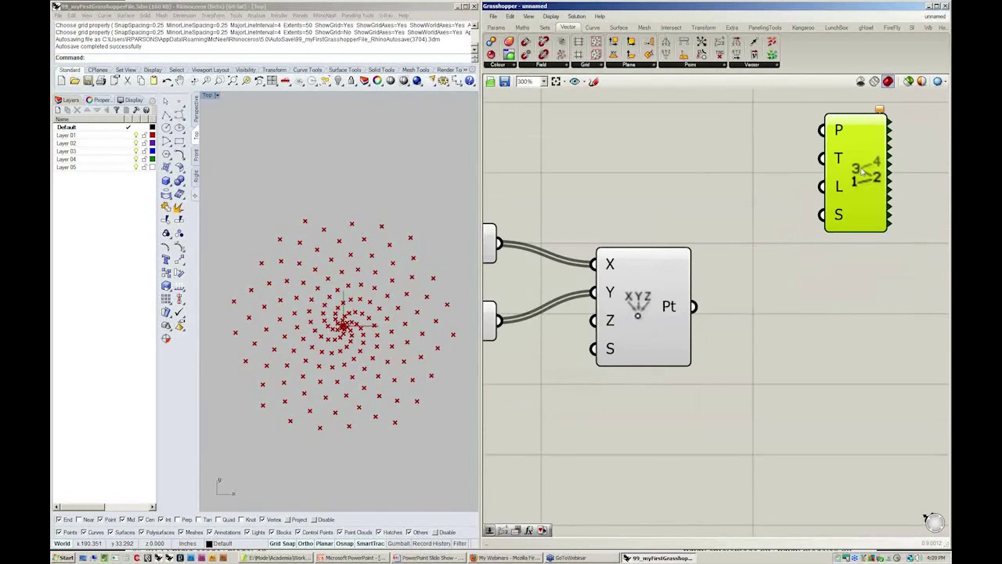
pyautogui.scroll(1, 678, 333)
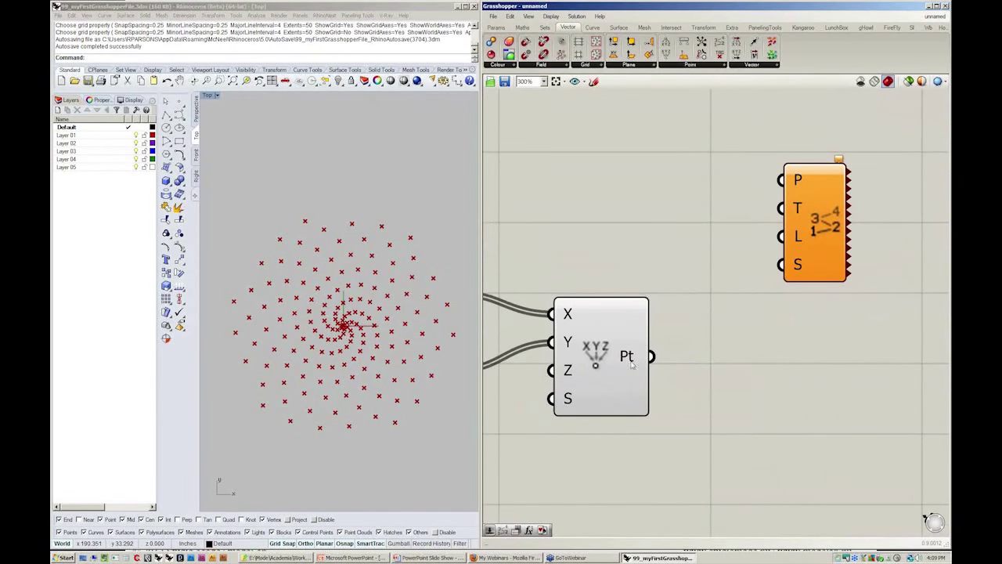
# - Feed Construct Point's Pt output into Point List's P input and inspect its T, L, S inputs
pyautogui.moveTo(651, 356); pyautogui.dragTo(781, 179)
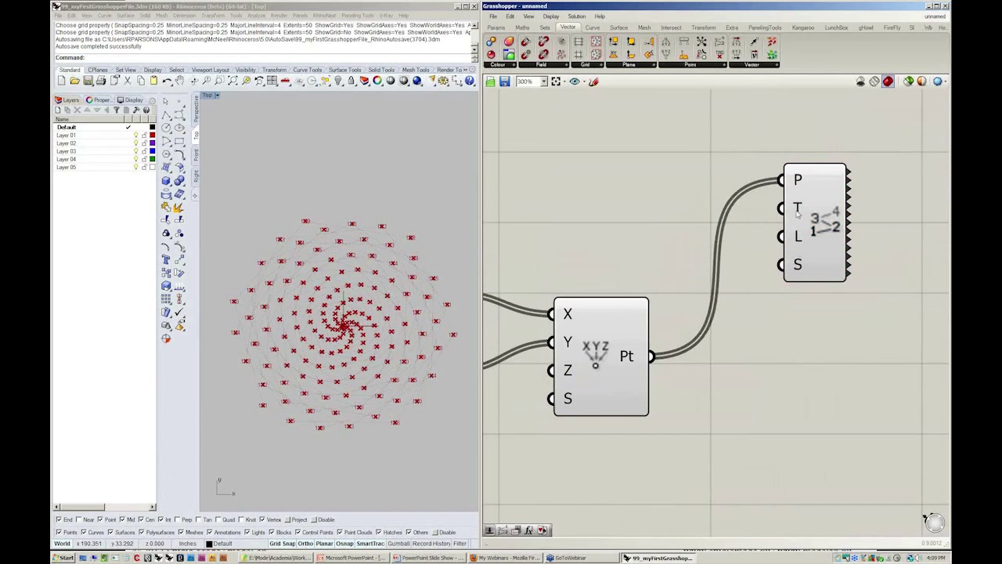
pyautogui.moveTo(797, 214)
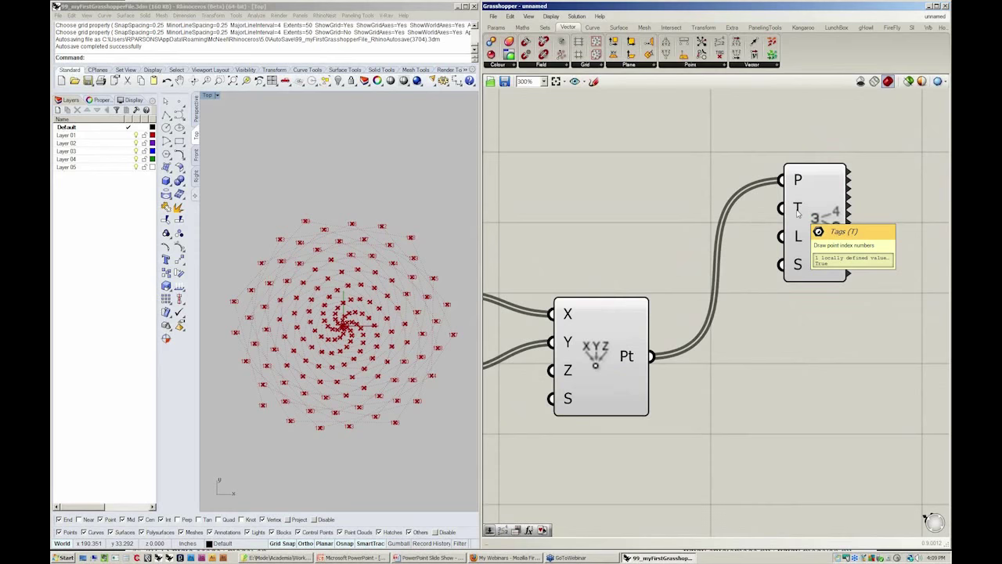
pyautogui.moveTo(798, 242)
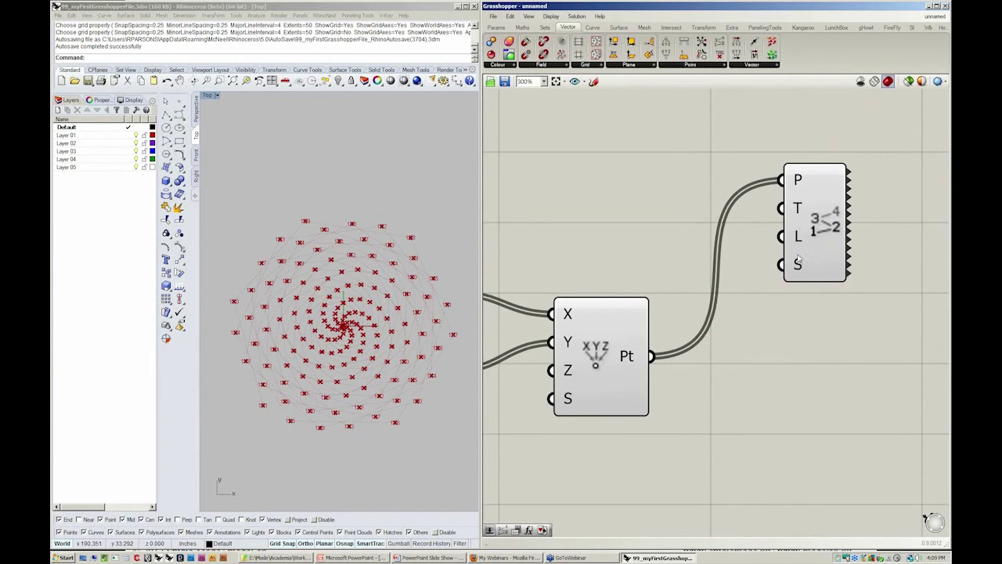
pyautogui.moveTo(798, 264)
# - Place a Boolean Toggle from Params > Input, flip it to True and back to False, and reposition it
pyautogui.click(501, 28)
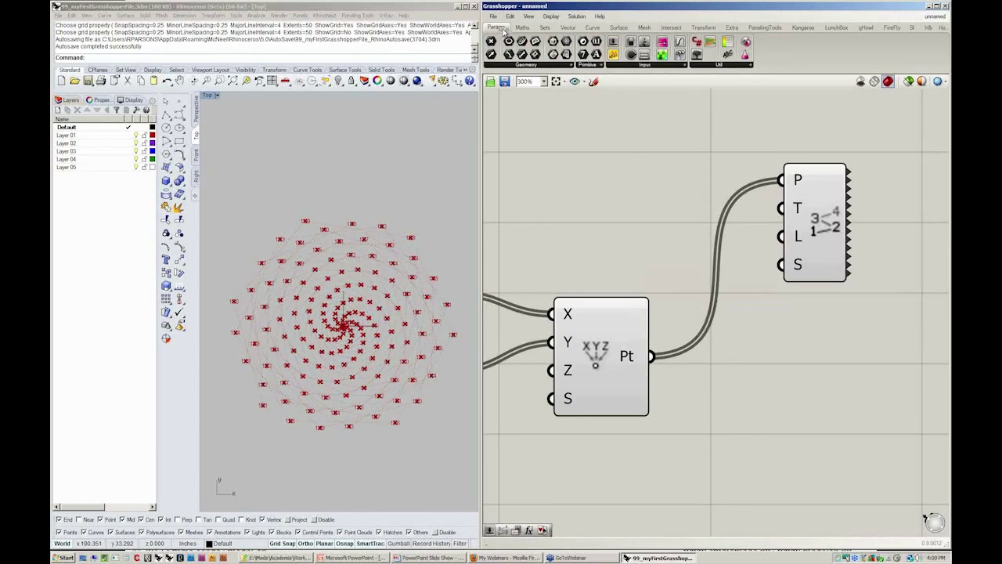
pyautogui.click(685, 65)
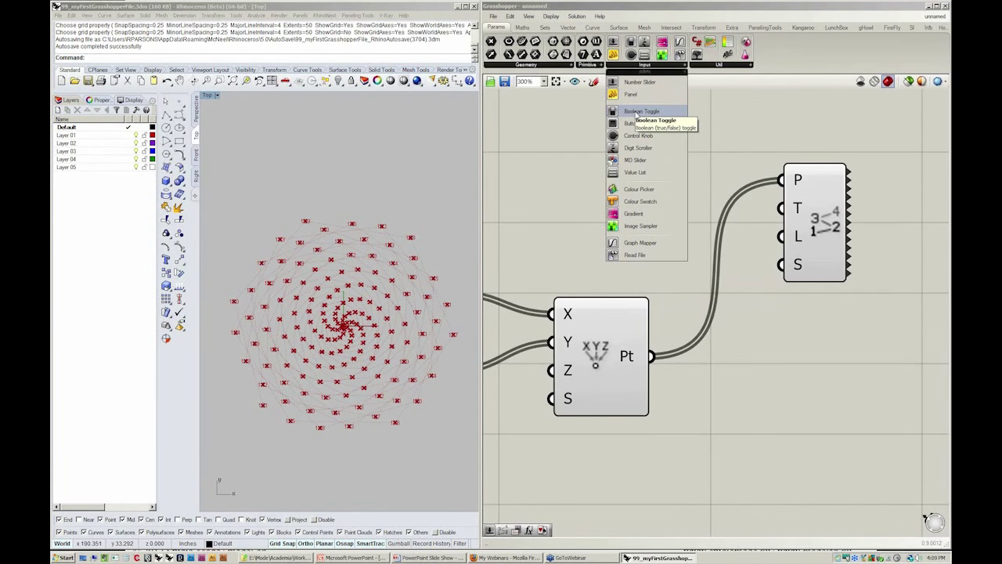
pyautogui.moveTo(636, 113); pyautogui.dragTo(596, 225)
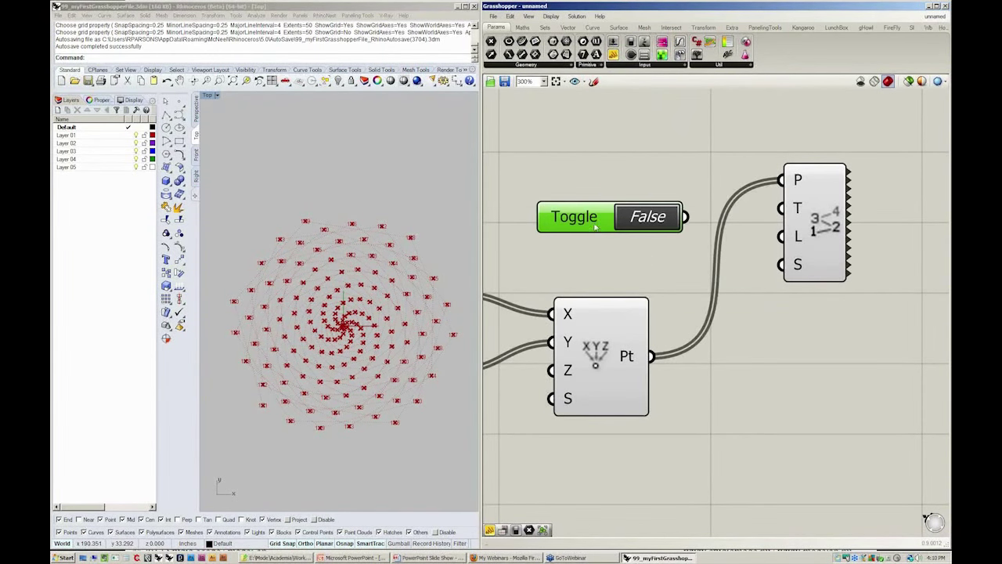
pyautogui.doubleClick(652, 220)
pyautogui.doubleClick(650, 220)
pyautogui.moveTo(659, 208); pyautogui.dragTo(605, 248)
pyautogui.click(711, 185)
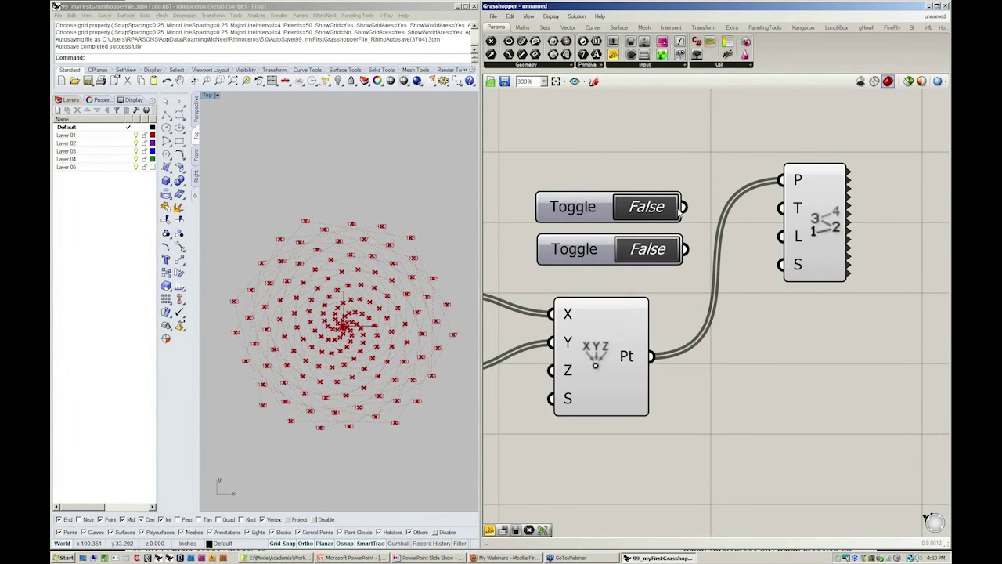
pyautogui.moveTo(781, 207); pyautogui.dragTo(684, 207)
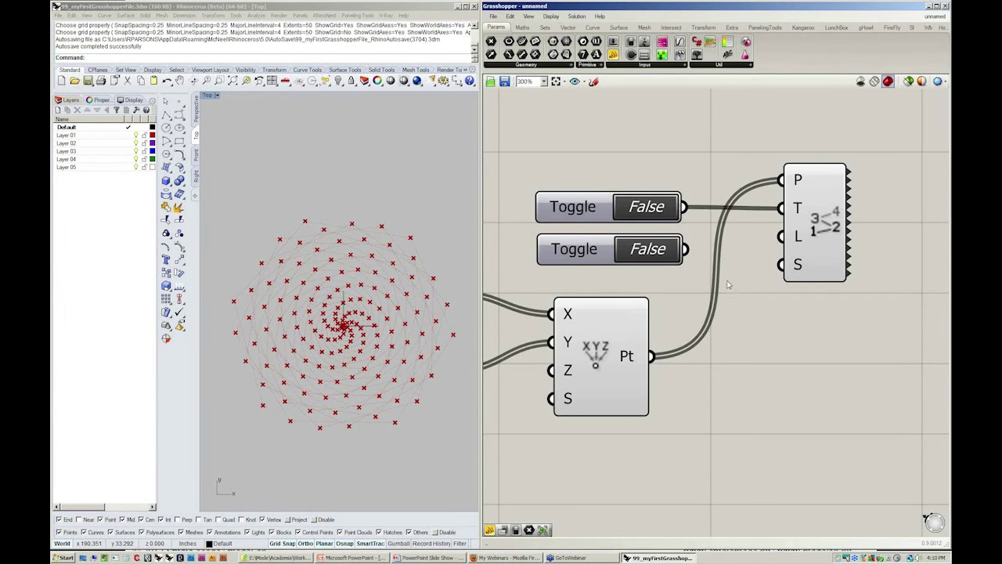
pyautogui.moveTo(686, 249); pyautogui.dragTo(781, 235)
pyautogui.click(650, 248)
pyautogui.click(650, 247)
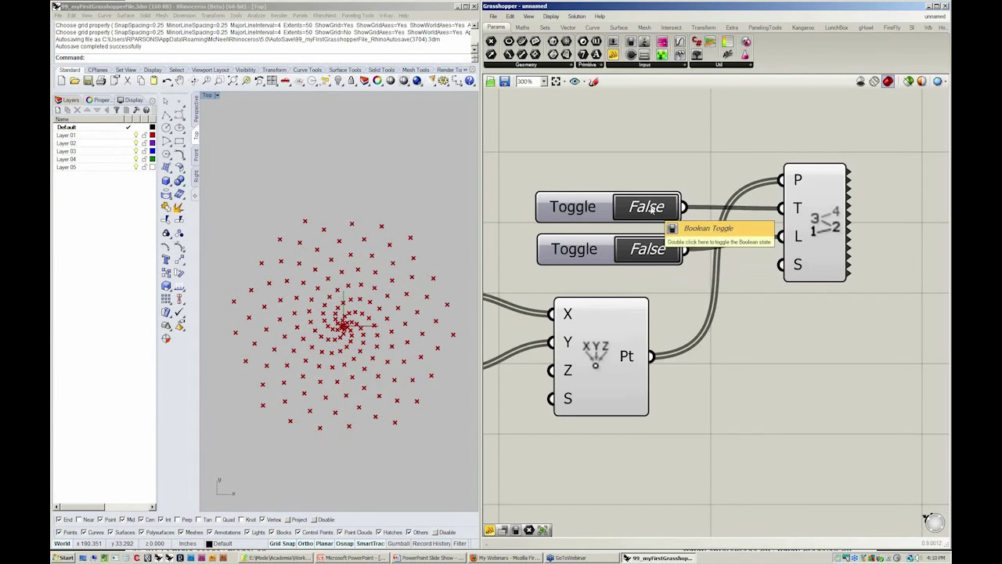
pyautogui.click(651, 208)
pyautogui.click(651, 209)
pyautogui.click(651, 208)
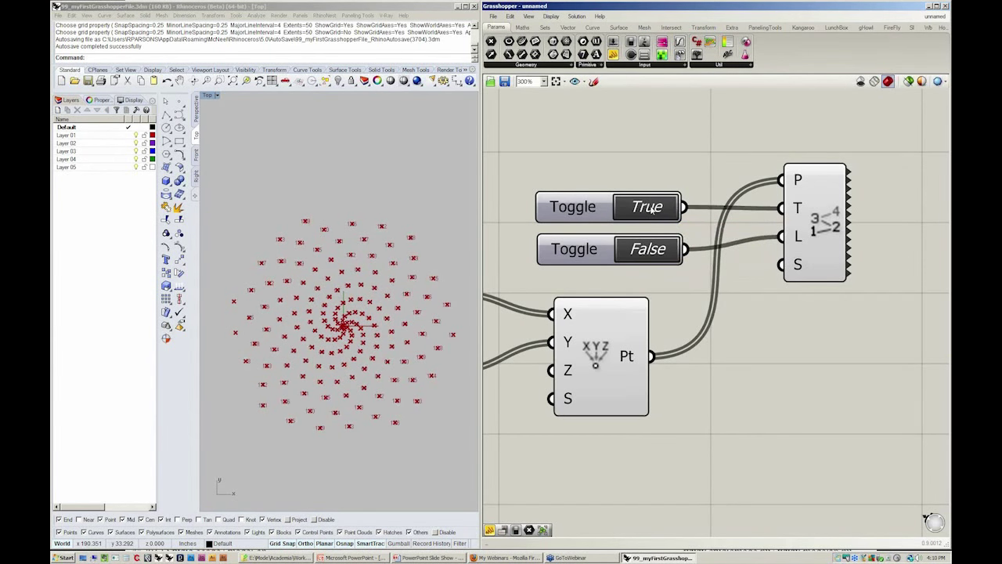
pyautogui.click(596, 354)
pyautogui.rightClick(739, 339)
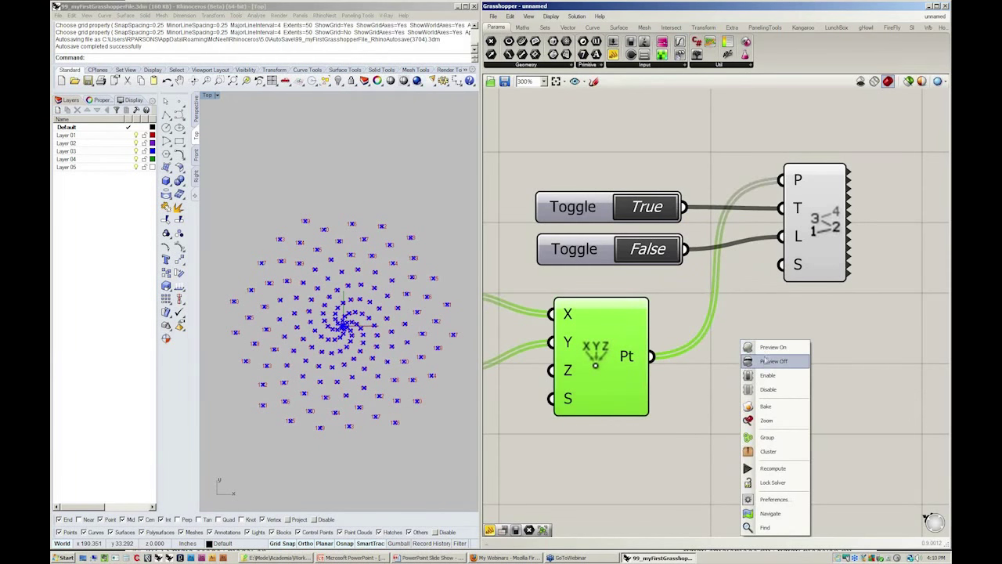
pyautogui.click(764, 360)
pyautogui.click(765, 360)
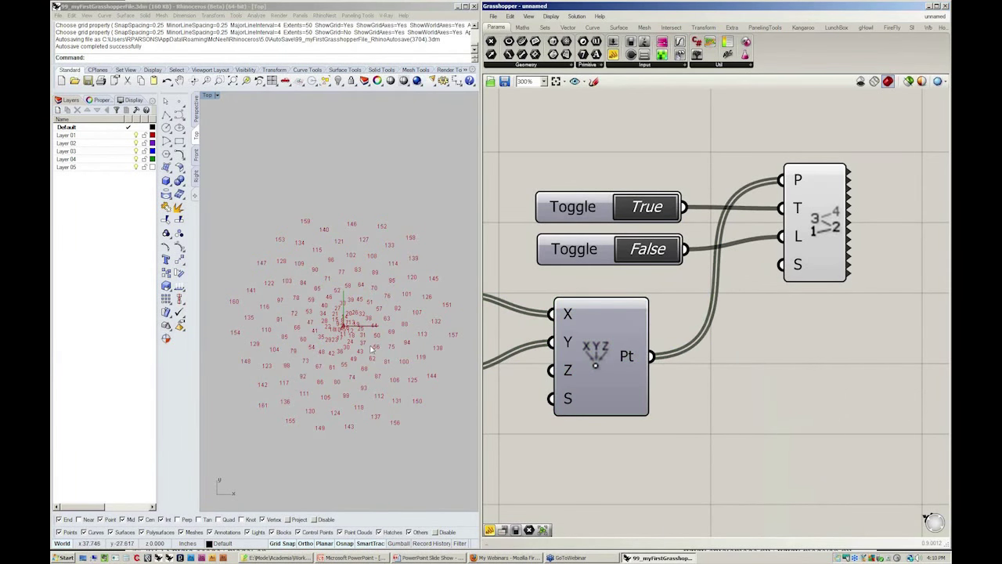
pyautogui.click(356, 316)
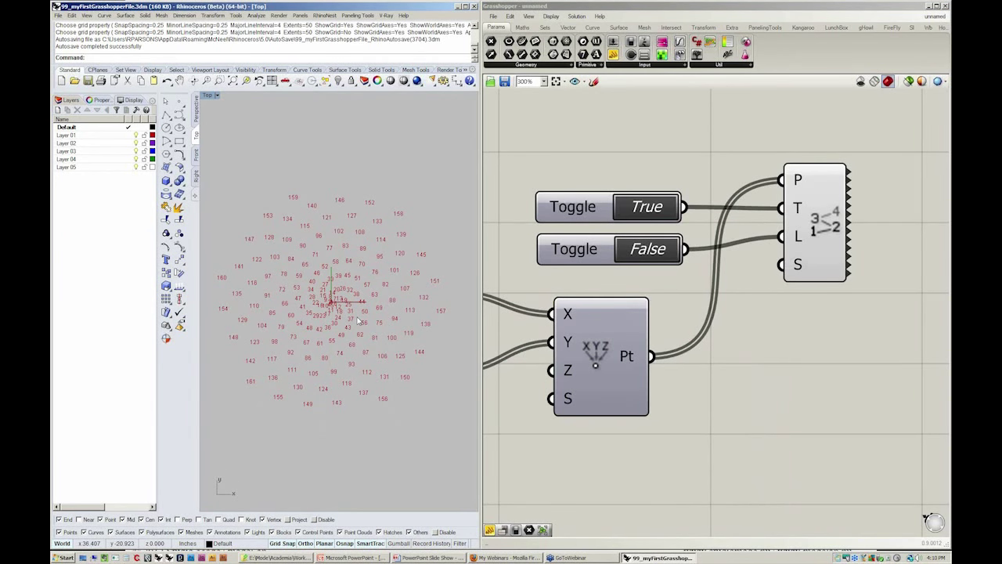
pyautogui.scroll(6, 357, 321)
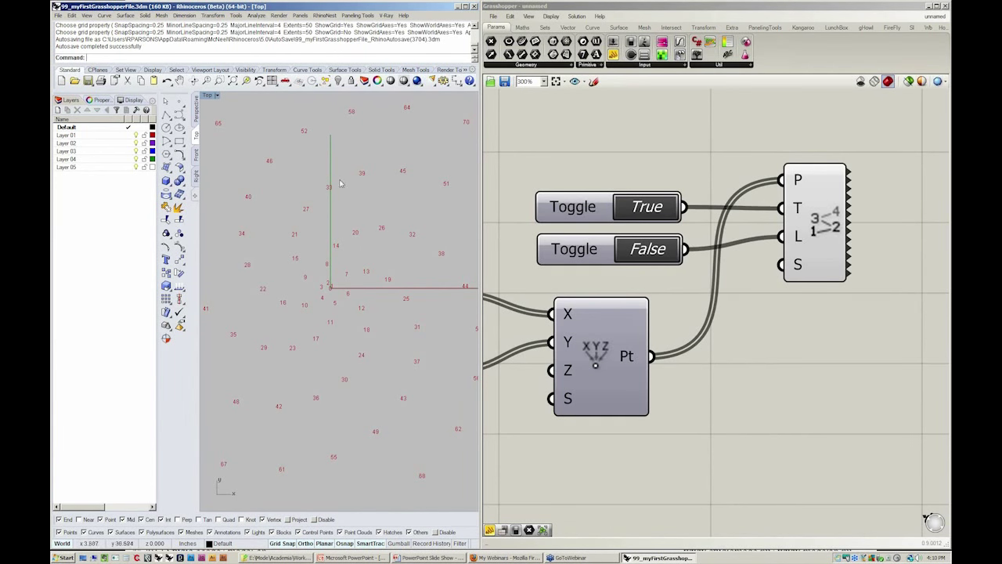
pyautogui.scroll(-5, 348, 302)
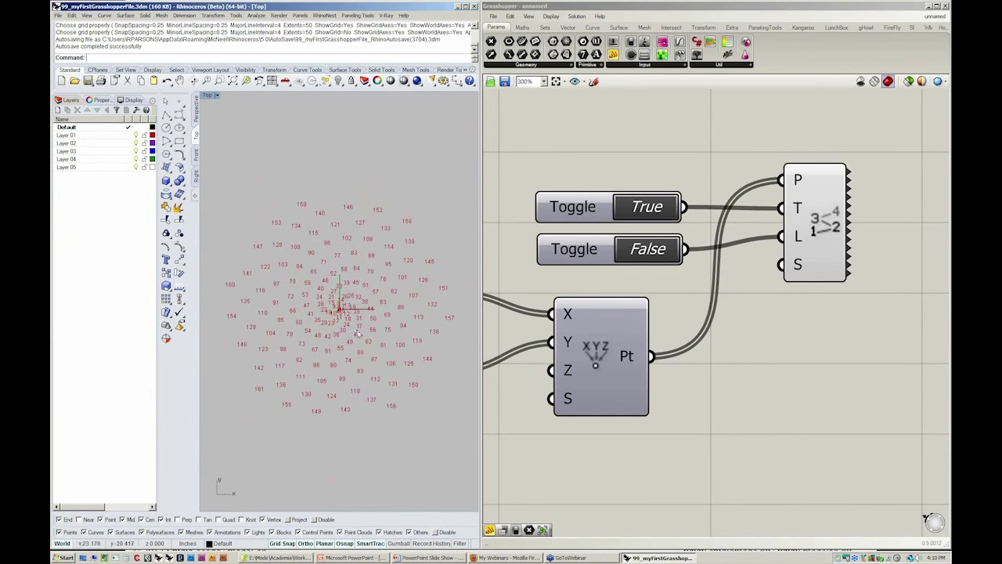
pyautogui.click(815, 342)
pyautogui.scroll(-4, 811, 313)
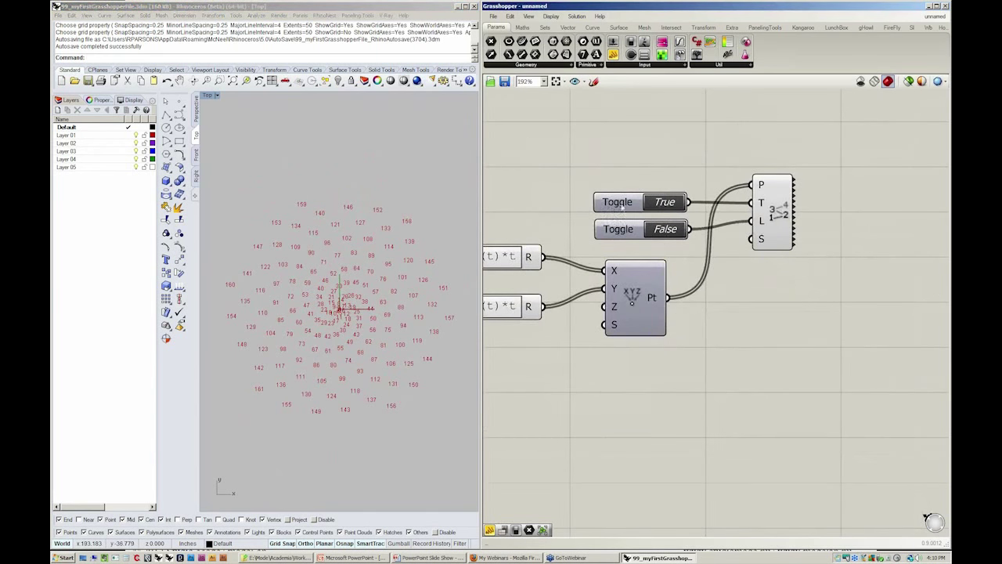
pyautogui.moveTo(582, 164); pyautogui.dragTo(697, 253)
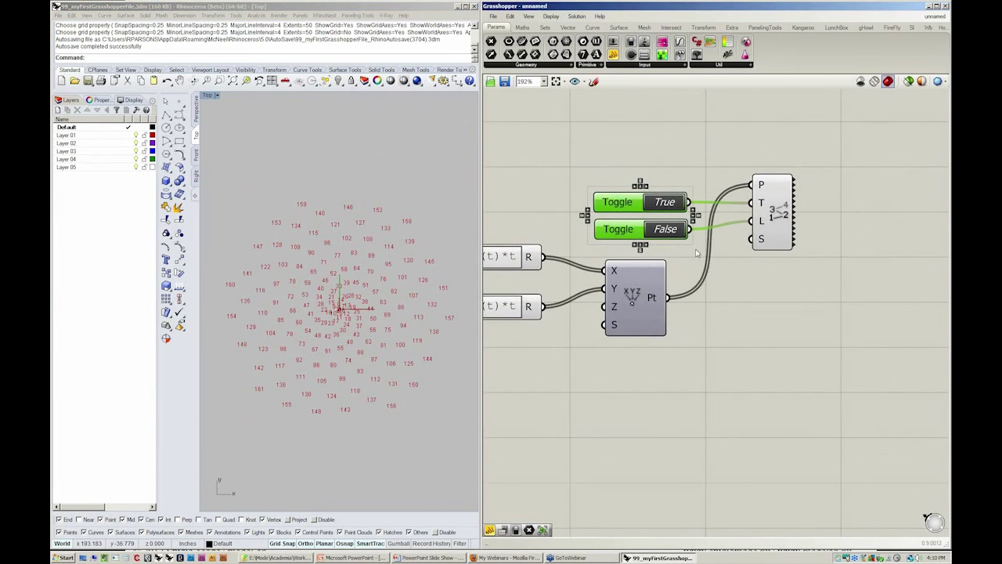
pyautogui.click(666, 203)
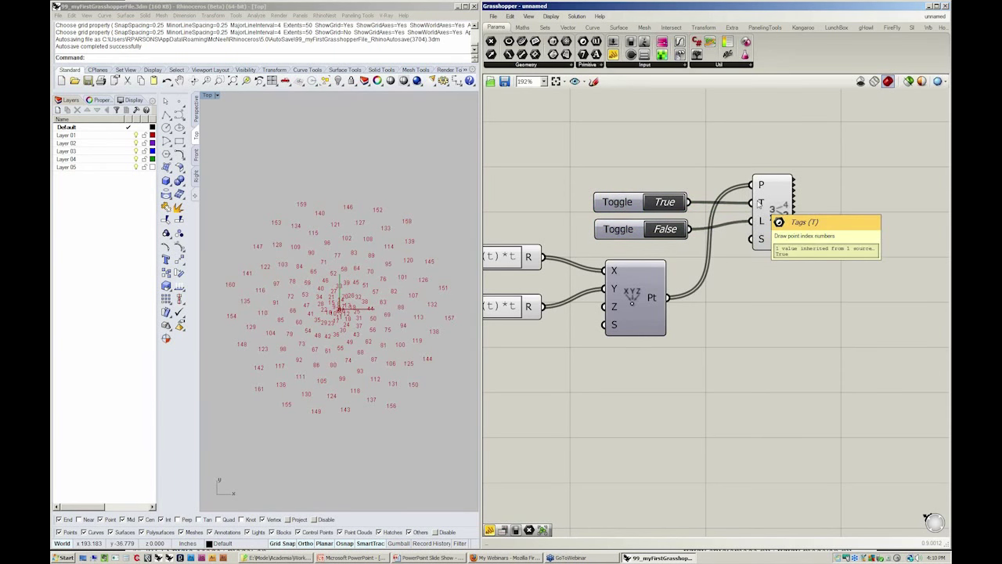
pyautogui.moveTo(764, 305); pyautogui.dragTo(780, 282, button='right')
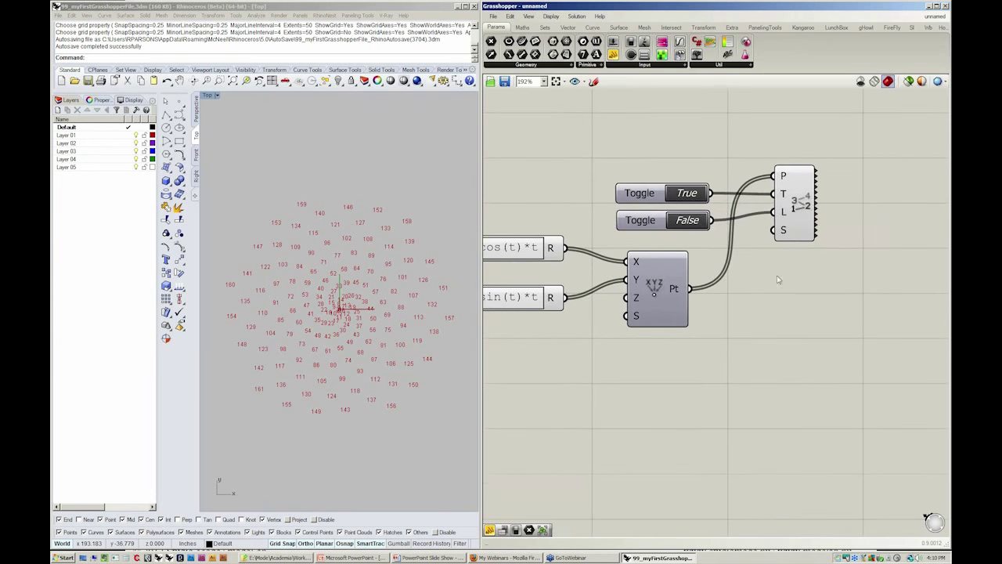
pyautogui.click(530, 17)
pyautogui.click(529, 17)
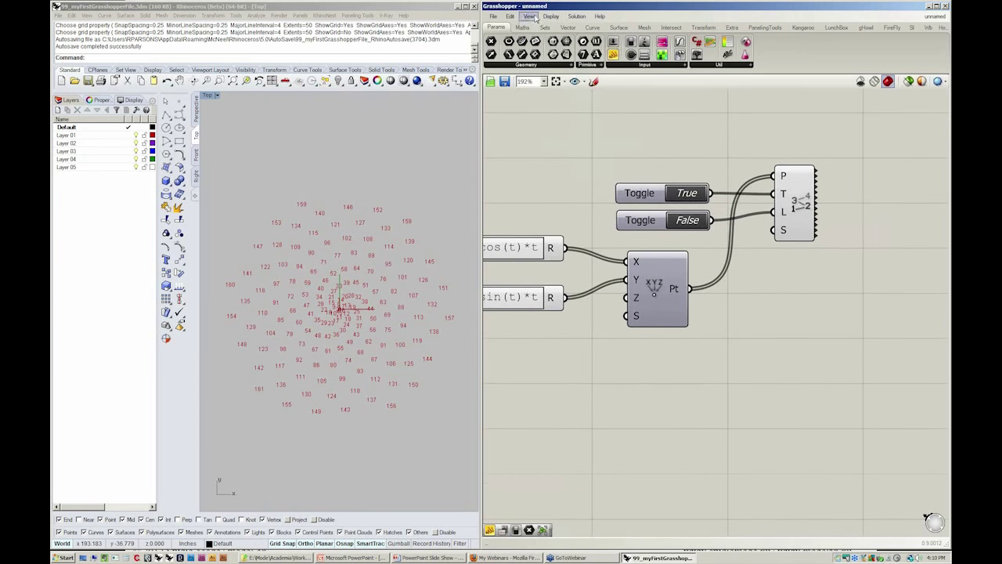
# - Place a Cull Pattern component from Sets > Sequence below the Point List
pyautogui.click(542, 27)
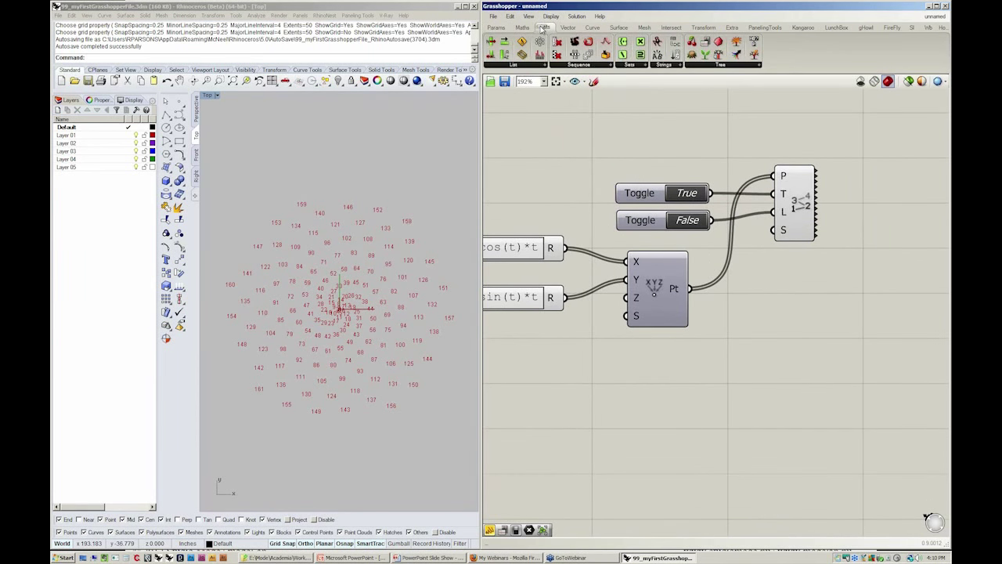
pyautogui.click(587, 68)
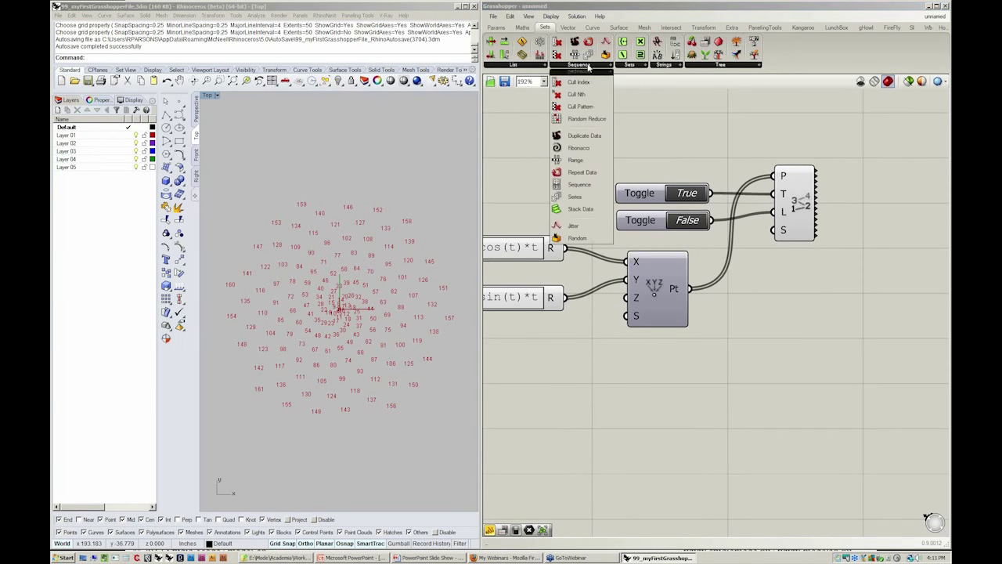
pyautogui.click(576, 107)
pyautogui.click(780, 337)
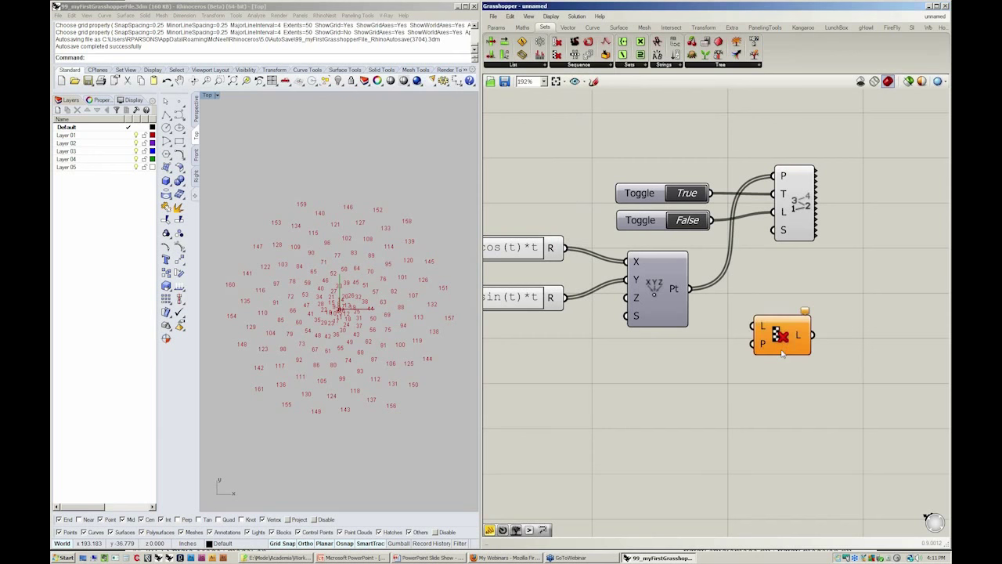
pyautogui.moveTo(780, 335); pyautogui.dragTo(784, 338)
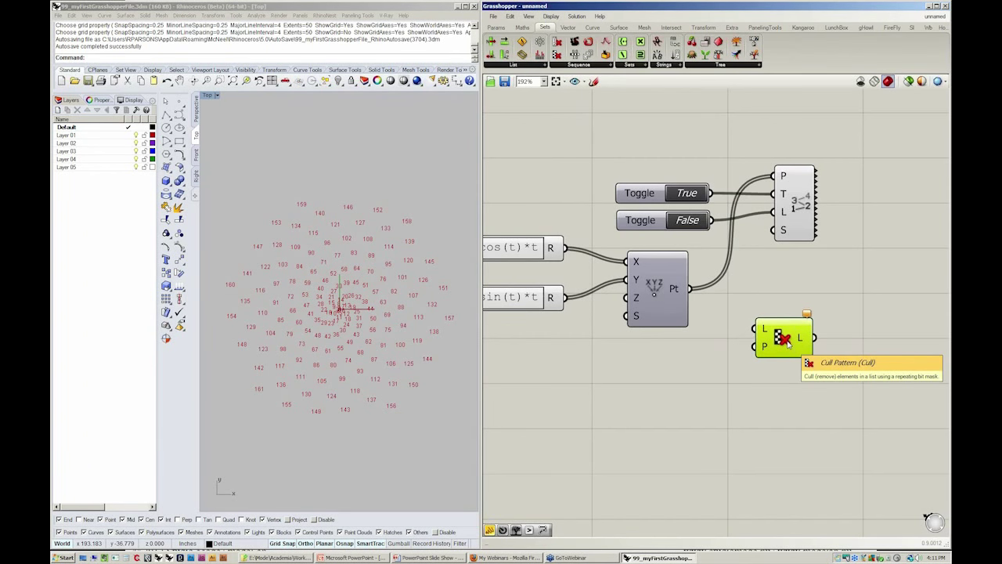
pyautogui.click(759, 379)
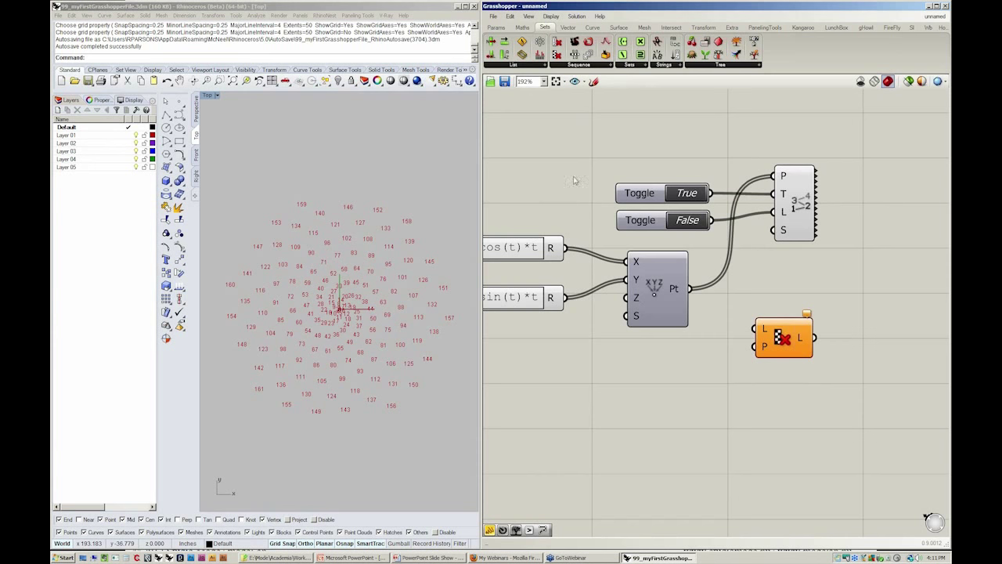
# - Drop a Panel from Params > Input reading 'Help Me!!!!', then move and shrink it
pyautogui.click(497, 28)
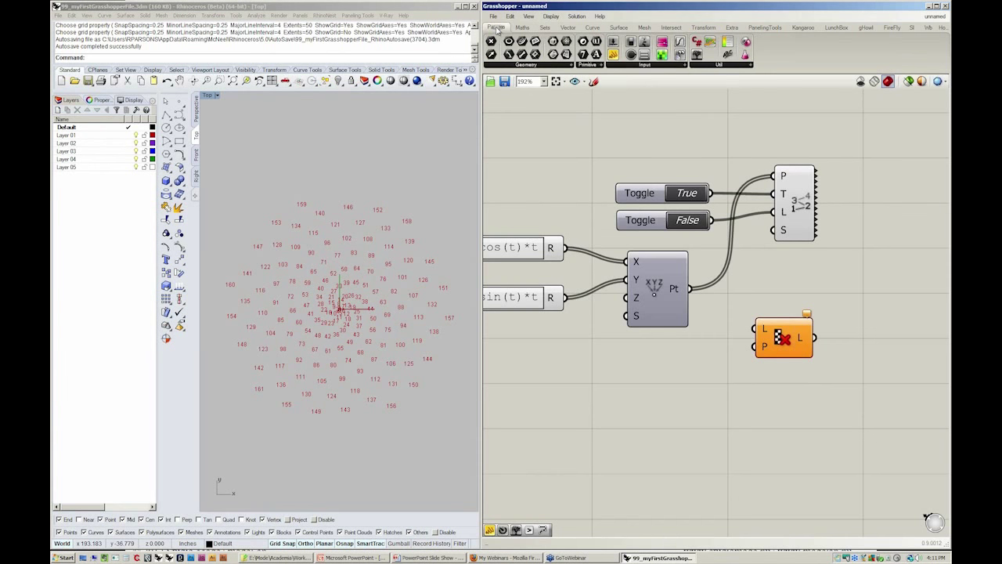
pyautogui.click(644, 65)
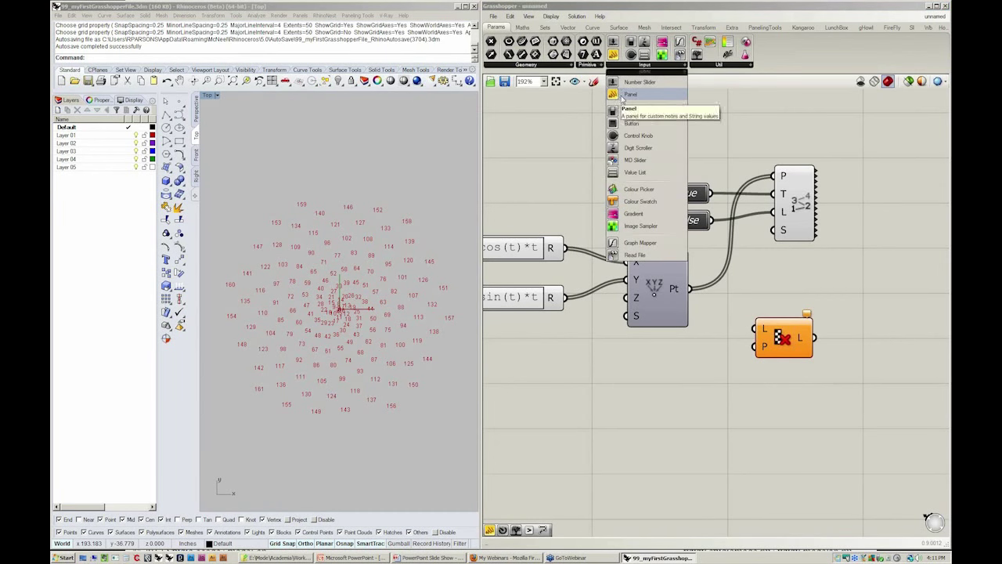
pyautogui.click(623, 96)
pyautogui.click(632, 395)
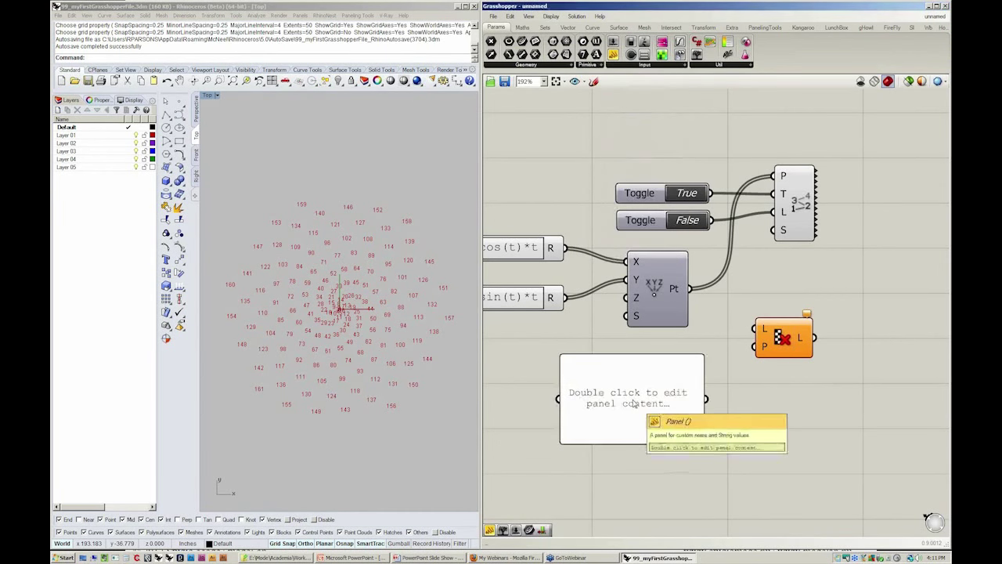
pyautogui.scroll(3, 635, 403)
pyautogui.doubleClick(658, 364)
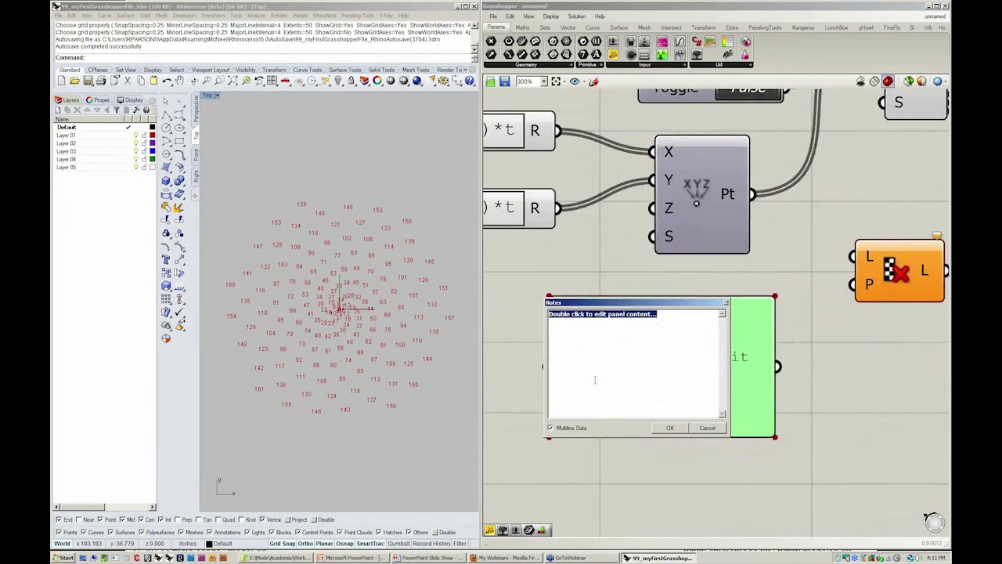
pyautogui.write('Help Me!')
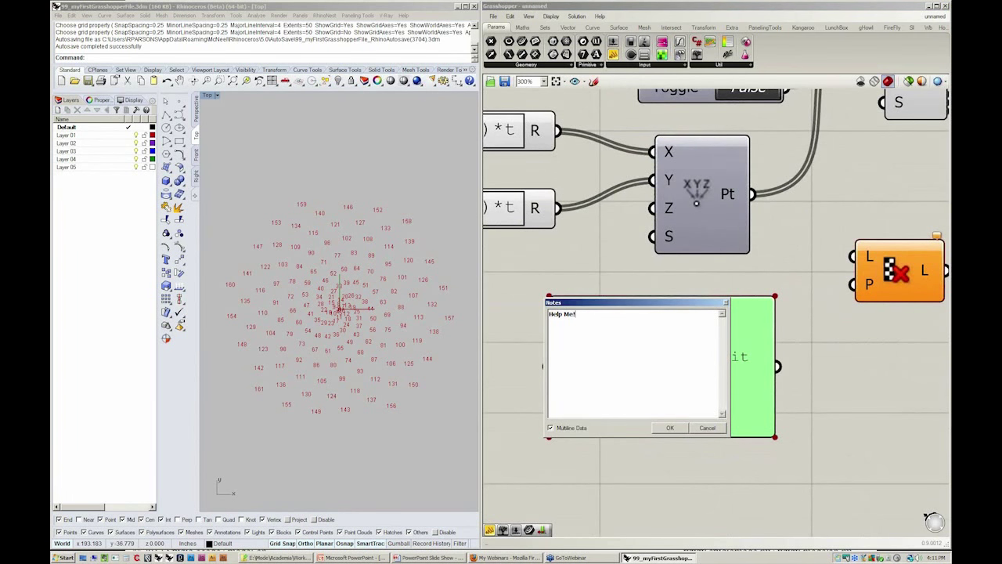
pyautogui.write('!!!')
pyautogui.click(667, 428)
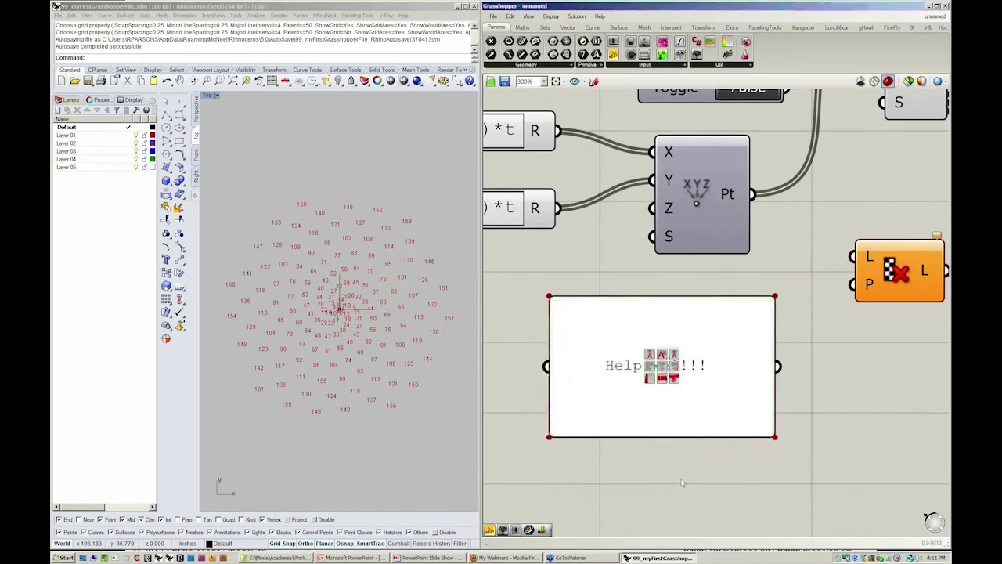
pyautogui.scroll(-2, 678, 477)
pyautogui.moveTo(681, 406); pyautogui.dragTo(706, 397)
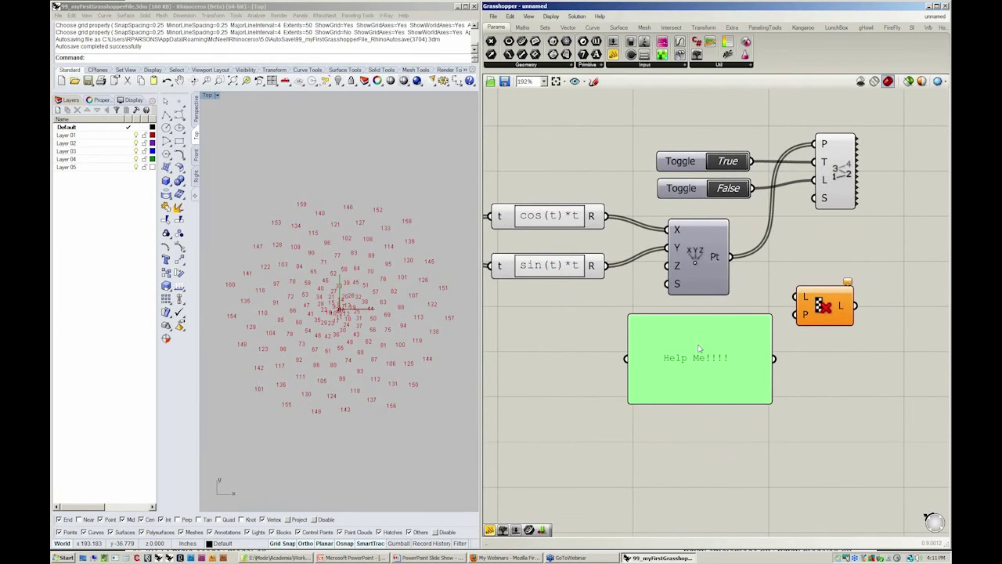
pyautogui.moveTo(627, 314); pyautogui.dragTo(678, 340)
# - Change the panel's content to 10
pyautogui.doubleClick(690, 340)
pyautogui.write('10')
pyautogui.press('Return')
pyautogui.click(679, 476)
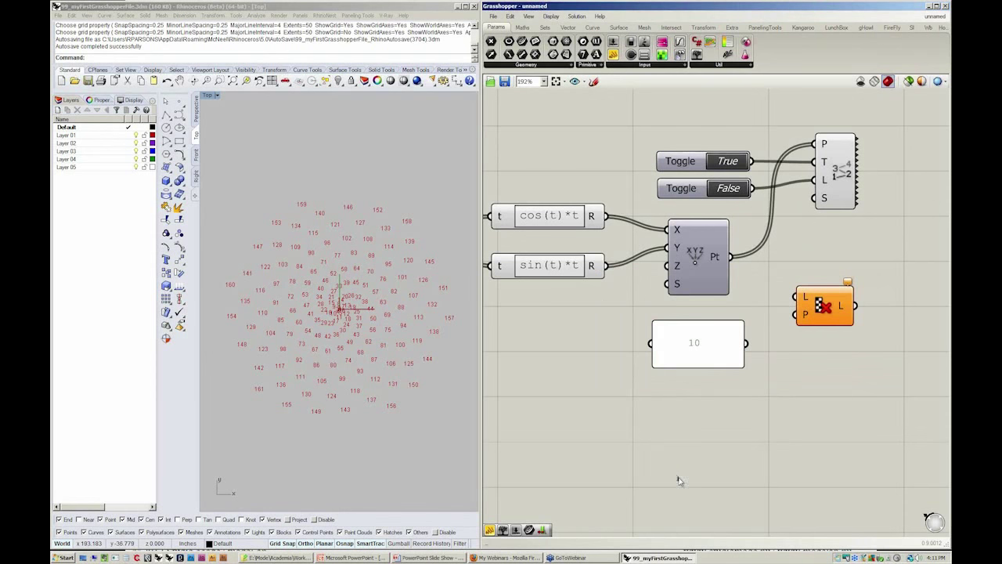
# - Replace the panel's value with true and false as a two-item list
pyautogui.doubleClick(693, 347)
pyautogui.write('true')
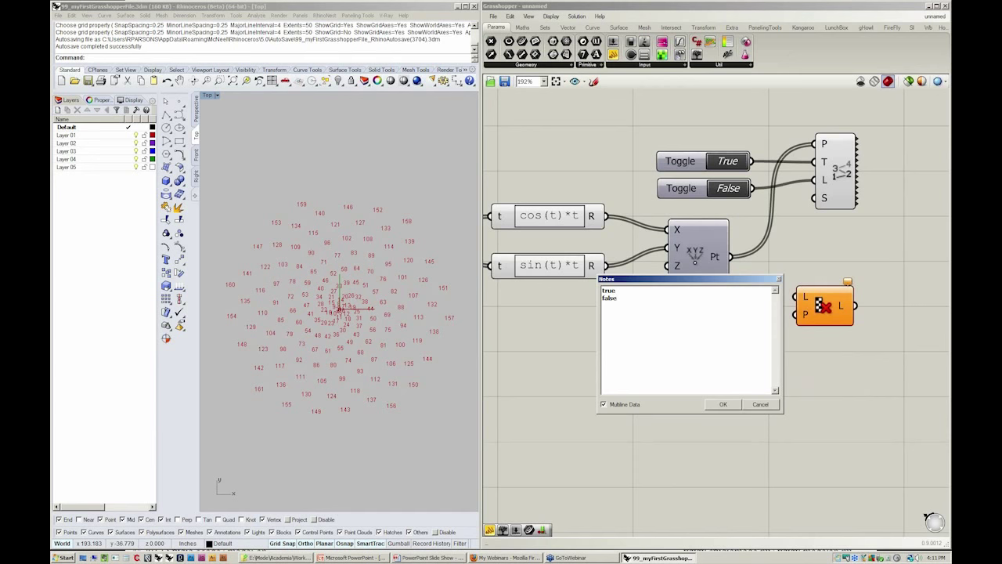
pyautogui.click(723, 404)
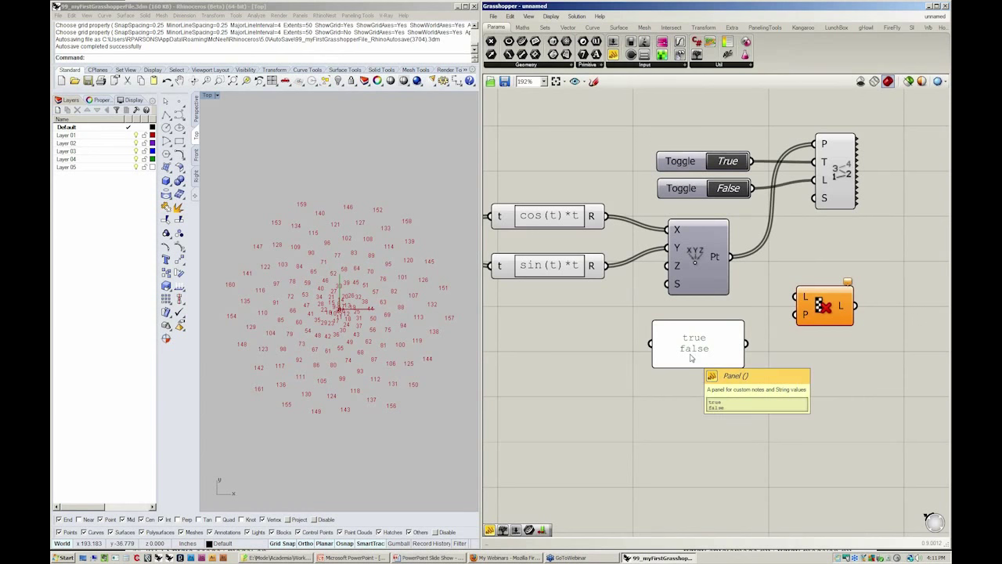
pyautogui.doubleClick(691, 354)
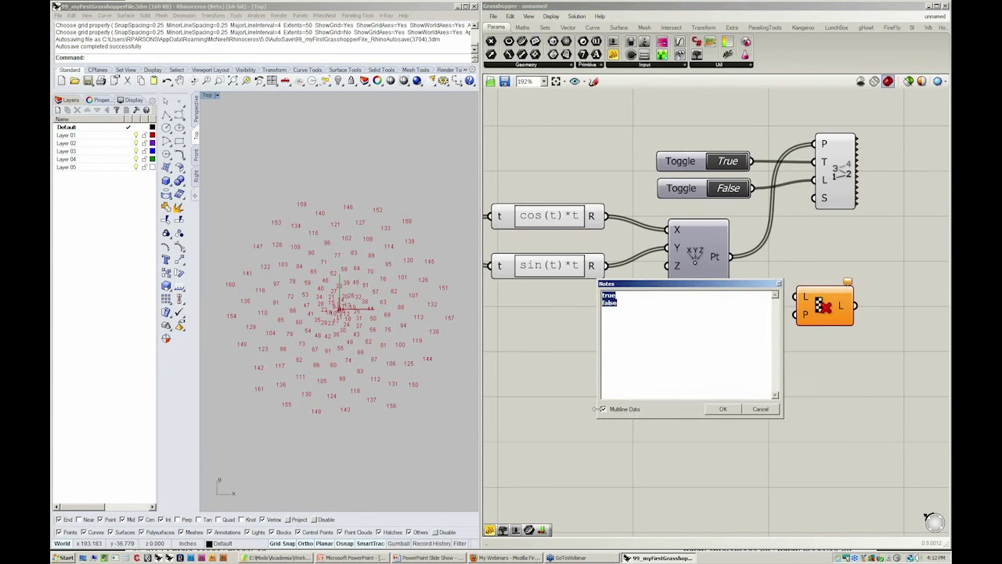
pyautogui.click(606, 411)
pyautogui.click(724, 409)
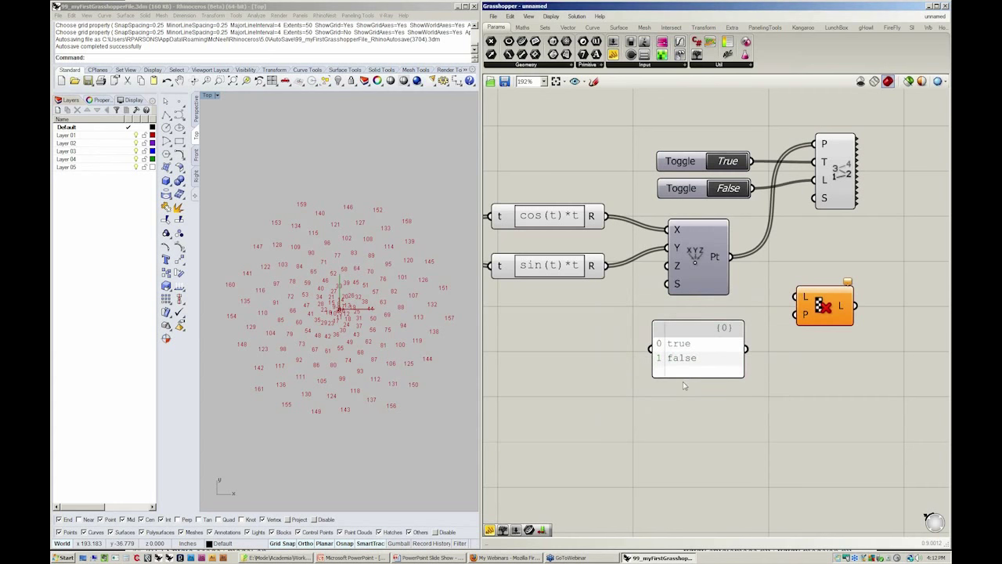
pyautogui.click(697, 354)
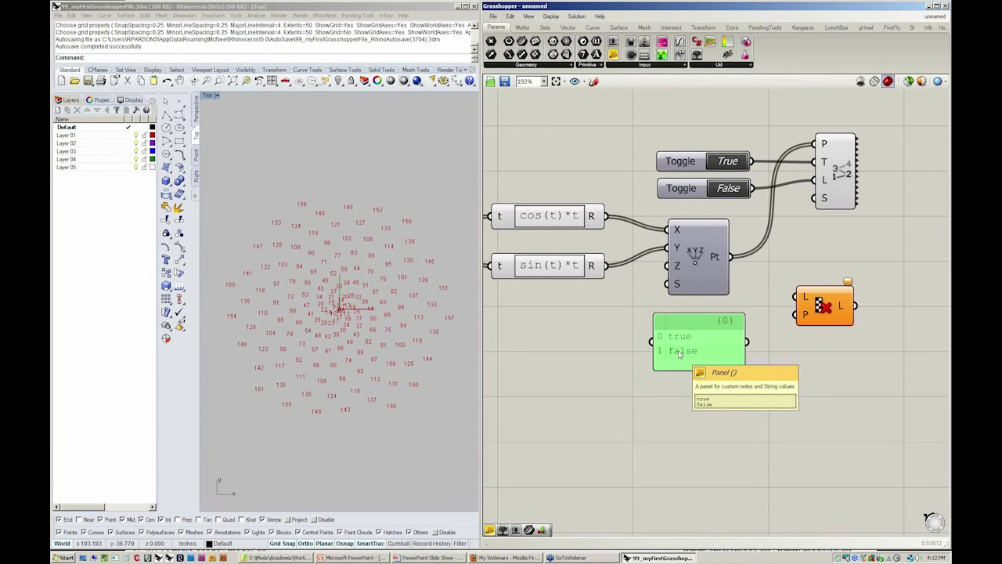
# - Wire the XYZ points into Cull Pattern's list input and the true/false panel into its pattern
pyautogui.click(793, 355)
pyautogui.moveTo(847, 305); pyautogui.dragTo(825, 306, button='right')
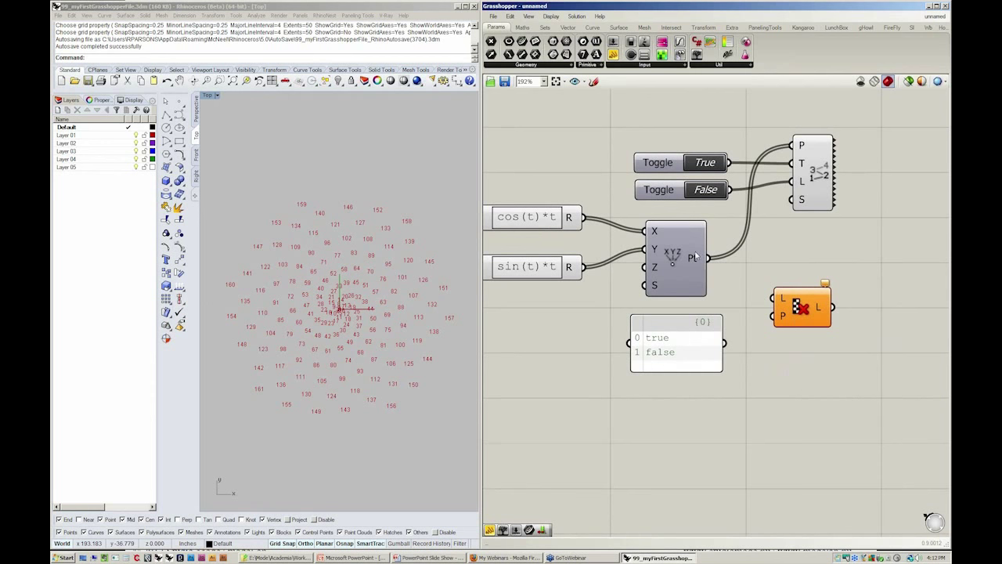
pyautogui.moveTo(707, 259); pyautogui.dragTo(776, 300)
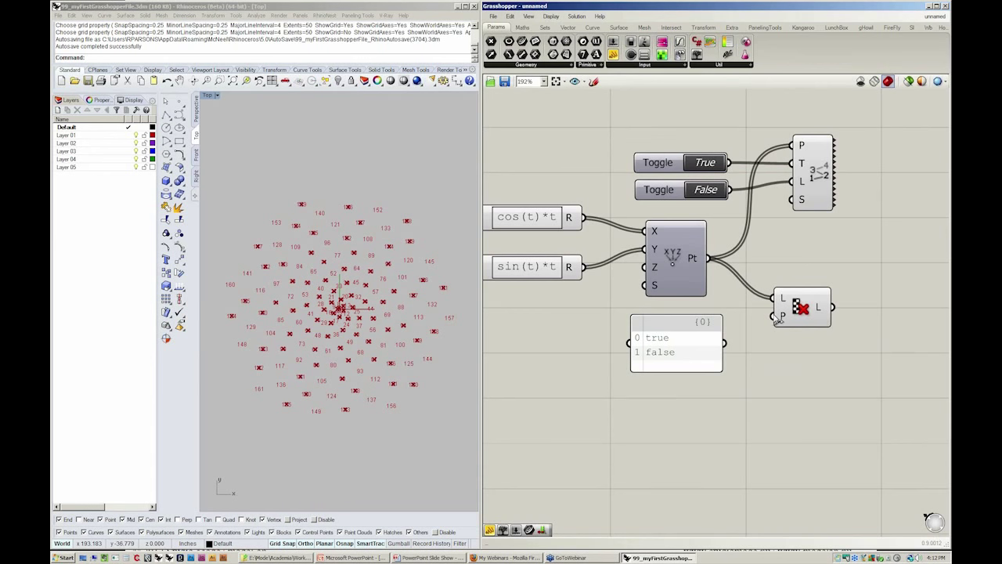
pyautogui.moveTo(777, 315); pyautogui.dragTo(725, 342)
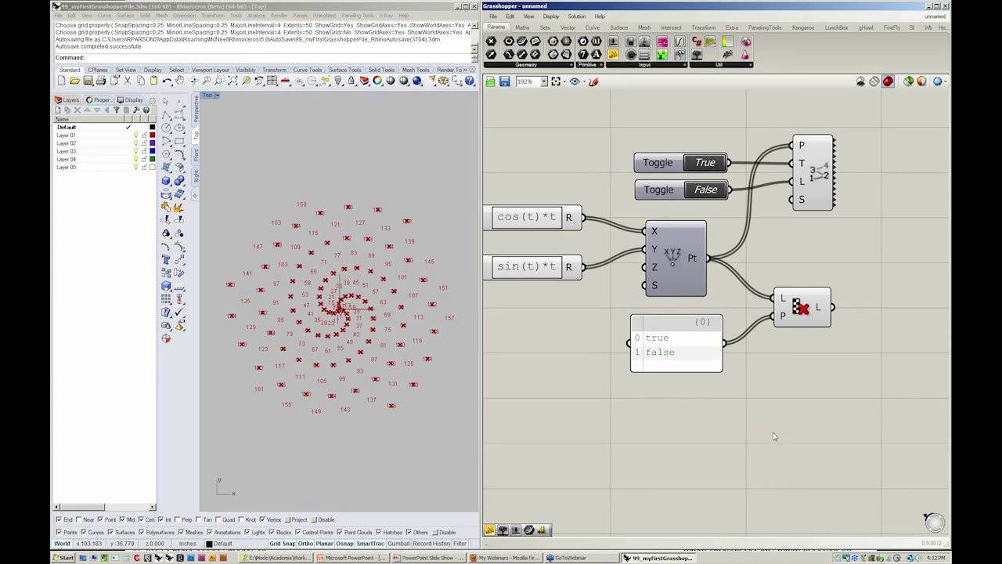
pyautogui.moveTo(784, 434); pyautogui.dragTo(762, 435, button='right')
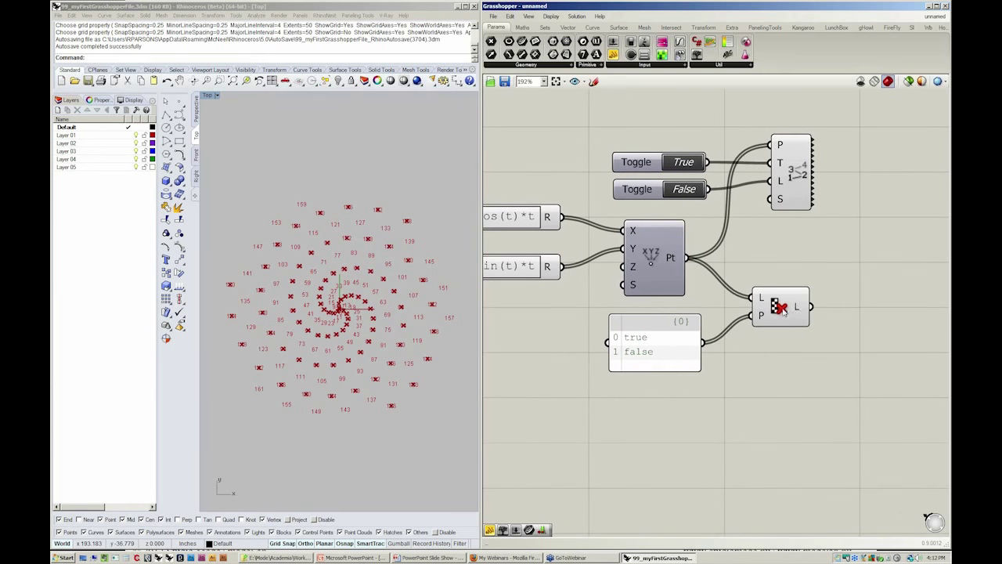
pyautogui.moveTo(786, 313); pyautogui.dragTo(807, 269)
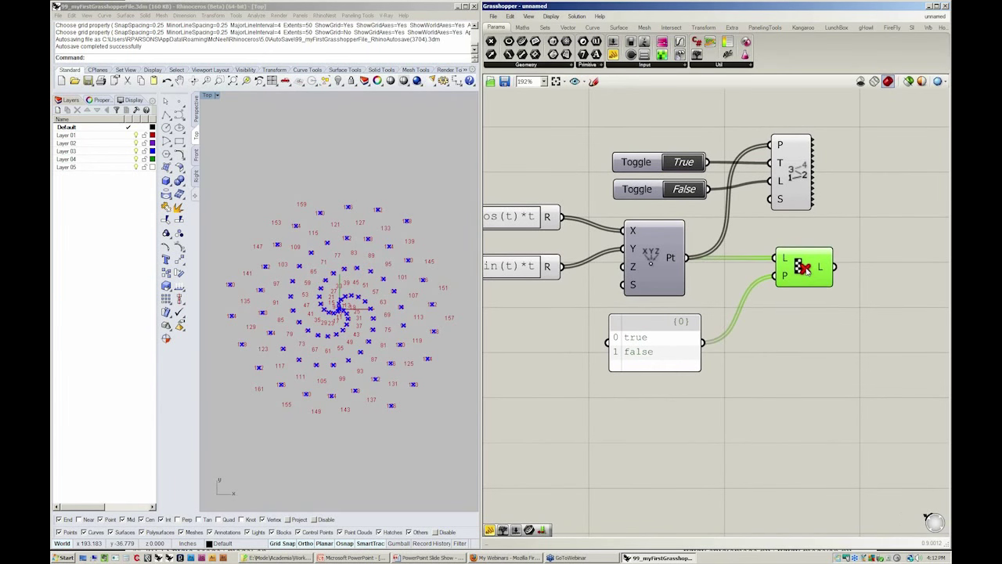
pyautogui.click(805, 322)
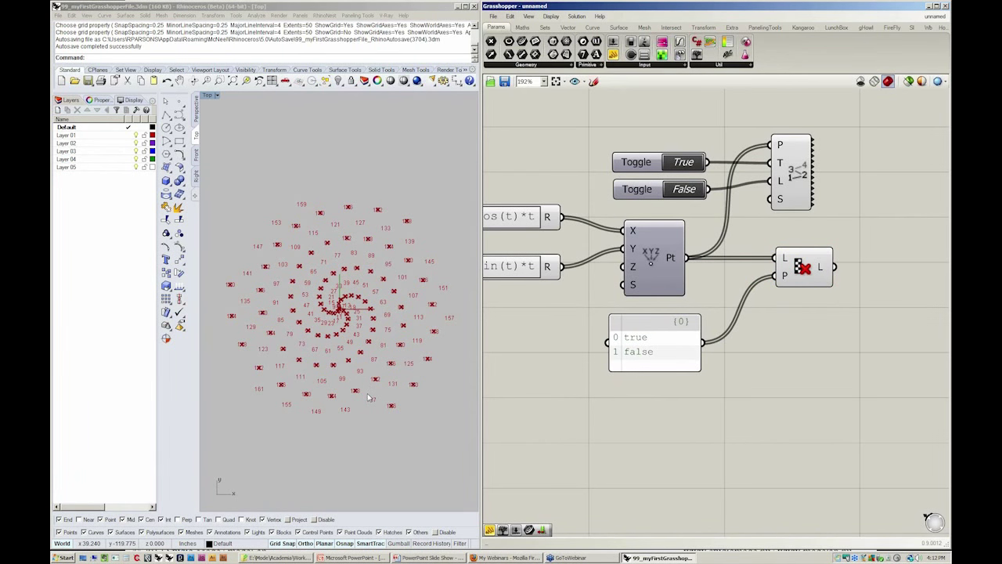
# - Edit the pattern to true, false, false, then shift the Cull Pattern component right
pyautogui.doubleClick(645, 340)
pyautogui.click(602, 288)
pyautogui.press('Return')
pyautogui.write('false')
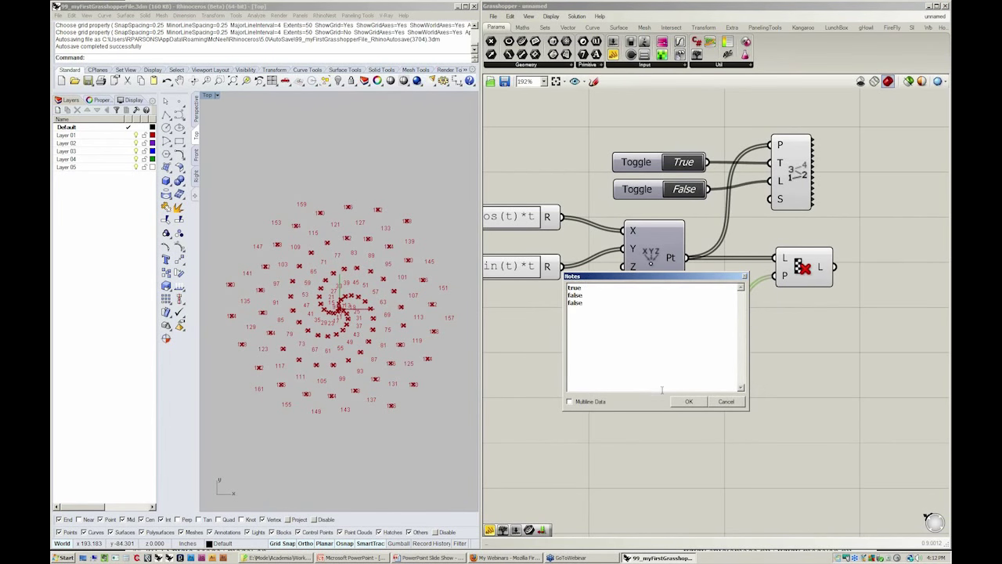
pyautogui.click(682, 404)
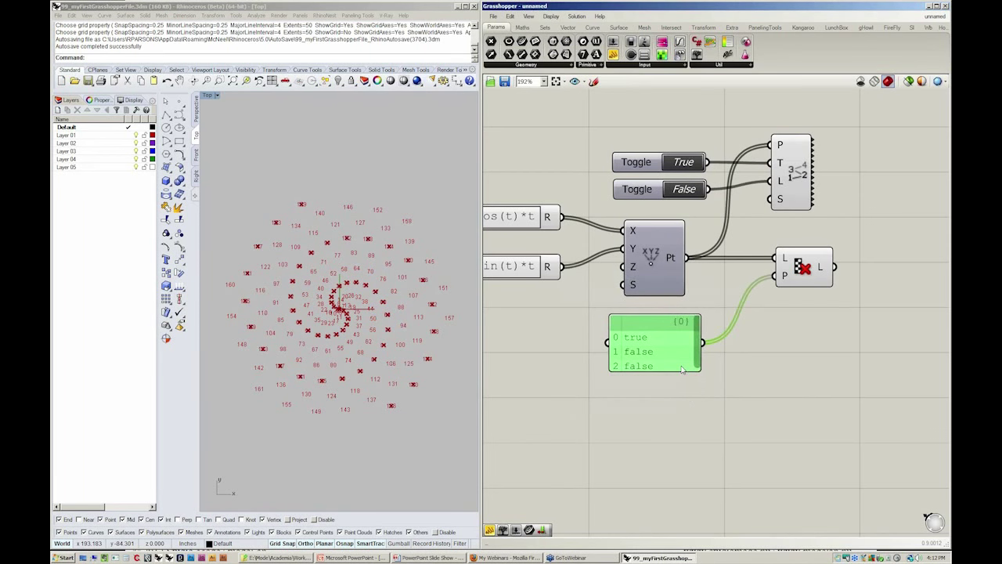
pyautogui.click(797, 376)
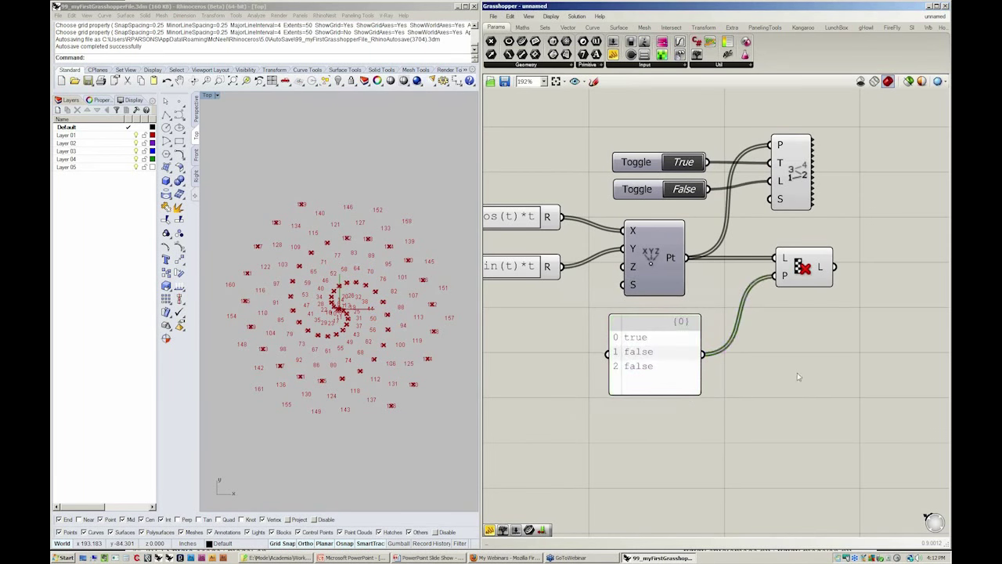
pyautogui.scroll(-3, 799, 376)
pyautogui.moveTo(731, 313); pyautogui.dragTo(790, 305)
pyautogui.scroll(4, 795, 294)
# - Rename the cull component to 'Culled List of Points'
pyautogui.rightClick(793, 292)
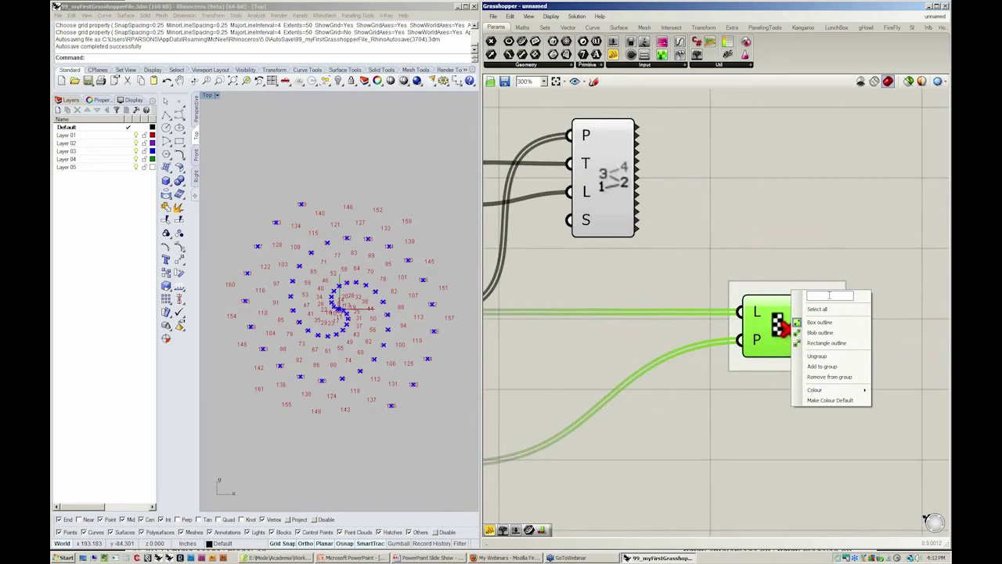
pyautogui.write('CUlled')
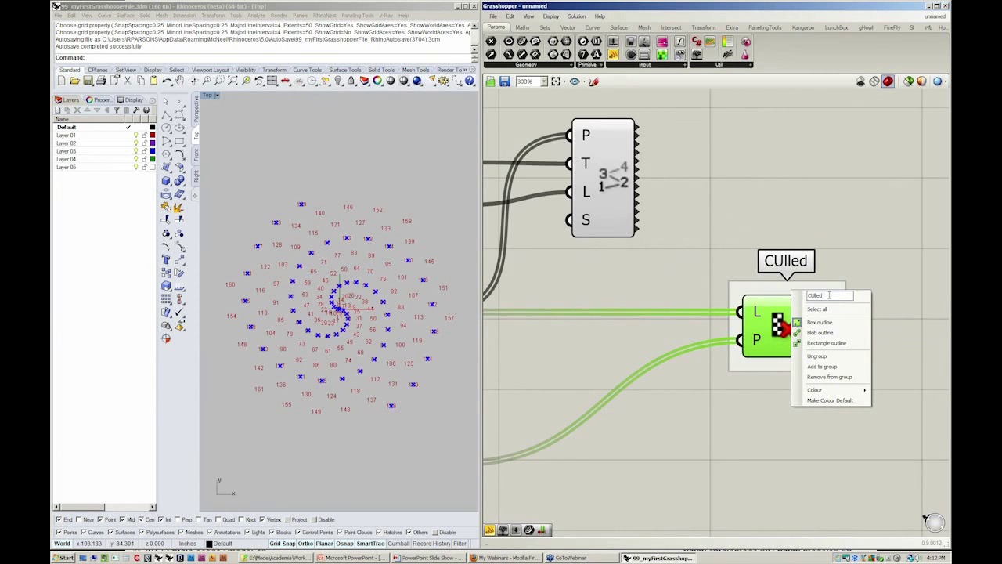
pyautogui.press('BackSpace')
pyautogui.press('BackSpace')
pyautogui.press('BackSpace')
pyautogui.press('BackSpace')
pyautogui.press('BackSpace')
pyautogui.write('ulled List of Points')
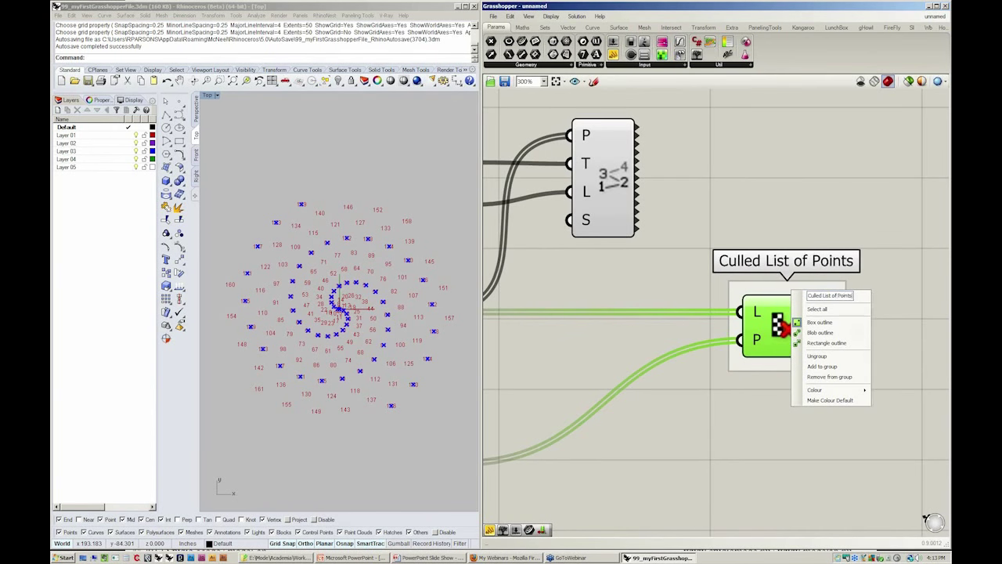
pyautogui.press('Return')
# - Move the true/false panel beside the culled list component and pan the canvas left
pyautogui.click(824, 245)
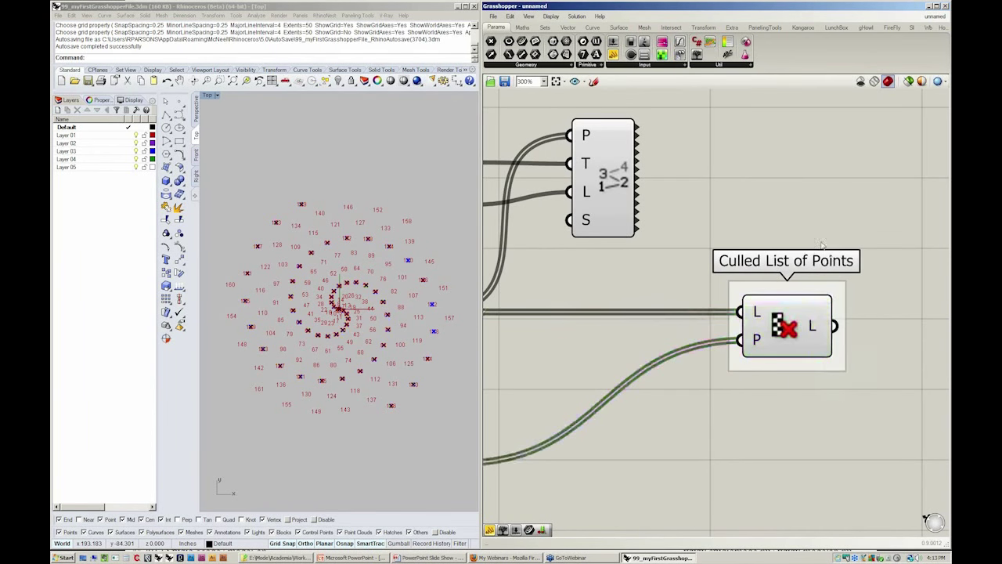
pyautogui.scroll(-2, 824, 245)
pyautogui.moveTo(538, 399); pyautogui.dragTo(696, 376)
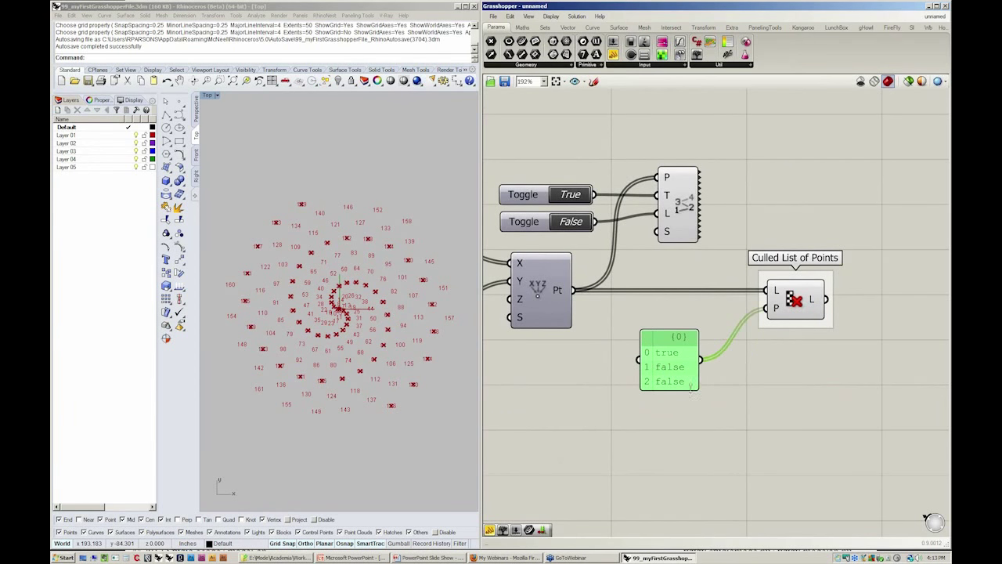
pyautogui.click(750, 427)
pyautogui.moveTo(757, 440); pyautogui.dragTo(694, 440, button='right')
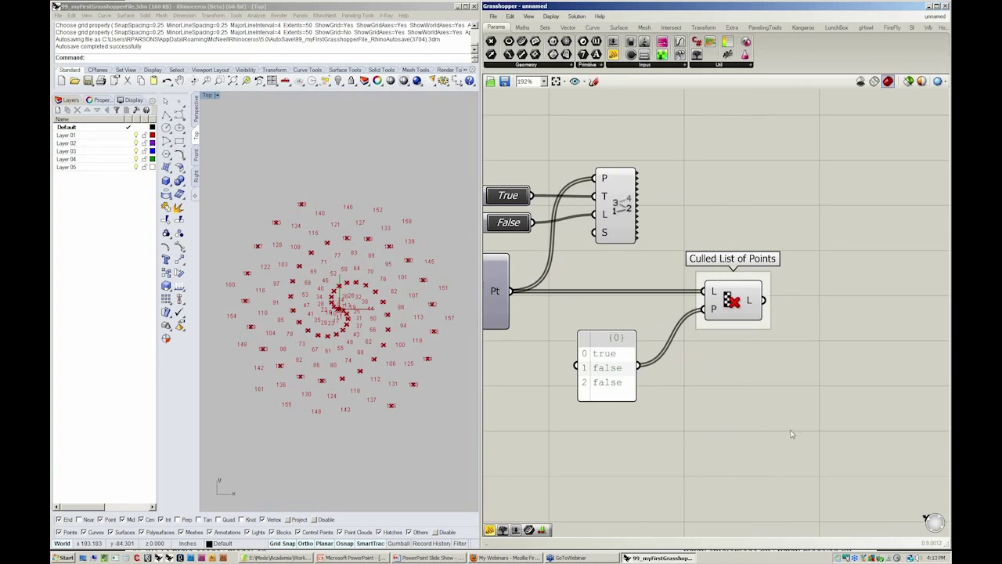
pyautogui.moveTo(807, 444); pyautogui.dragTo(757, 439, button='right')
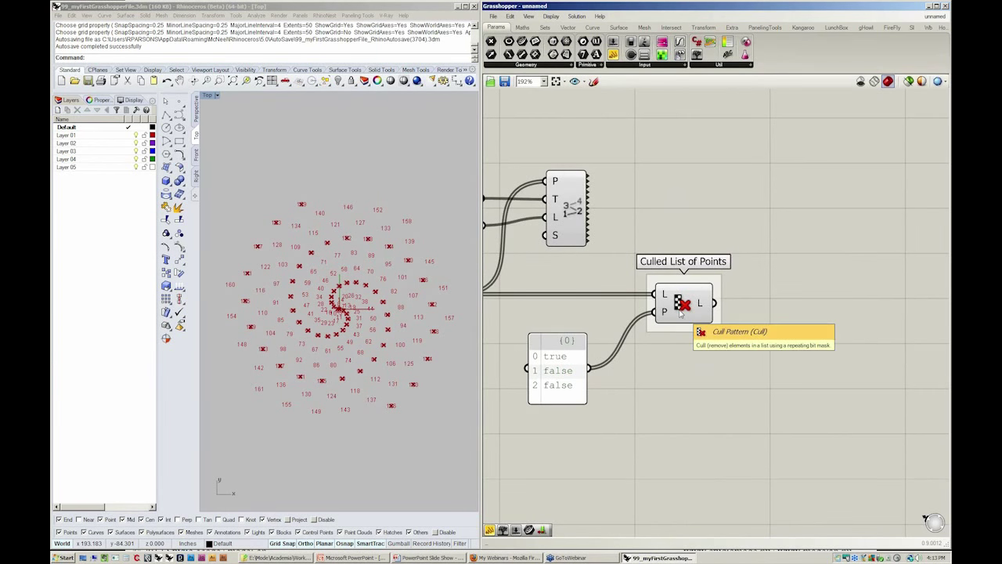
# - Place a Voronoi component from Mesh > Triangulation to the right of the graph
pyautogui.click(646, 27)
pyautogui.click(646, 65)
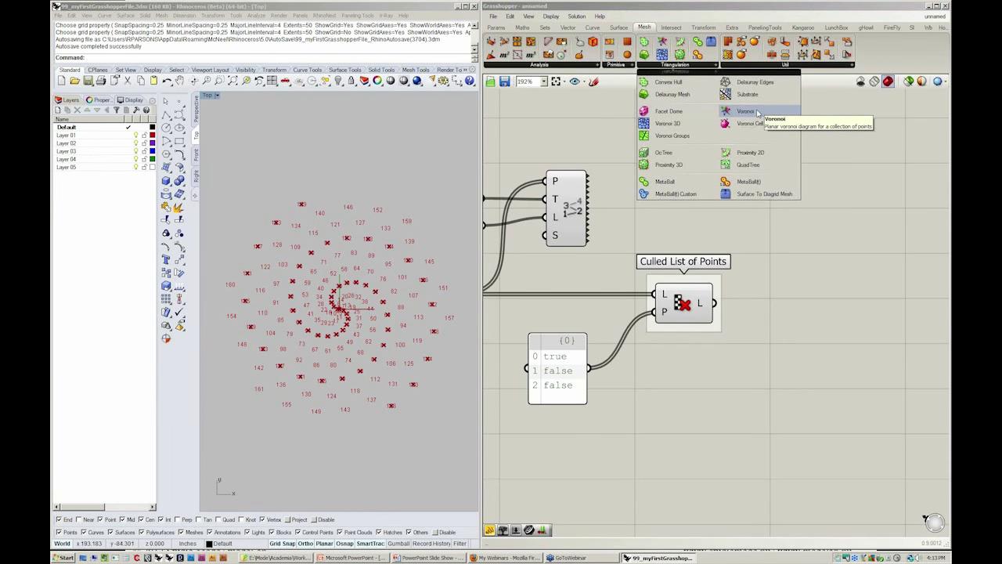
pyautogui.moveTo(757, 114); pyautogui.dragTo(819, 324)
# - Group the Voronoi component, label the group Google: "voronoi", and nudge it into place
pyautogui.hotkey('ctrl', 'g')
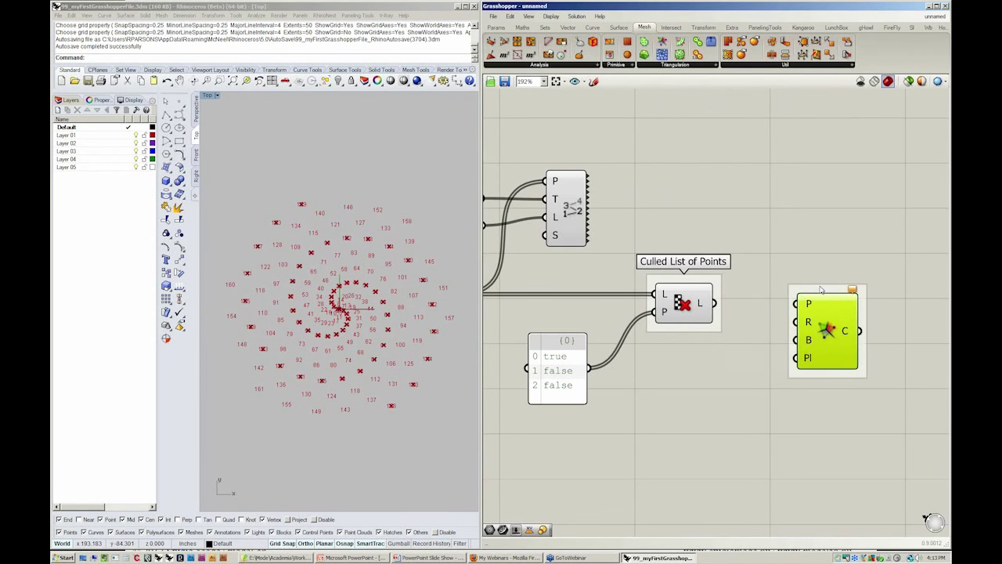
pyautogui.rightClick(821, 288)
pyautogui.write('Googl')
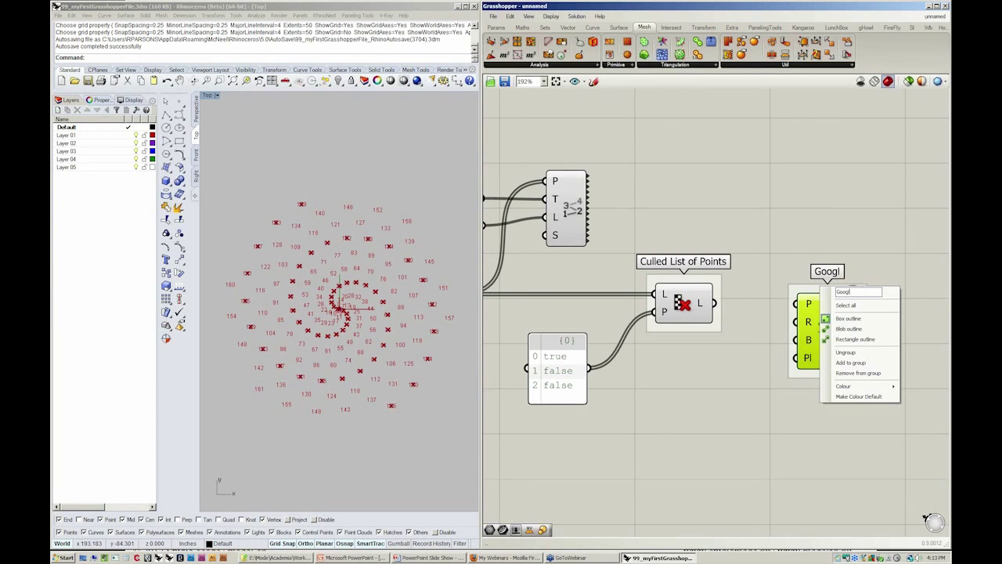
pyautogui.write('e: "voro')
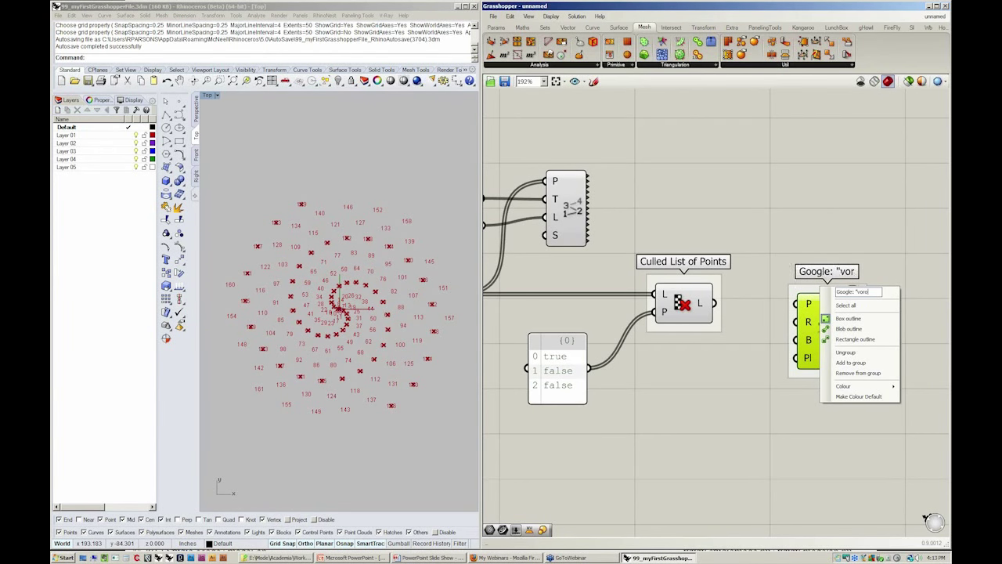
pyautogui.write('noi')
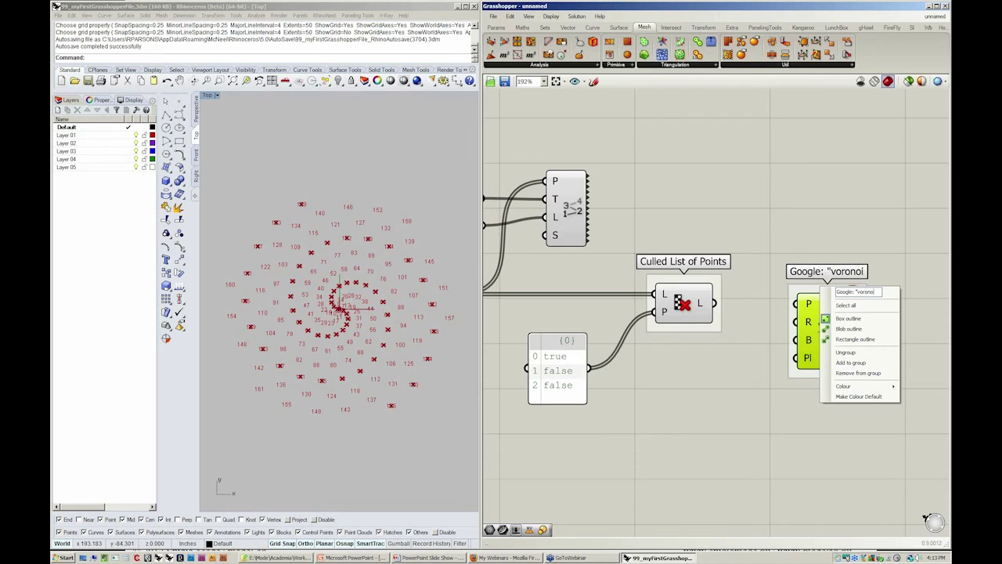
pyautogui.write('"')
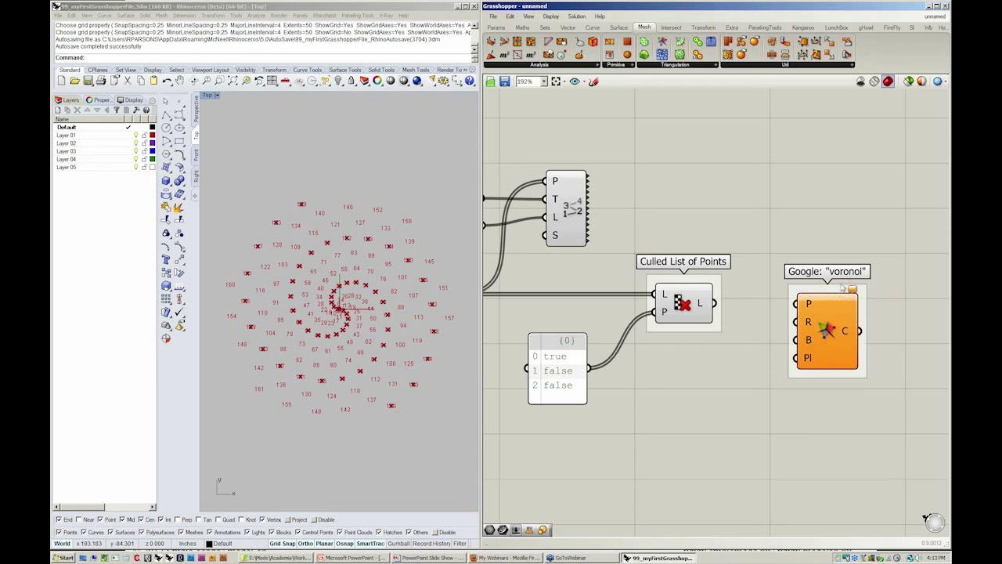
pyautogui.press('Return')
pyautogui.moveTo(834, 326); pyautogui.dragTo(814, 325)
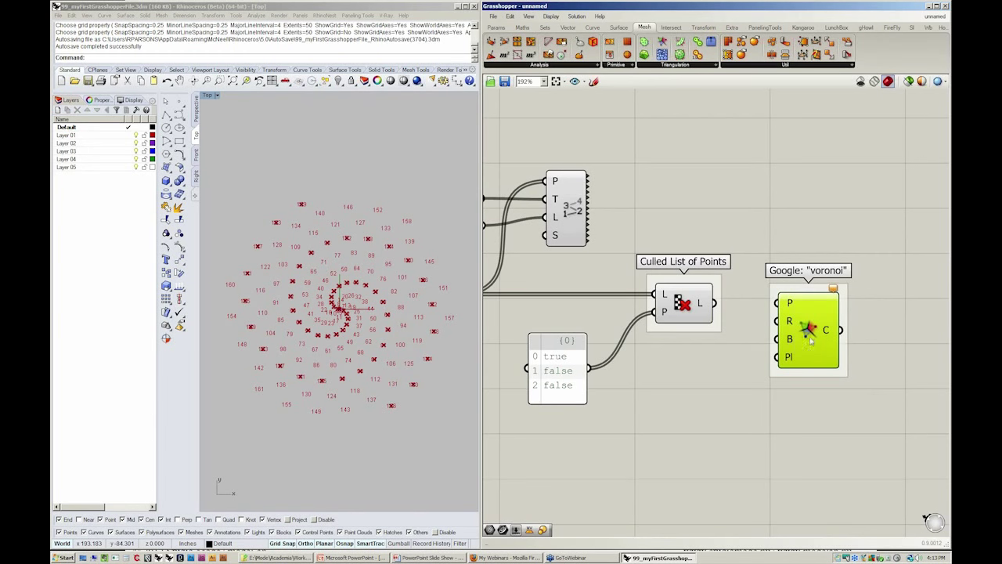
pyautogui.moveTo(810, 339); pyautogui.dragTo(829, 340)
# - Connect the Culled List output to the Voronoi point input
pyautogui.click(782, 348)
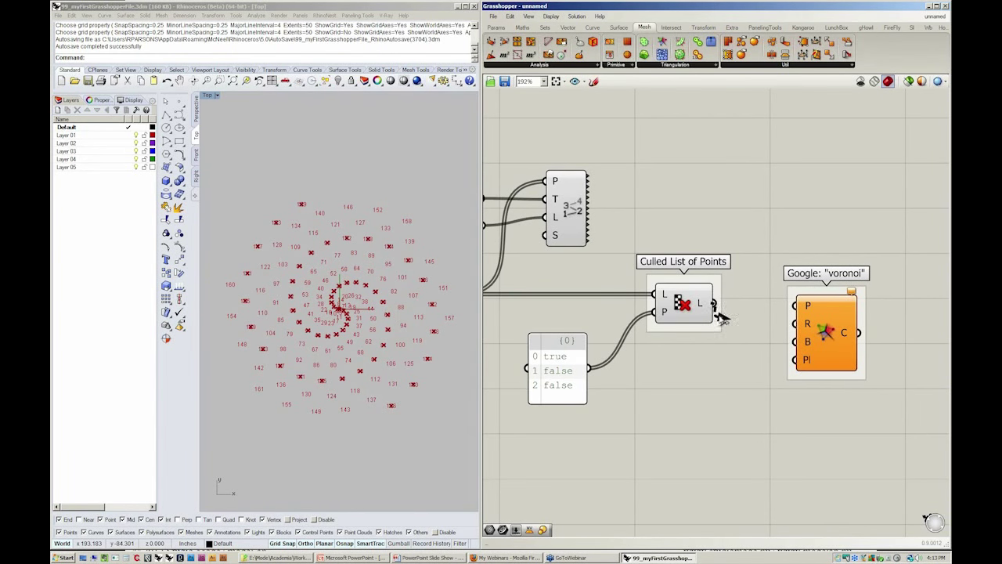
pyautogui.moveTo(716, 303); pyautogui.dragTo(797, 305)
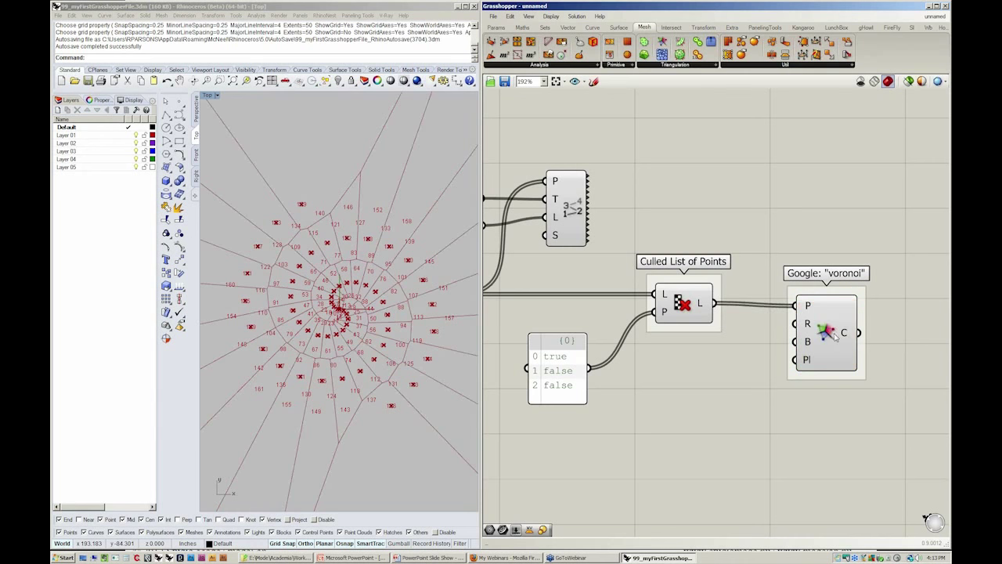
pyautogui.moveTo(834, 336); pyautogui.dragTo(836, 333)
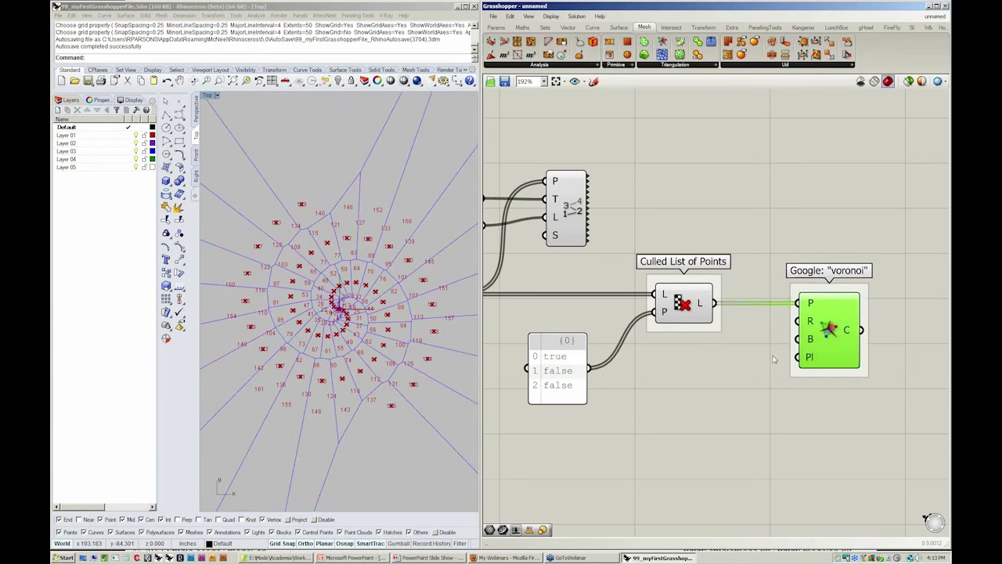
pyautogui.click(330, 326)
pyautogui.scroll(-10, 330, 326)
pyautogui.scroll(8, 330, 326)
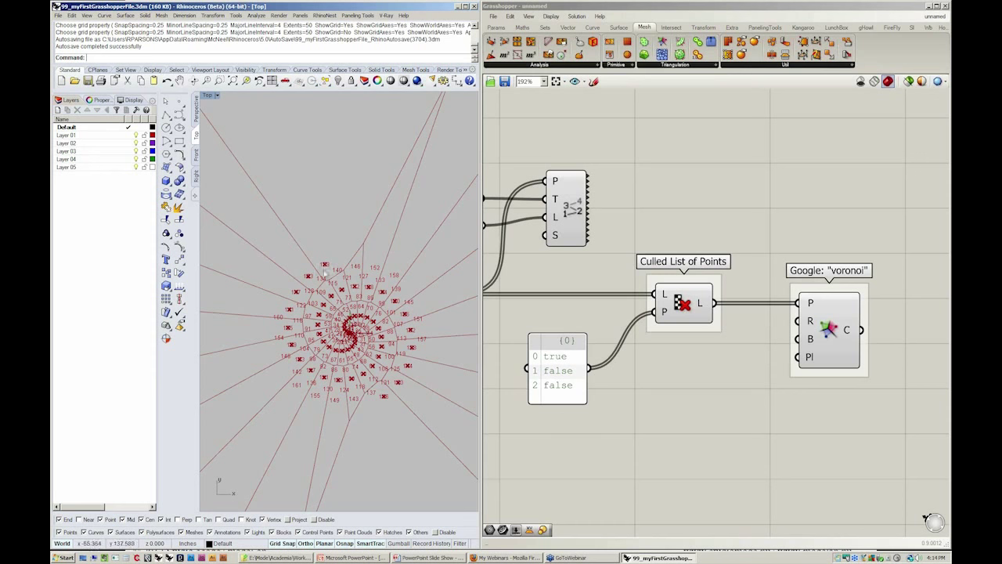
# - Change the panel's second 'false' to 'true', making the pattern true, true, false
pyautogui.doubleClick(559, 379)
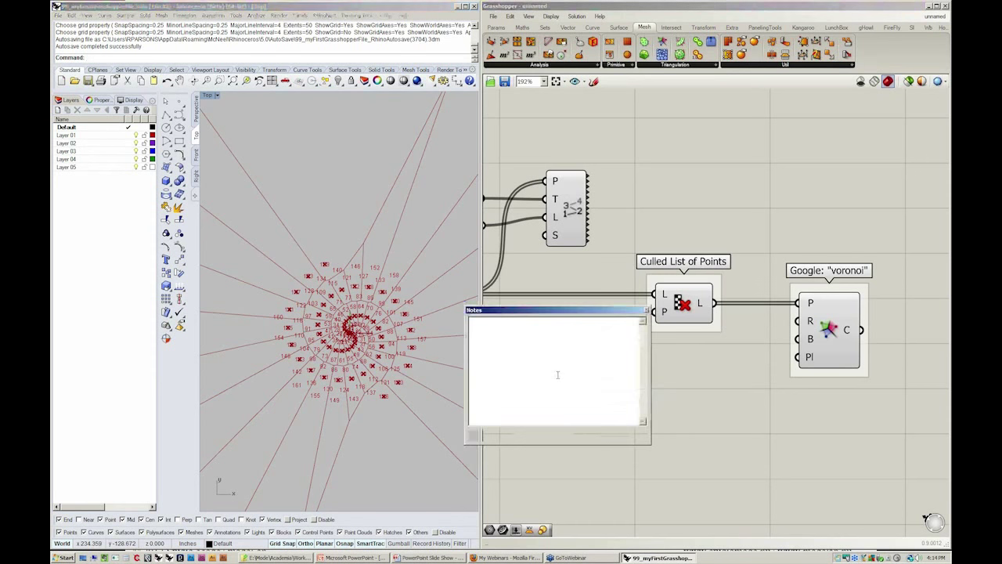
pyautogui.doubleClick(521, 330)
pyautogui.write('true')
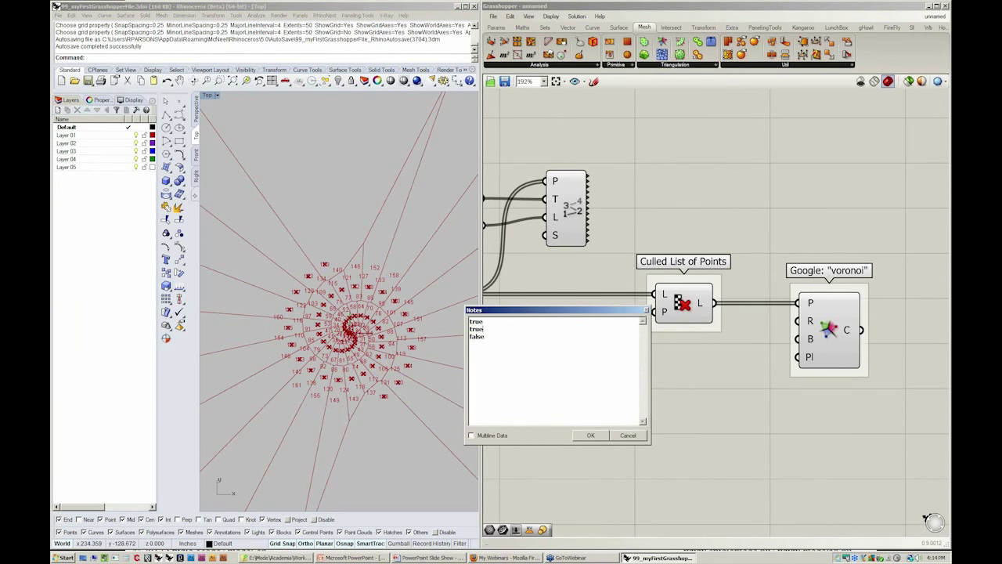
pyautogui.click(591, 435)
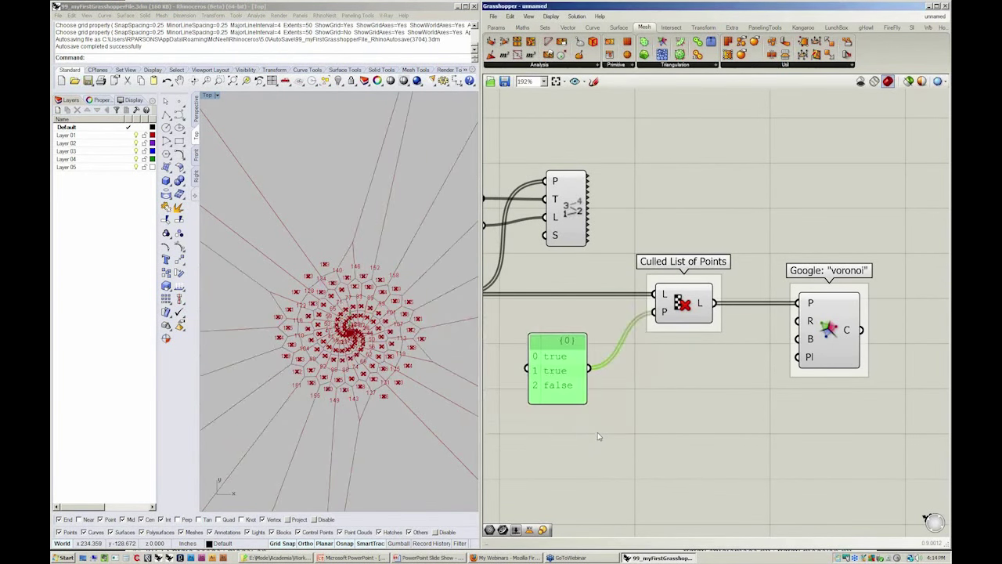
pyautogui.scroll(5, 364, 400)
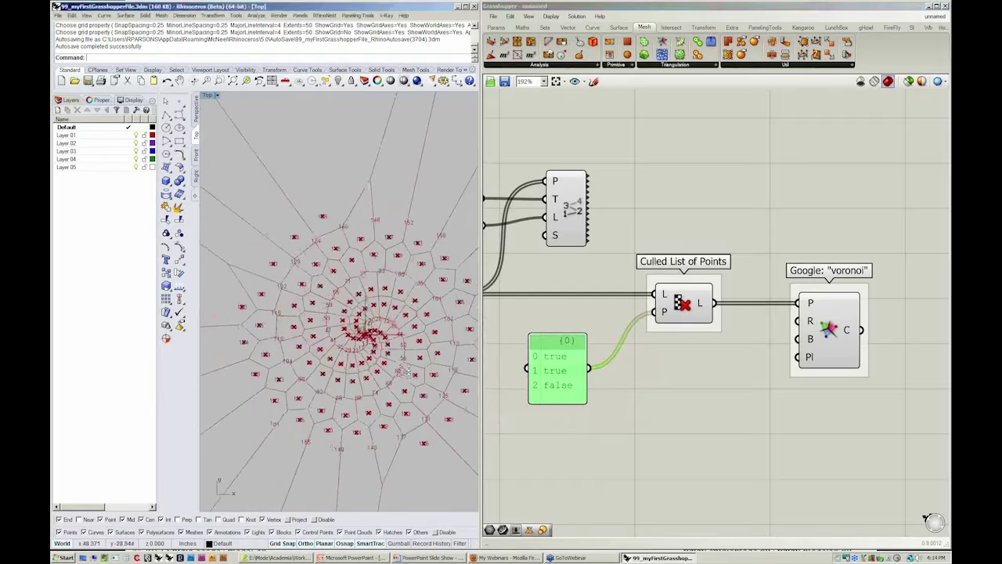
pyautogui.scroll(-3, 408, 399)
pyautogui.click(694, 454)
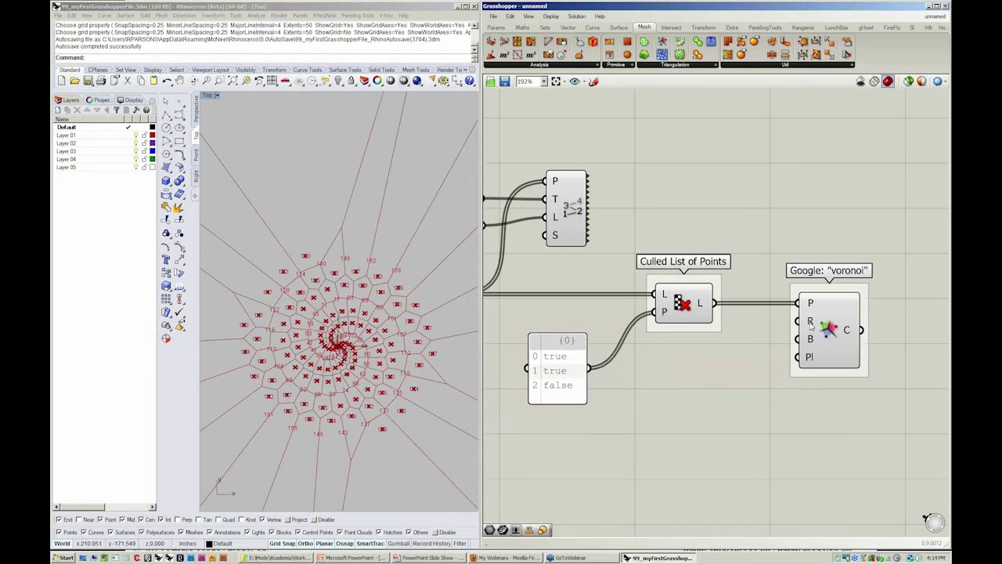
pyautogui.moveTo(811, 329)
# - Add a number slider below the true/false panel with a maximum of 20
pyautogui.click(497, 28)
pyautogui.click(644, 65)
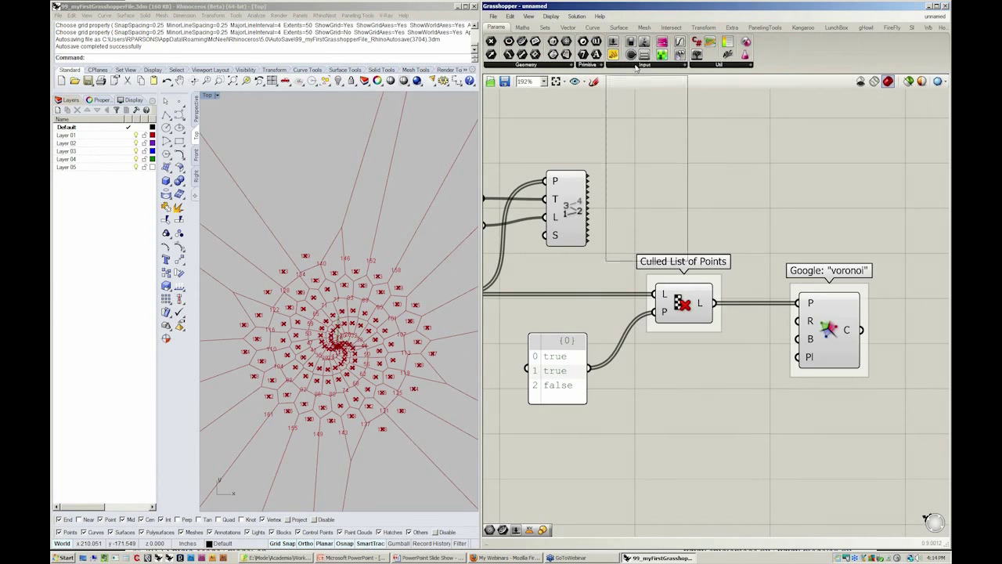
pyautogui.click(676, 420)
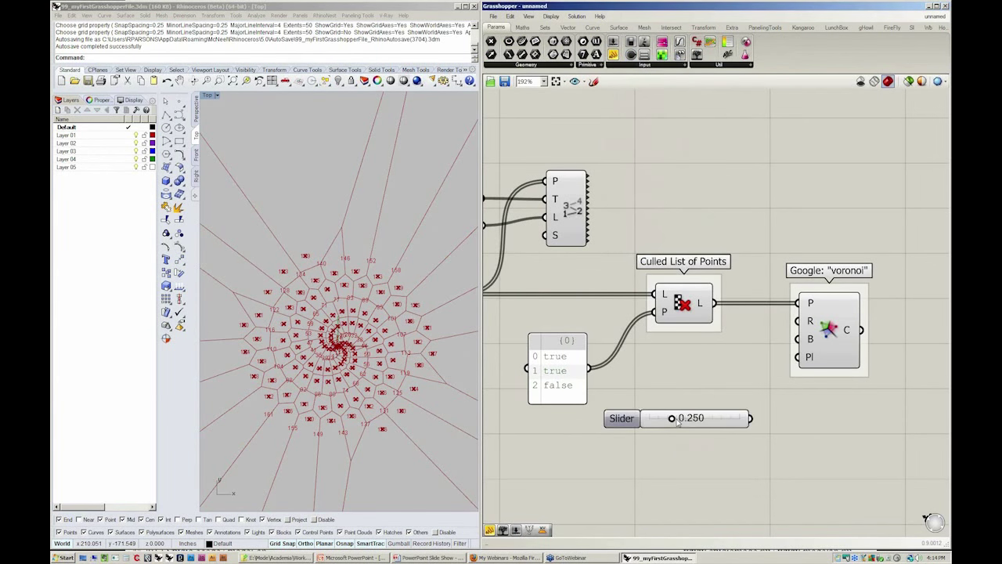
pyautogui.doubleClick(624, 421)
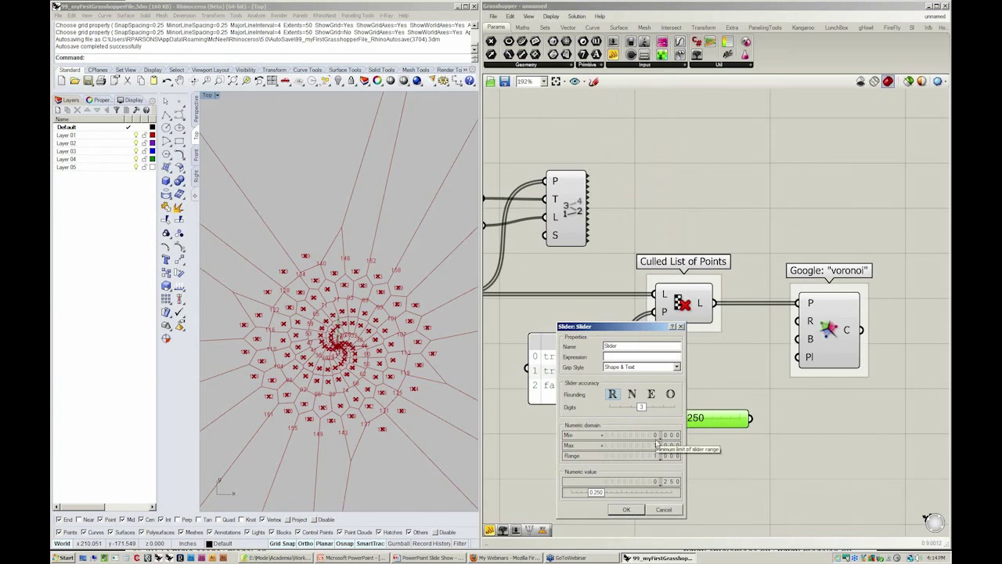
pyautogui.doubleClick(658, 445)
pyautogui.write('20')
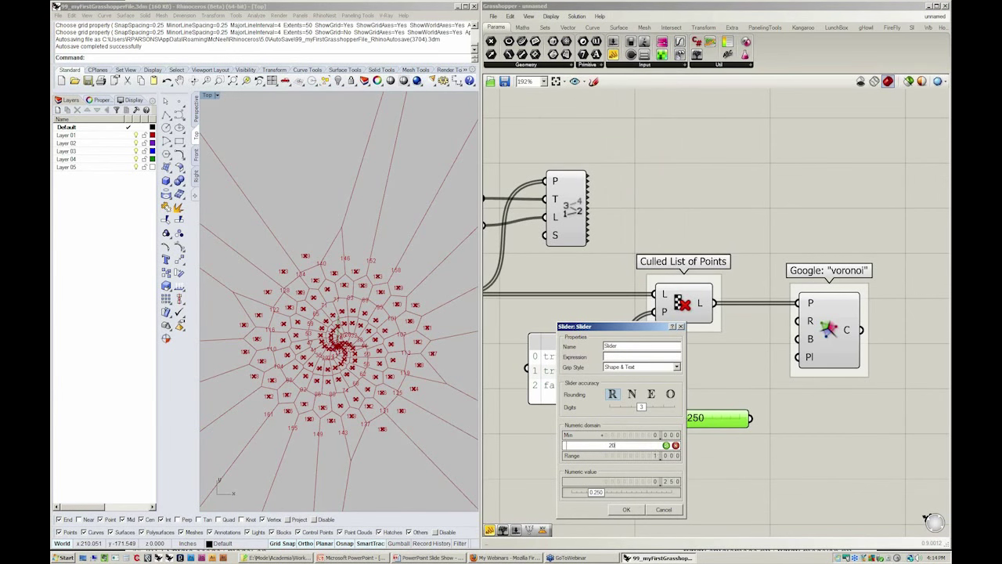
pyautogui.press('Return')
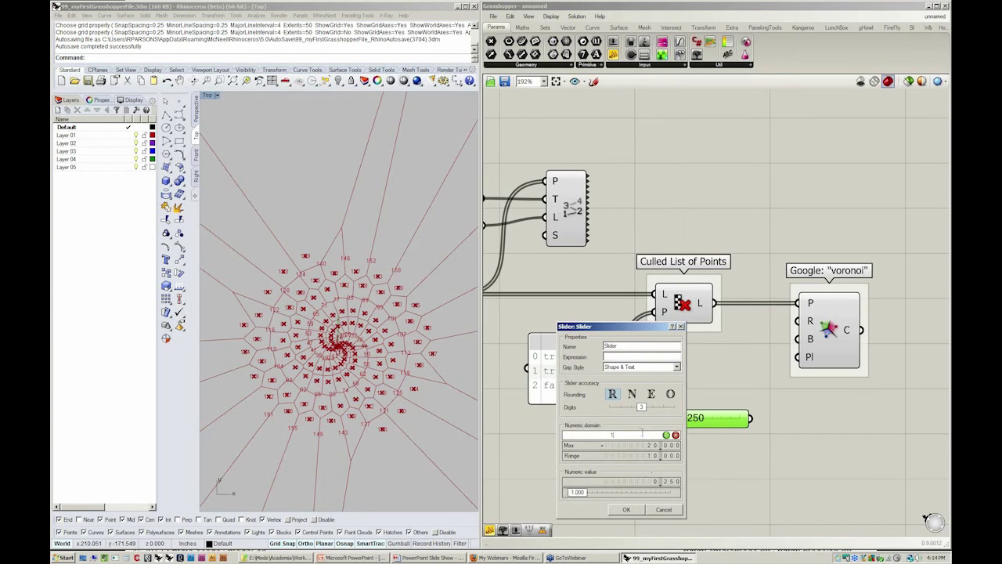
pyautogui.click(627, 509)
# - Wire the slider to Voronoi's radius, widen its range to 40, and set it to 37.454
pyautogui.moveTo(797, 321); pyautogui.dragTo(750, 418)
pyautogui.moveTo(648, 418); pyautogui.dragTo(790, 418)
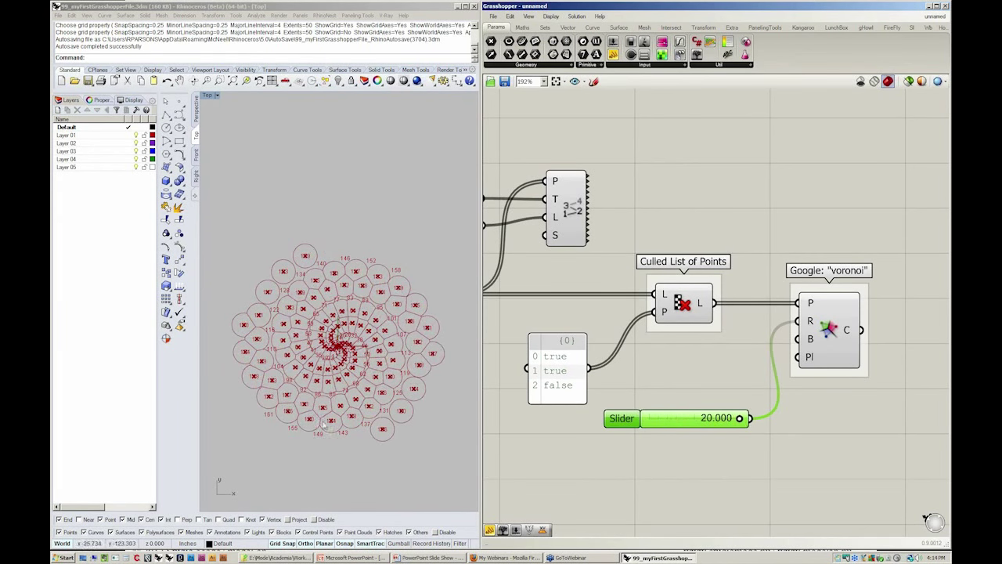
pyautogui.doubleClick(621, 418)
pyautogui.scroll(2, 650, 441)
pyautogui.click(626, 506)
pyautogui.moveTo(696, 419); pyautogui.dragTo(736, 418)
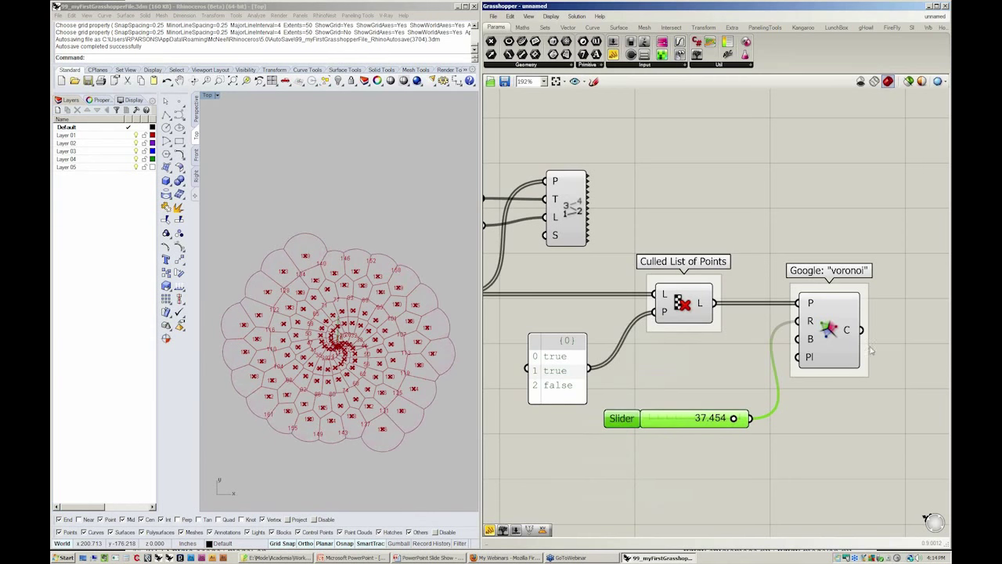
# - Inspect the Voronoi cells in the Perspective view, then return to the Top view
pyautogui.click(679, 477)
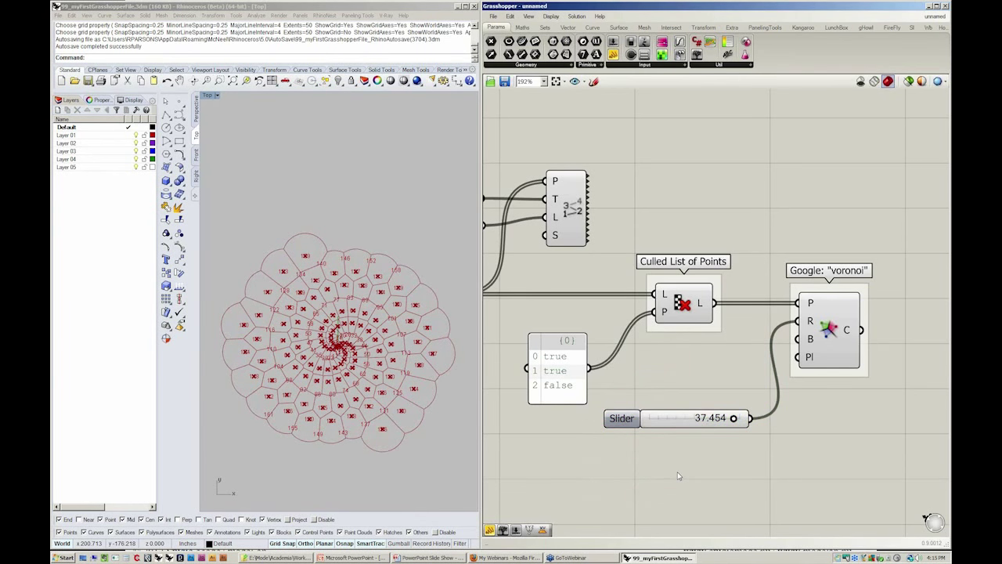
pyautogui.click(197, 114)
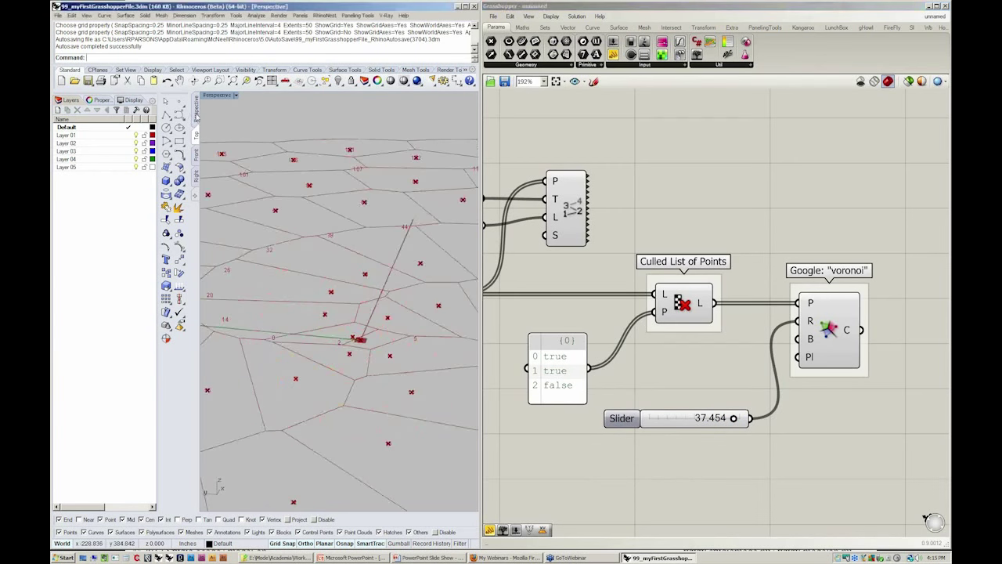
pyautogui.scroll(-10, 320, 303)
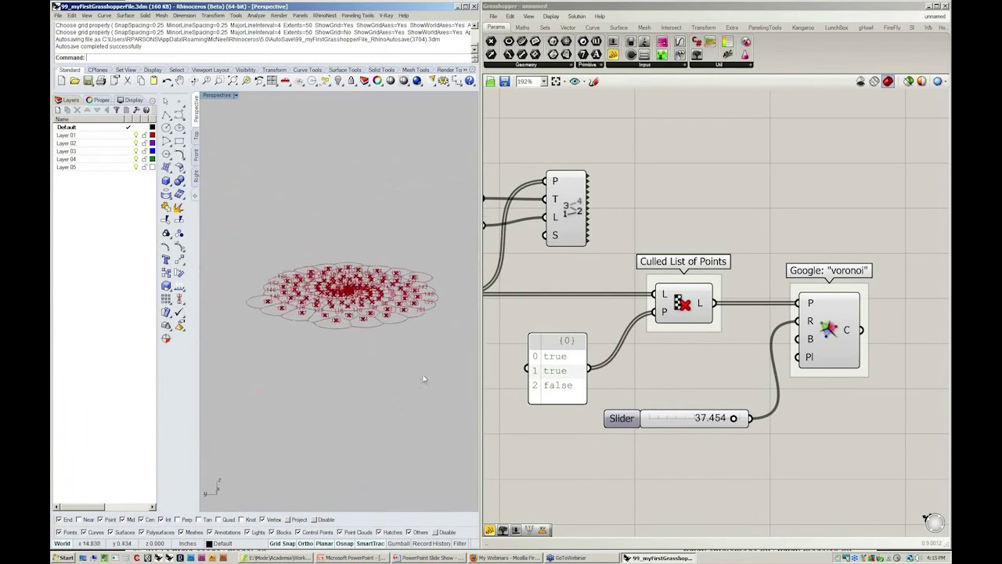
pyautogui.moveTo(319, 354); pyautogui.dragTo(345, 447, button='right')
pyautogui.click(197, 135)
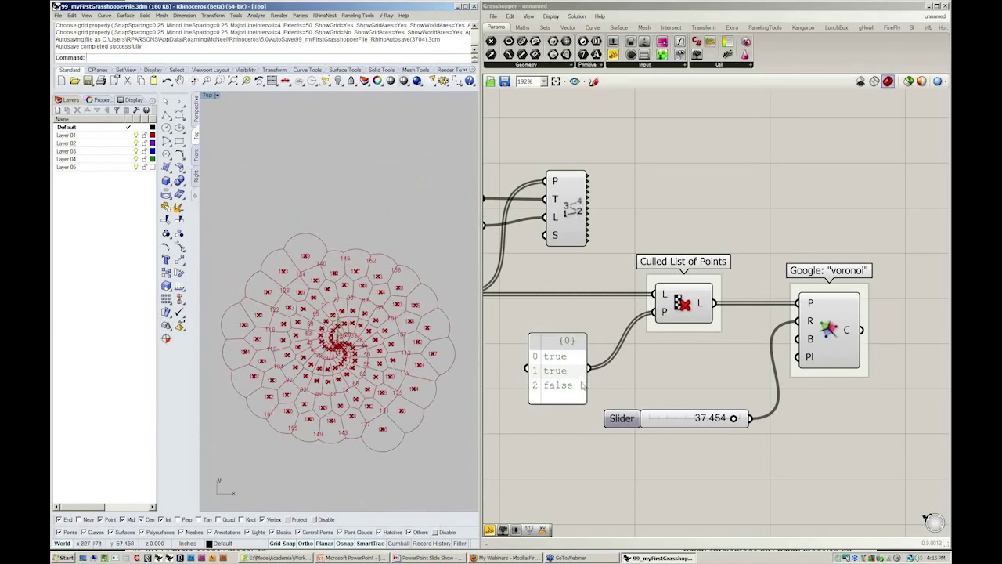
# - Test the cull pattern with a single 'true', then a single 'false'
pyautogui.doubleClick(553, 384)
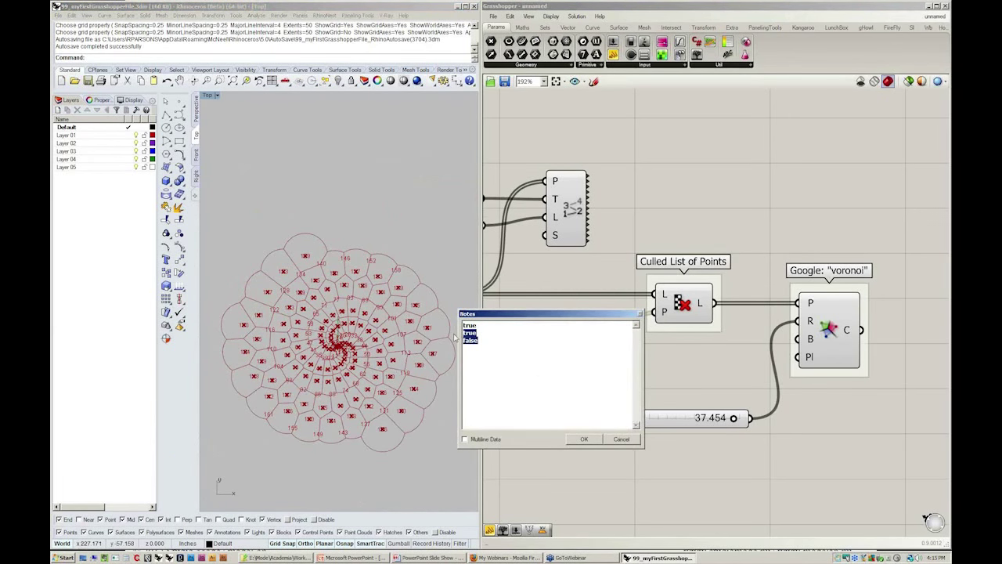
pyautogui.write('true')
pyautogui.click(585, 439)
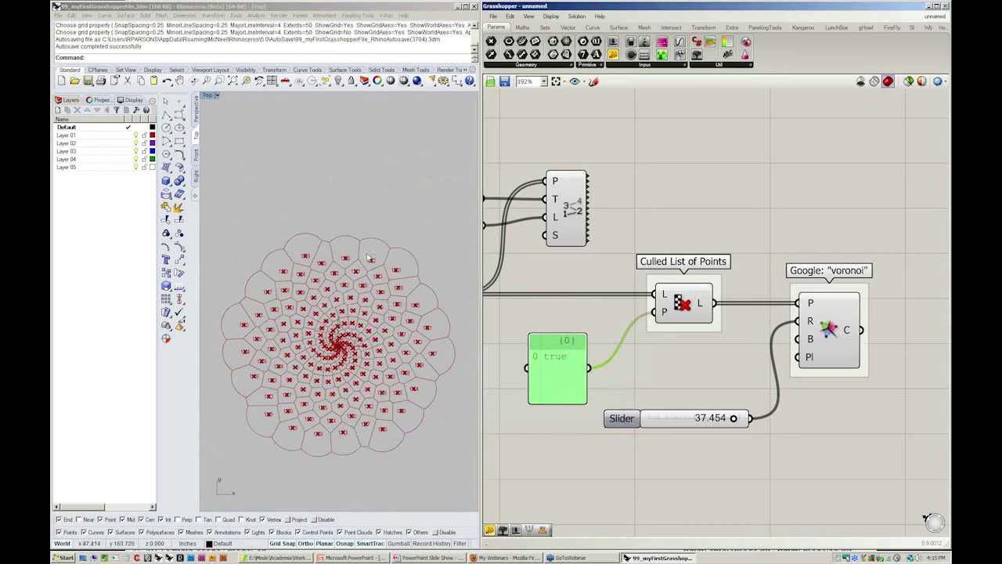
pyautogui.doubleClick(556, 385)
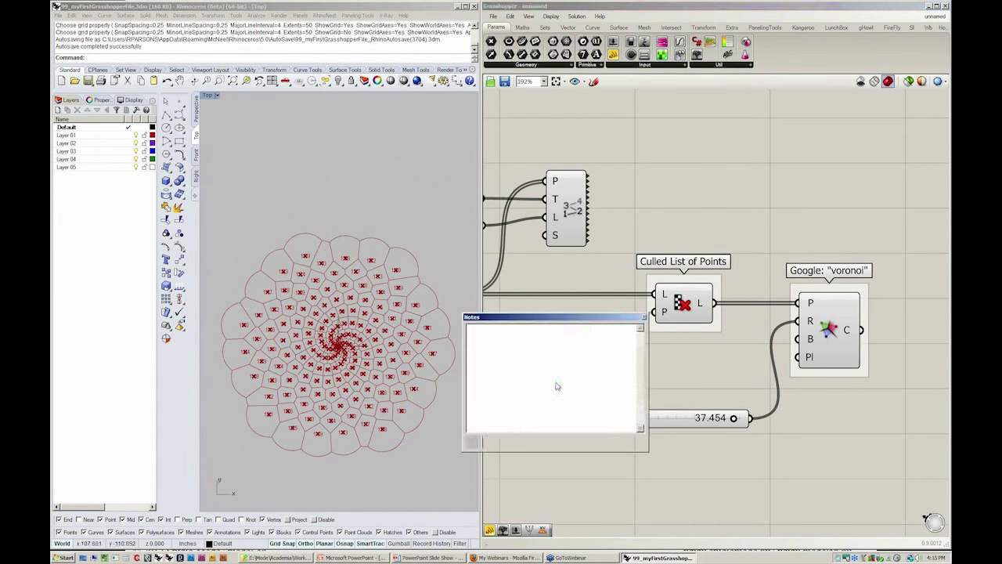
pyautogui.write('false')
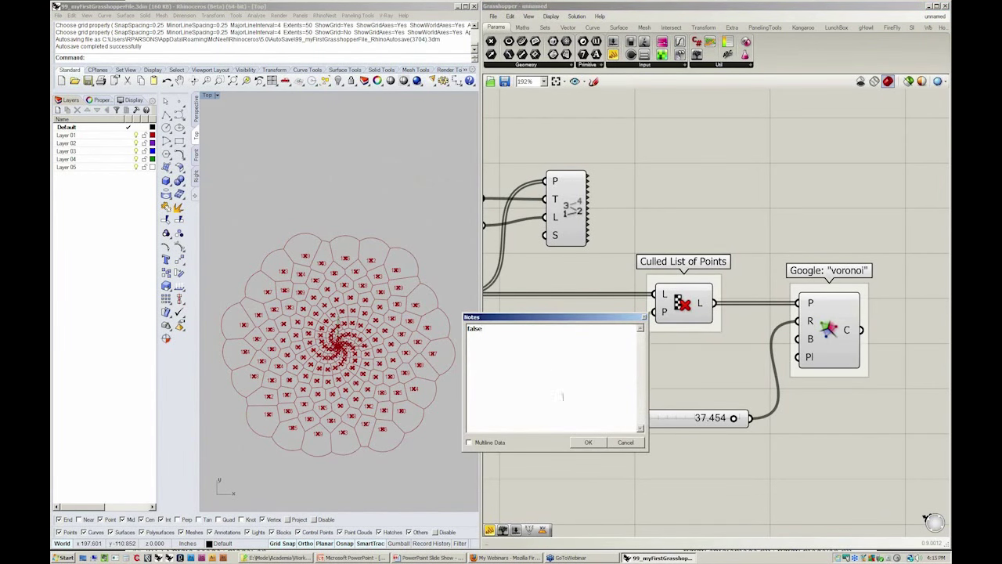
pyautogui.click(588, 442)
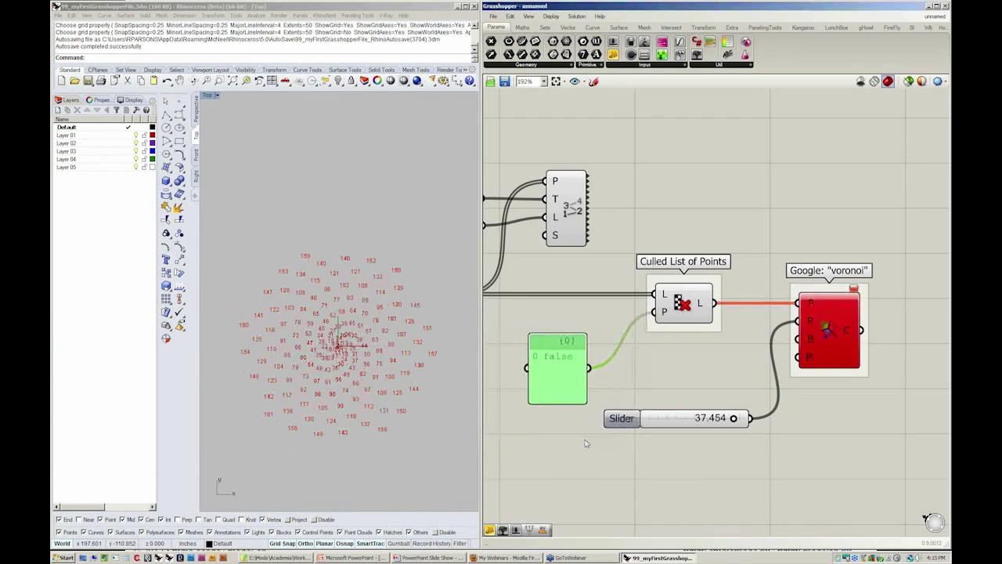
# - Set the cull pattern to true, true, true, false and move the panel up
pyautogui.doubleClick(563, 372)
pyautogui.write('true')
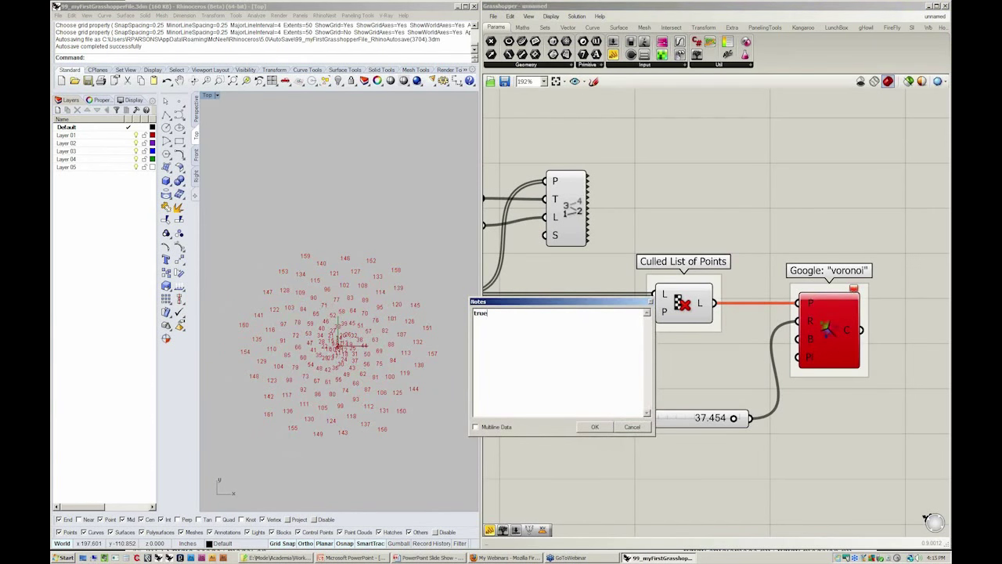
pyautogui.press('Return')
pyautogui.write('true true false')
pyautogui.click(596, 427)
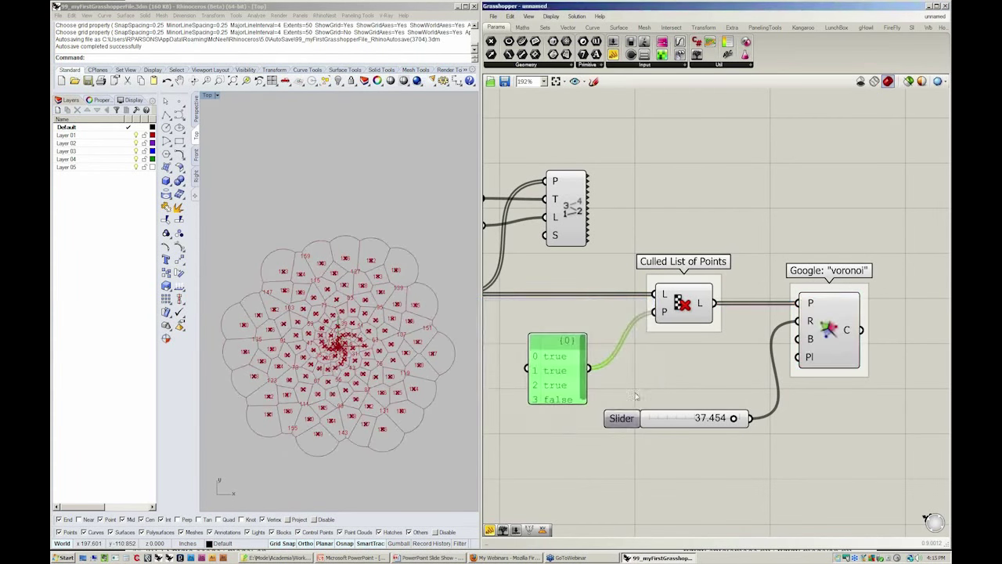
pyautogui.click(660, 368)
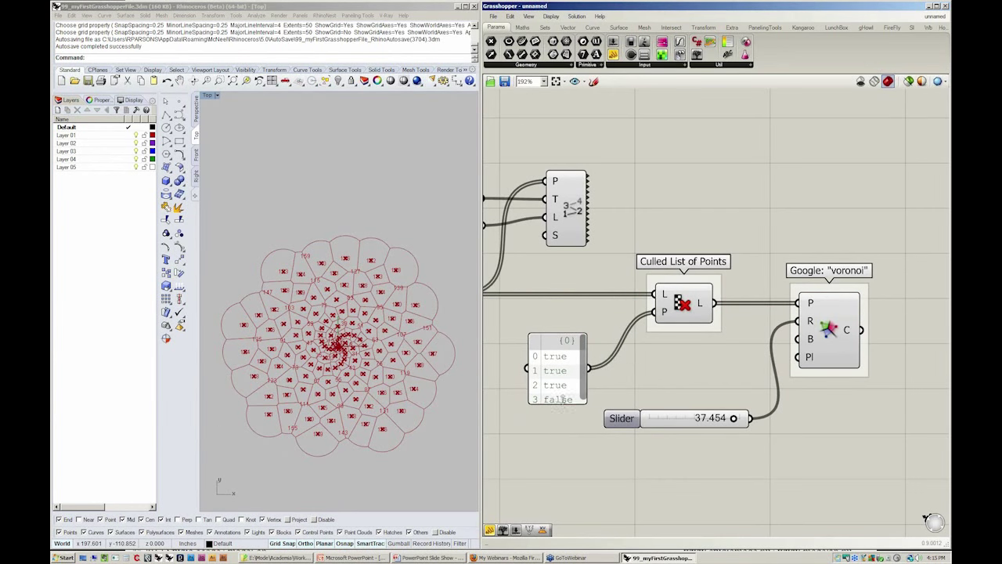
pyautogui.moveTo(564, 401); pyautogui.dragTo(565, 375)
# - Switch the Tags toggle to False to hide the point index numbers, then zoom out
pyautogui.click(689, 374)
pyautogui.moveTo(616, 232); pyautogui.dragTo(700, 225, button='right')
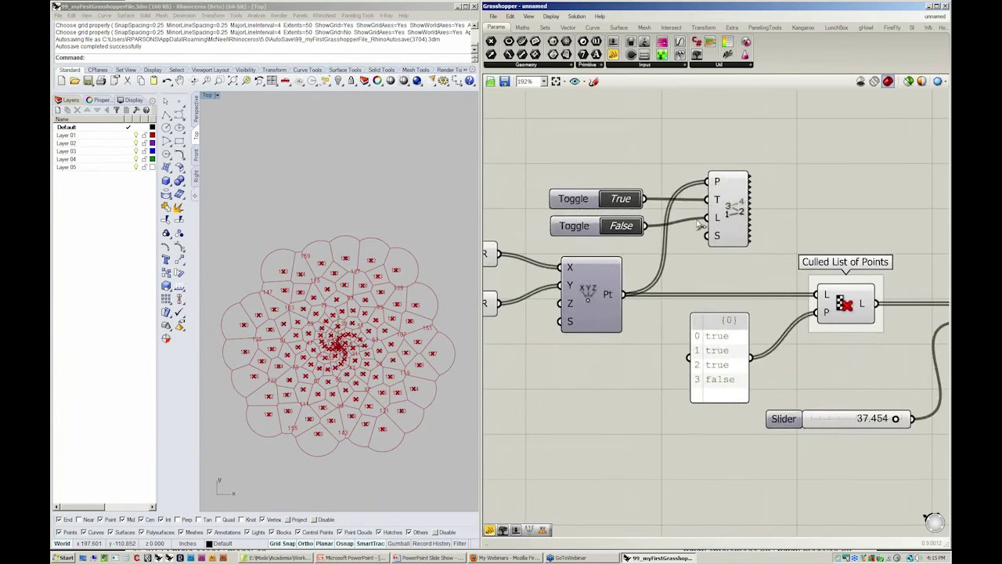
pyautogui.doubleClick(630, 201)
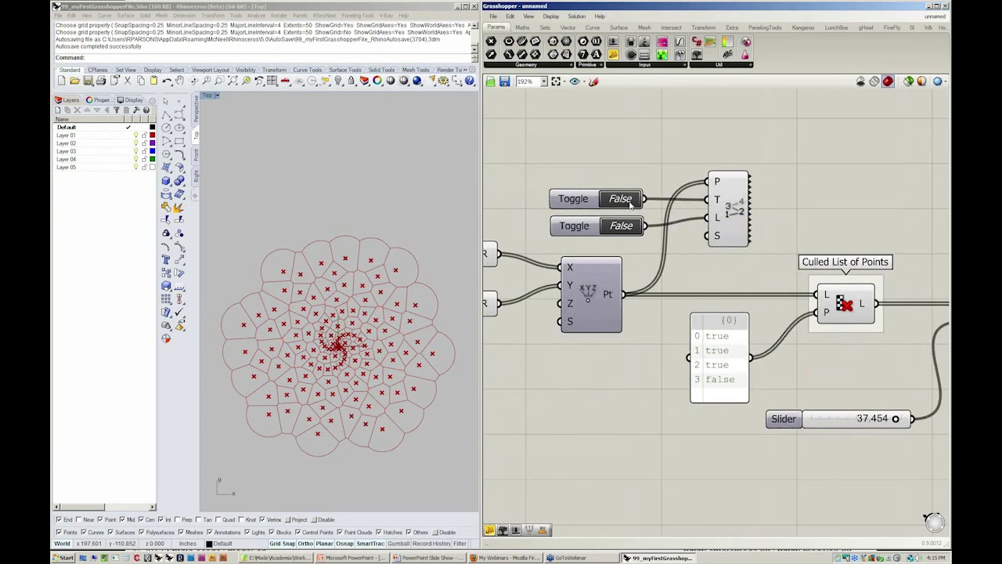
pyautogui.moveTo(641, 388); pyautogui.dragTo(562, 372, button='right')
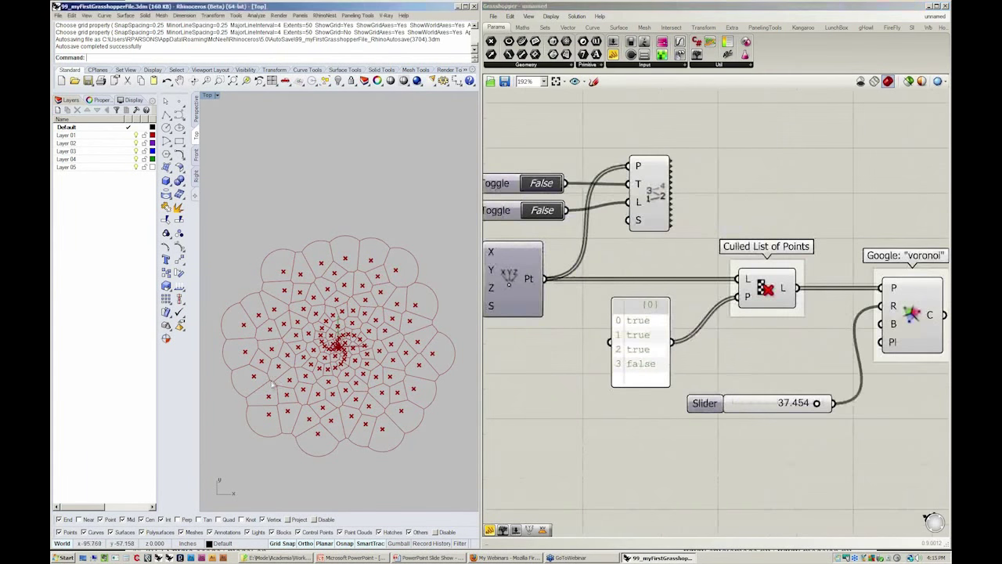
pyautogui.scroll(-5, 759, 355)
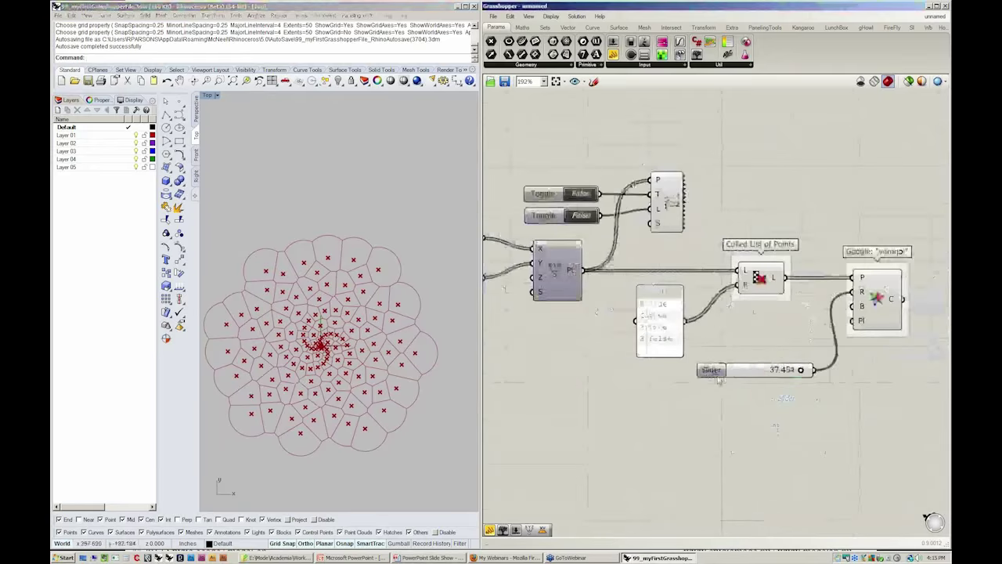
pyautogui.scroll(-1, 758, 355)
pyautogui.hotkey('alt', 'Tab')
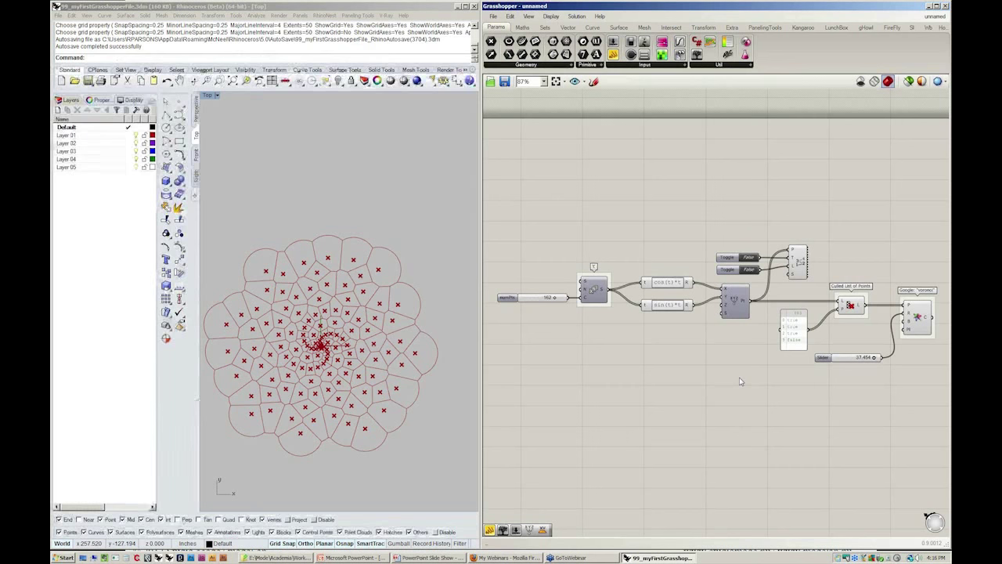
# - Append a fifth 'false' line to the cull pattern, giving true, true, true, false, false
pyautogui.scroll(5, 791, 335)
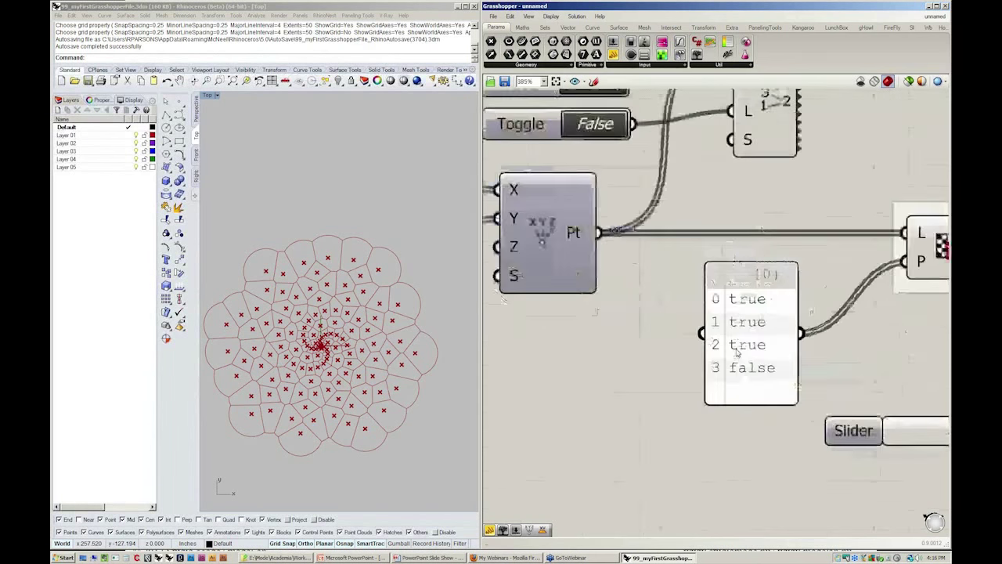
pyautogui.scroll(-1, 675, 397)
pyautogui.doubleClick(675, 396)
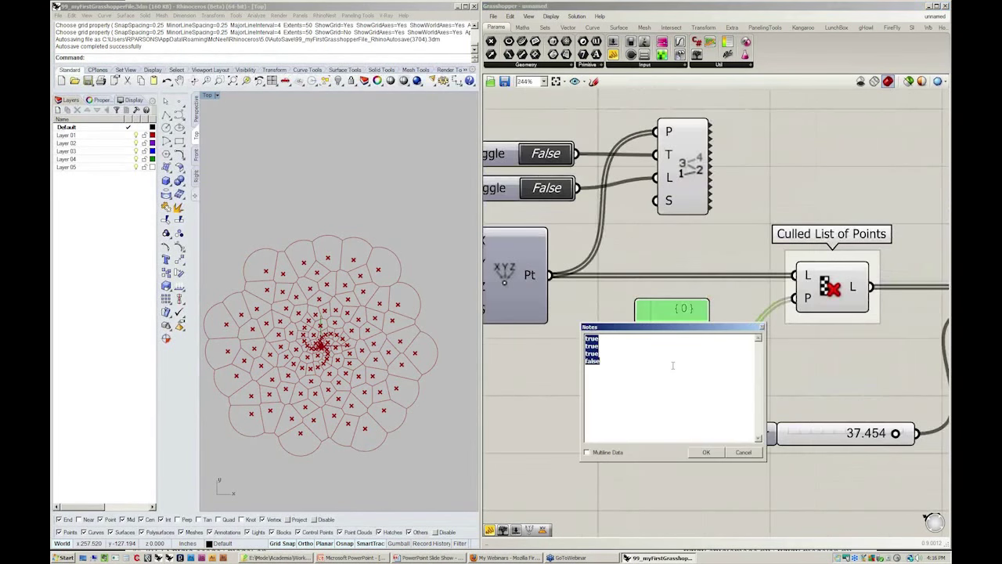
pyautogui.press('Return')
pyautogui.write('false')
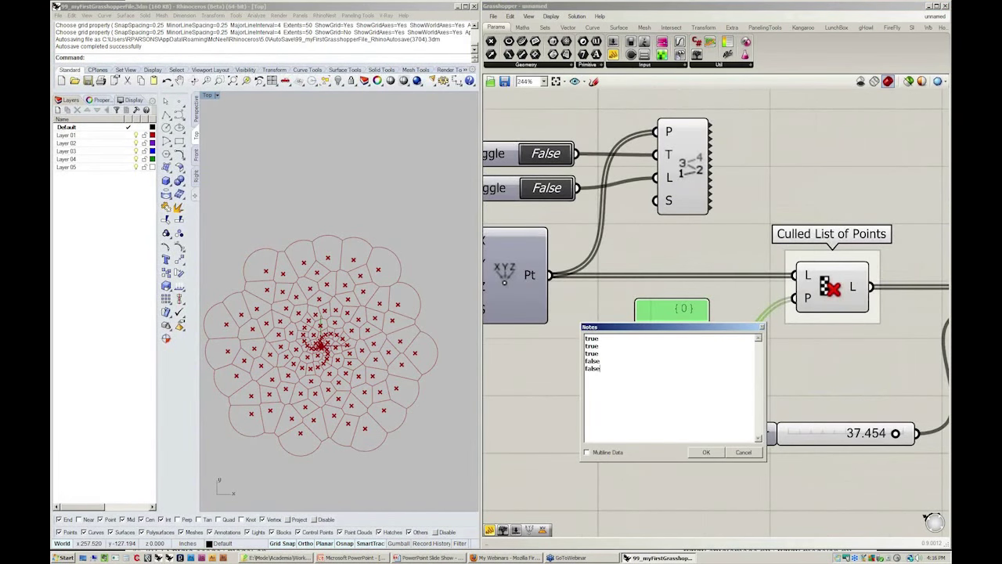
pyautogui.click(706, 452)
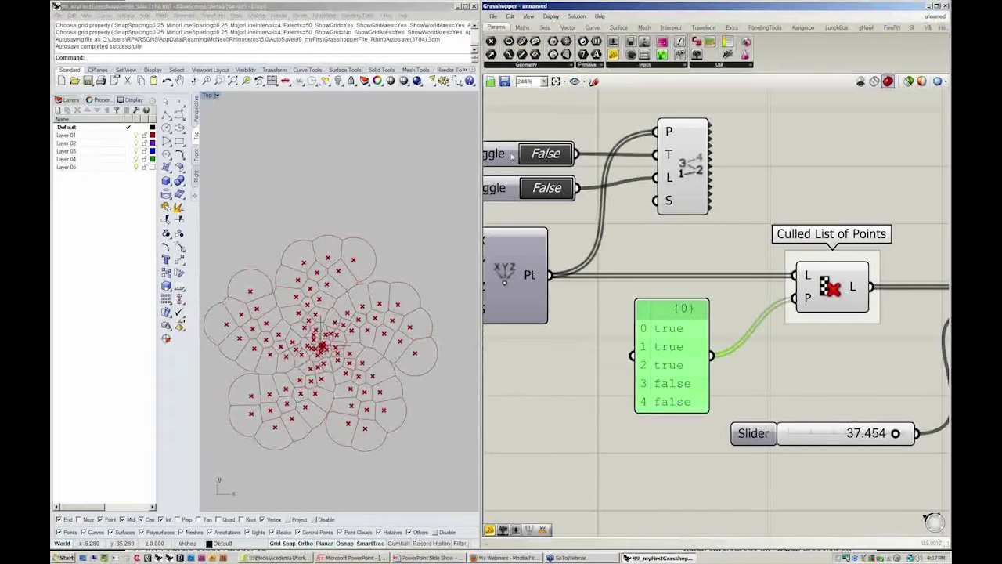
# - Open the Sets tab and expand the List components panel
pyautogui.click(545, 27)
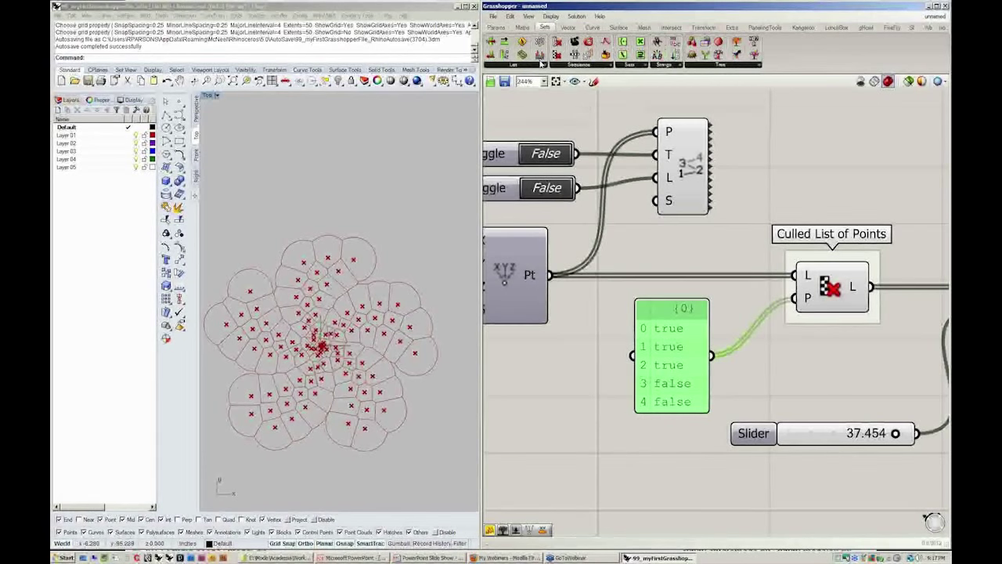
pyautogui.click(540, 64)
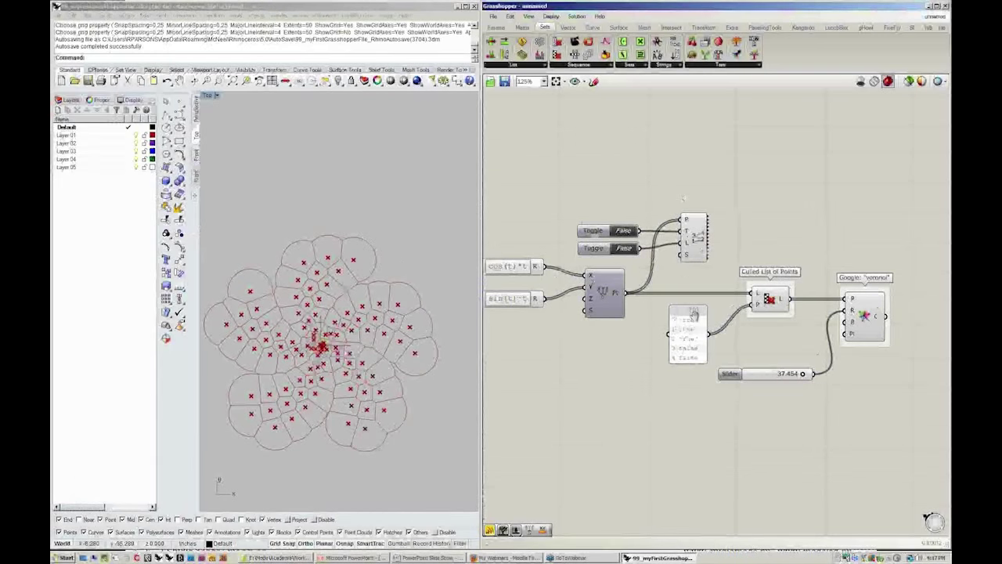
# - Turn the Tags toggle back on and disable the Culled List and Voronoi components
pyautogui.doubleClick(636, 215)
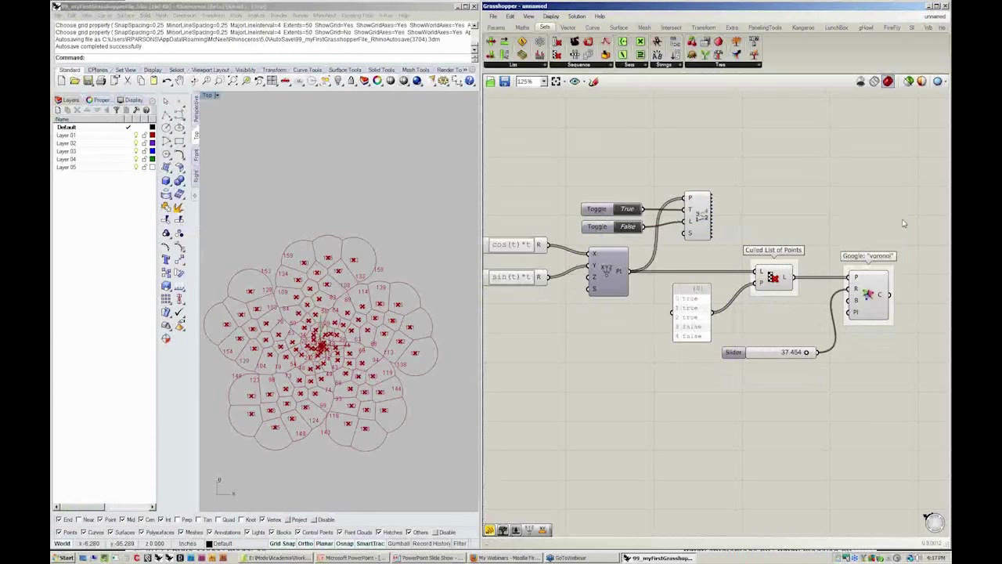
pyautogui.moveTo(896, 224); pyautogui.dragTo(745, 317)
pyautogui.rightClick(810, 199)
pyautogui.click(830, 205)
pyautogui.click(595, 391)
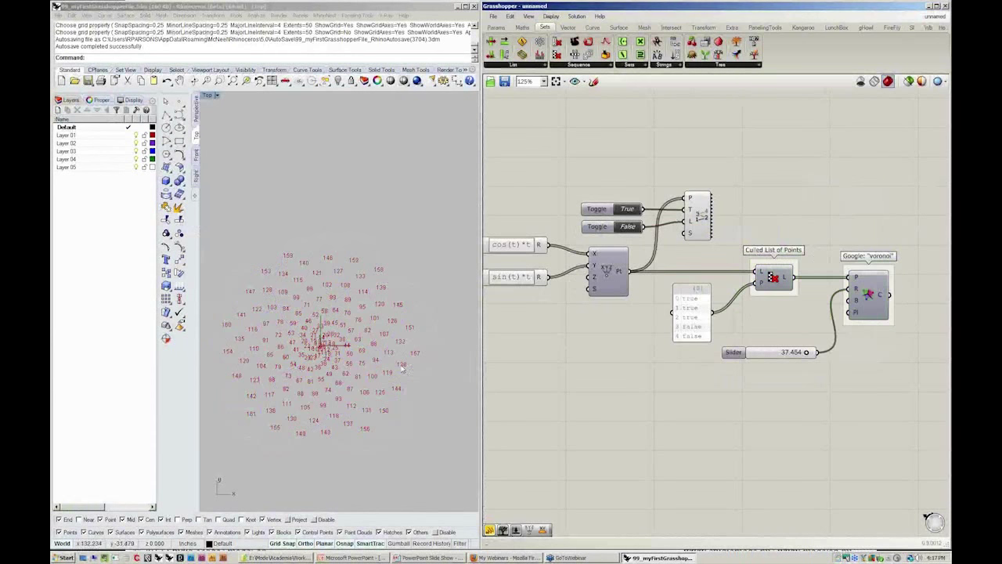
pyautogui.click(317, 322)
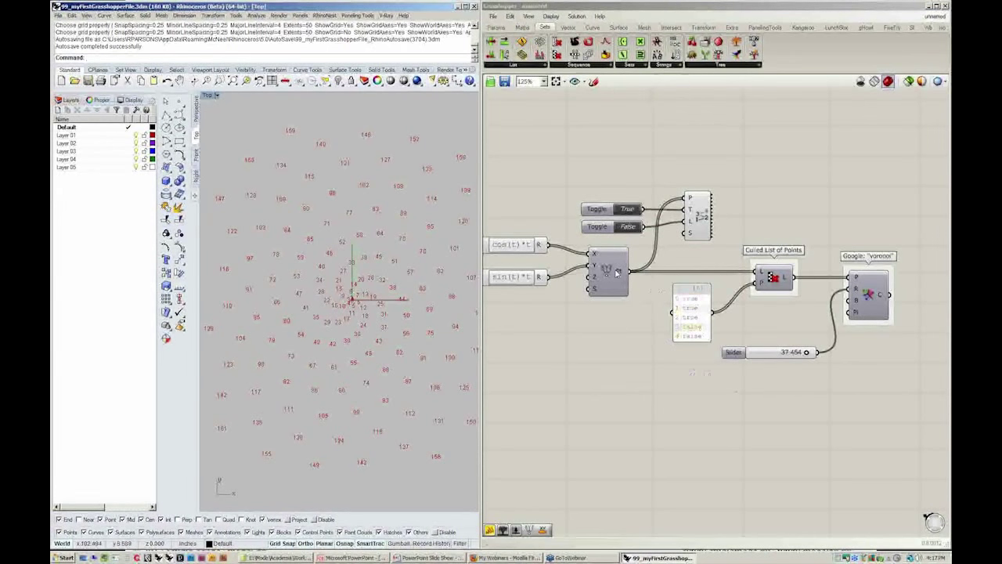
# - Select and then deselect the point numbering component to inspect it
pyautogui.moveTo(617, 272)
pyautogui.click(699, 216)
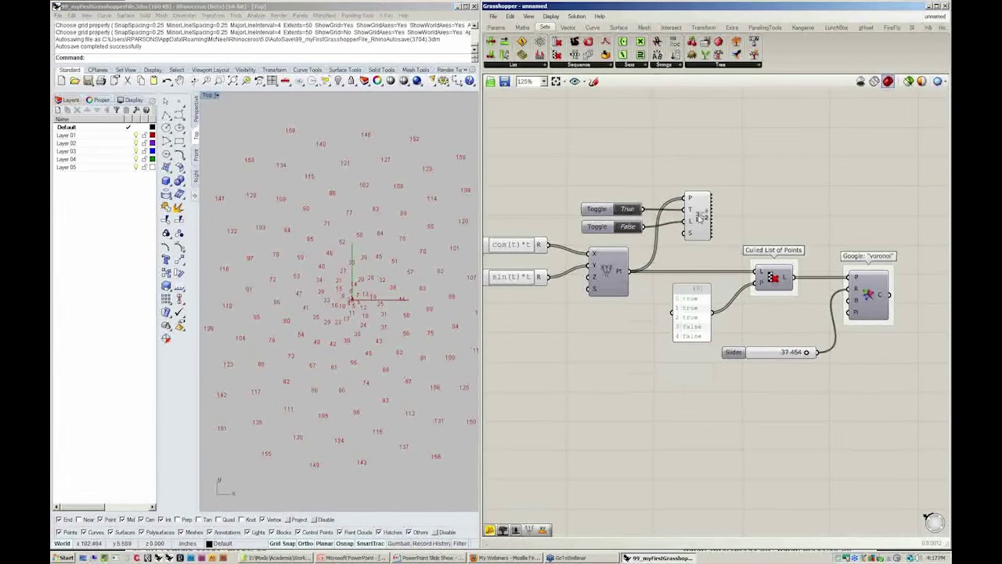
pyautogui.click(691, 263)
pyautogui.moveTo(623, 272)
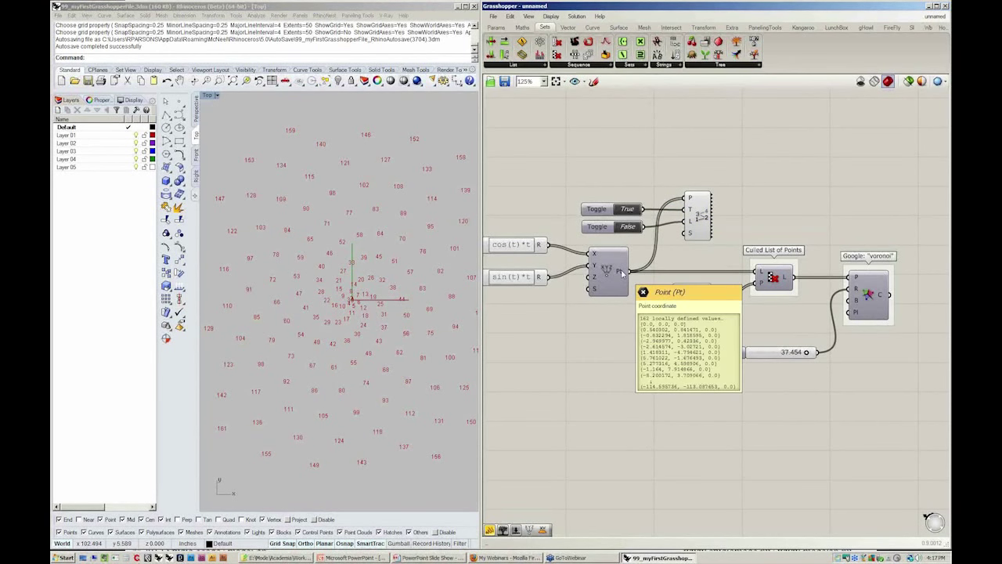